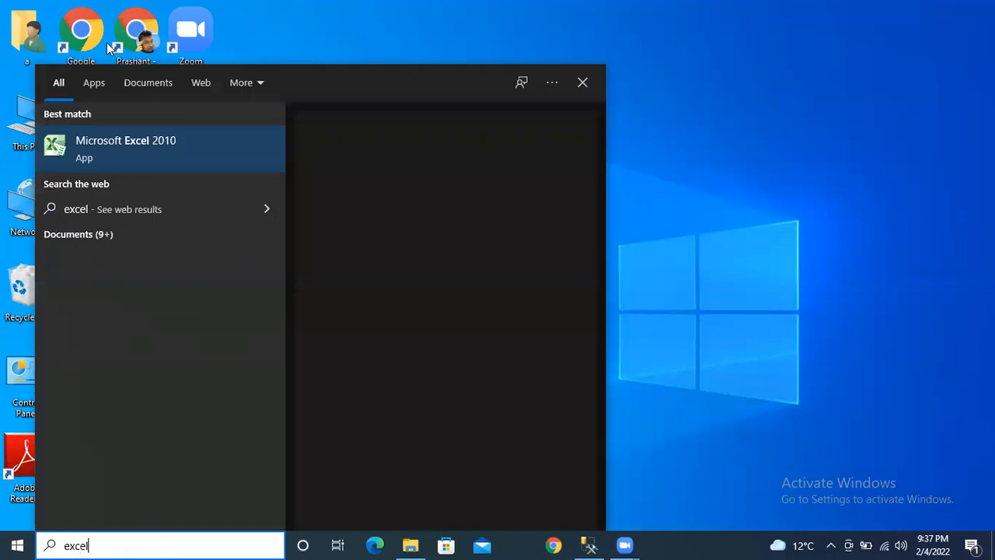
- Launch Microsoft Excel 2010 from the Start search results to get a blank workbook
click(126, 141)
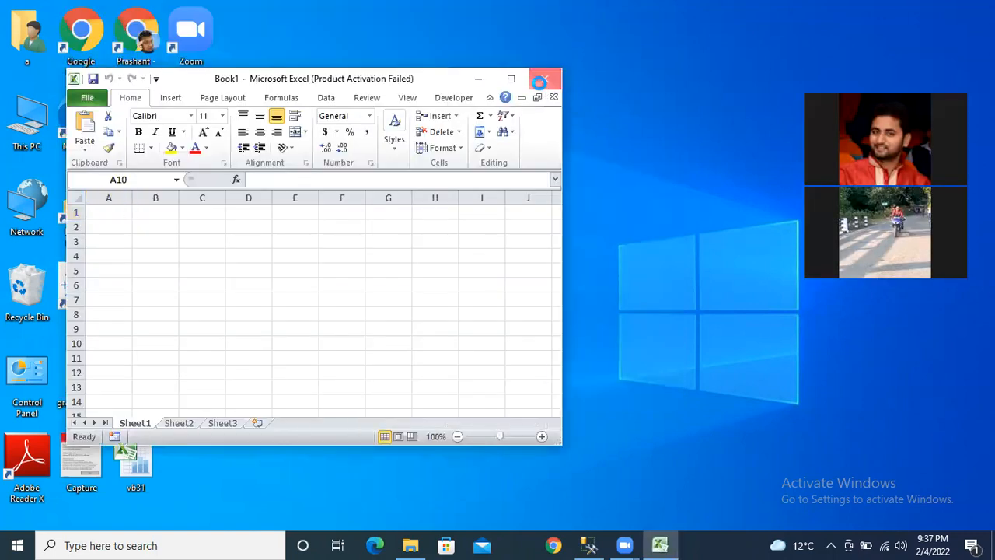
- Close blank Book1 and open 930_3feb_22 from Documents, sorted by date modified
click(540, 80)
click(409, 544)
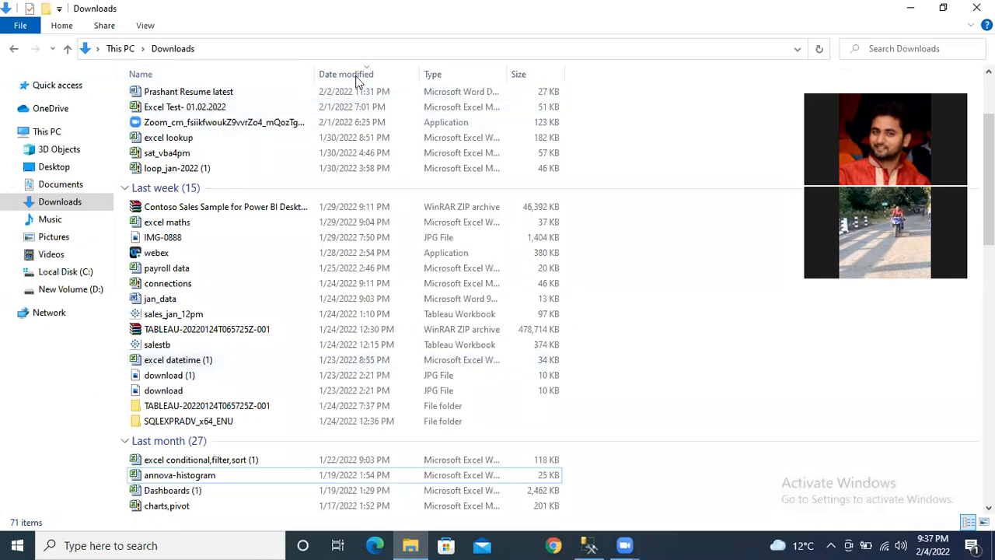
click(368, 75)
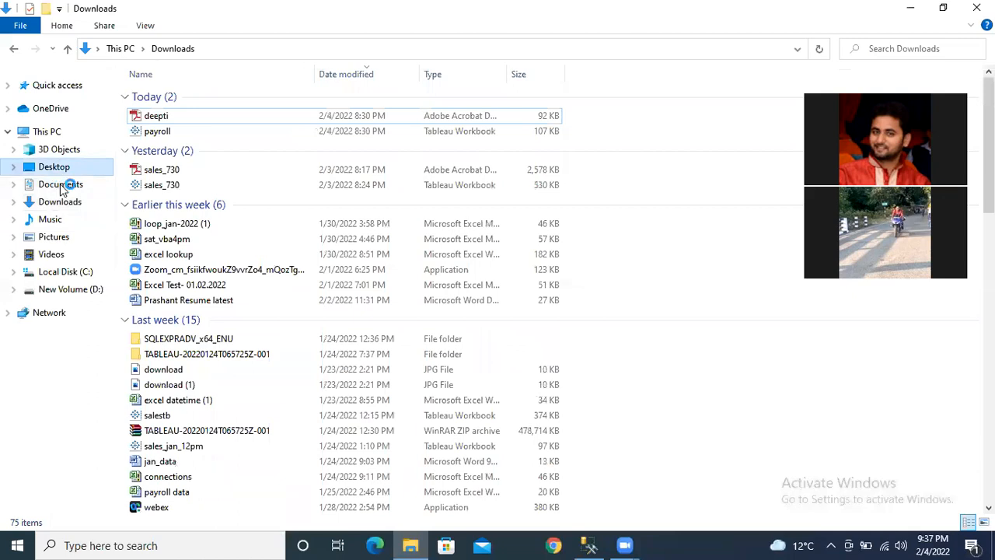
click(62, 189)
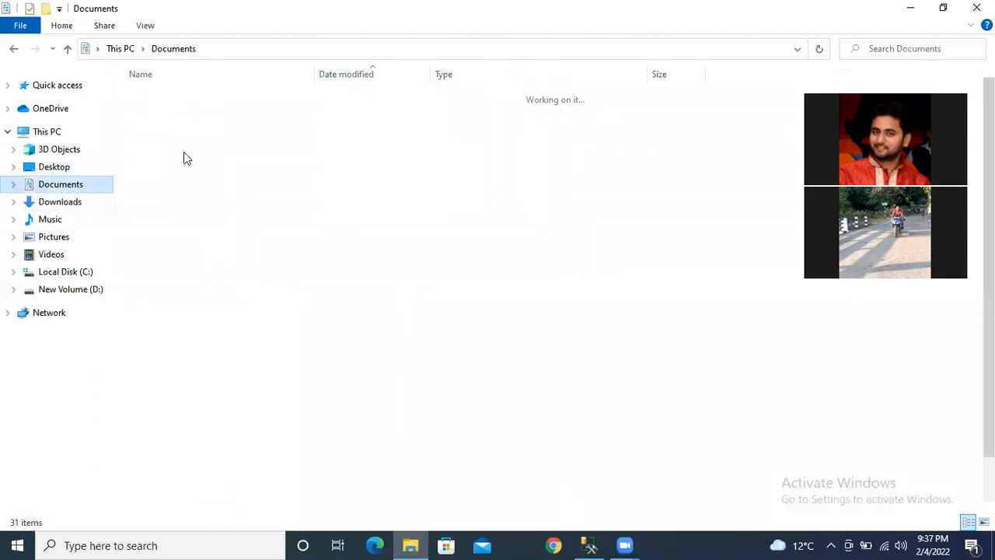
click(359, 74)
click(200, 95)
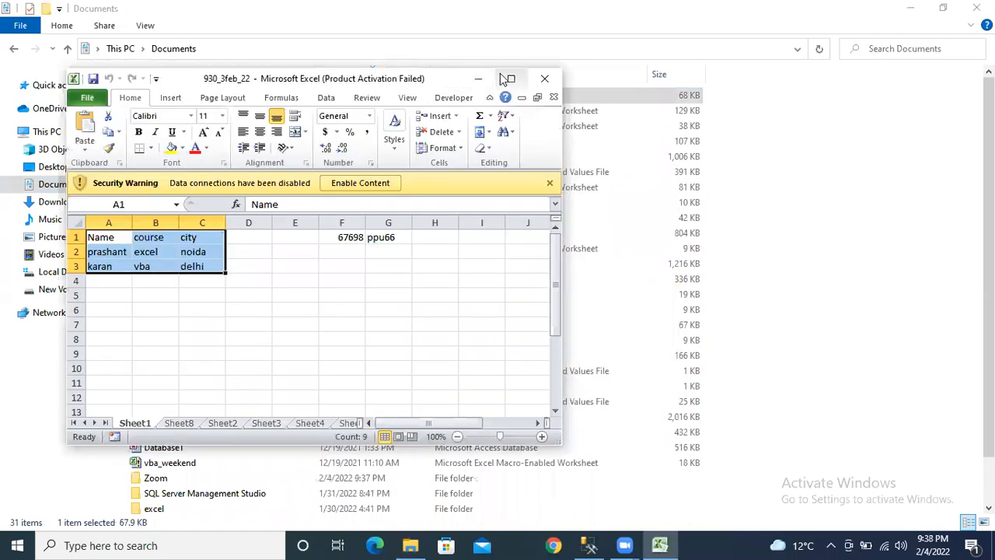
- Maximize the 930_3feb_22 window and close the Office Activation Wizard
click(511, 79)
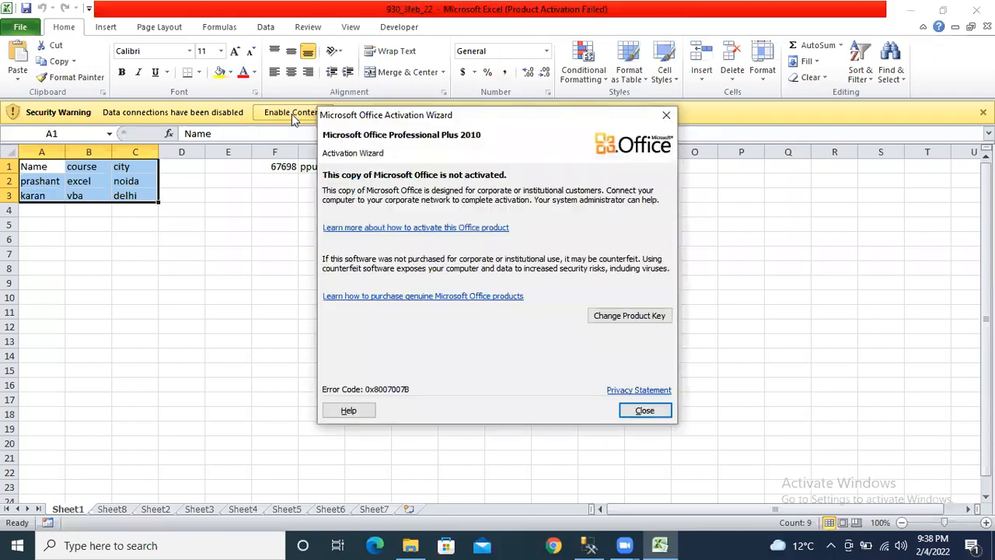
click(642, 412)
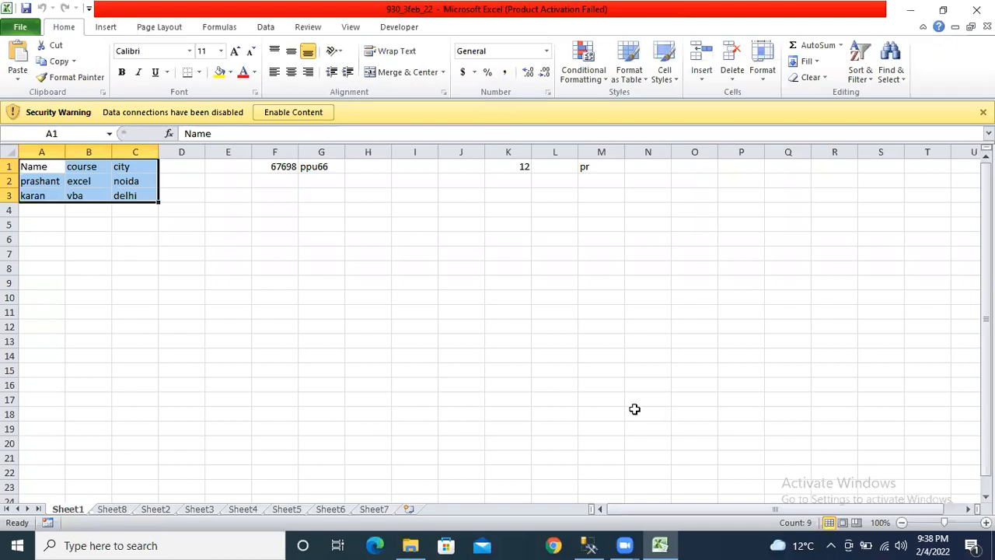
- Enable content, centre the Name, course, city table in A1:C3, and save
click(277, 112)
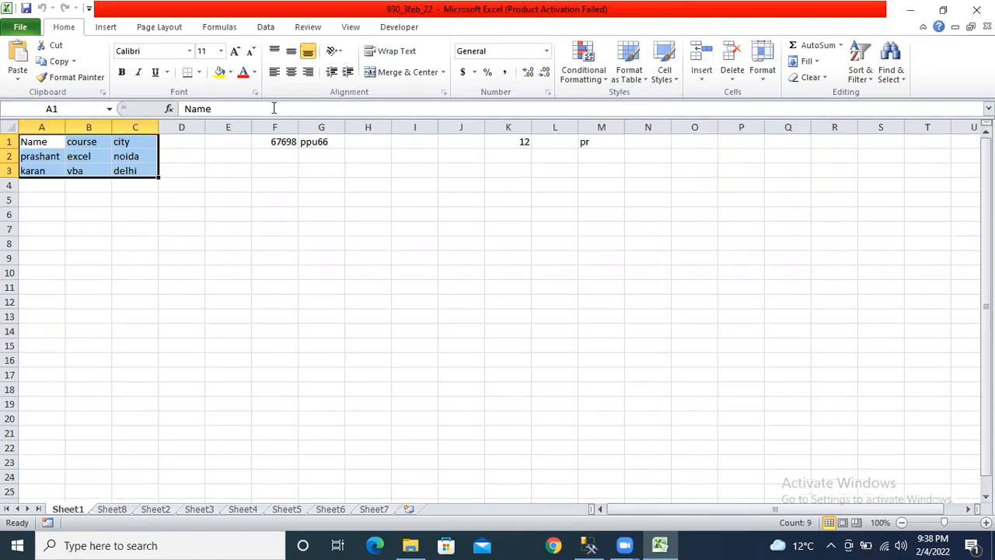
click(225, 304)
click(25, 9)
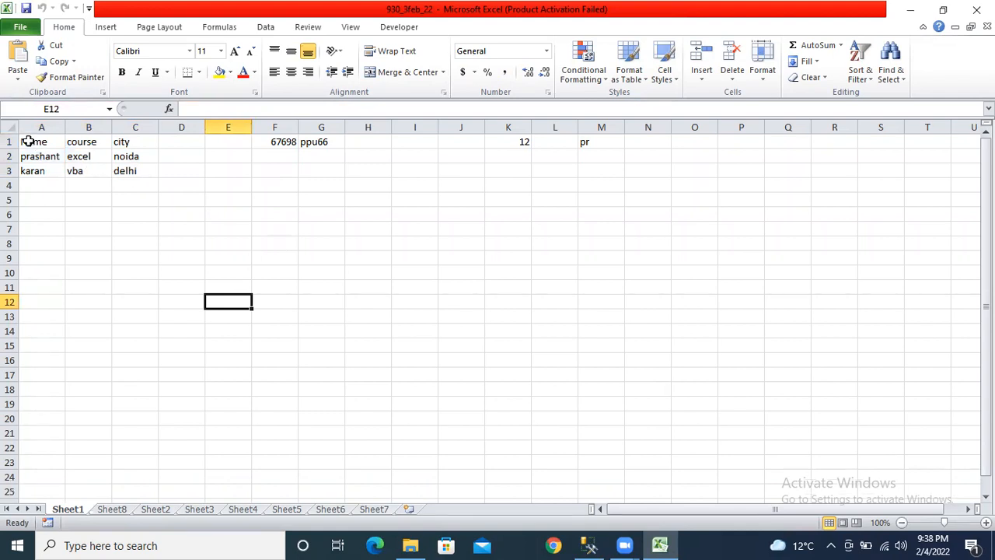
drag(27, 141, 114, 168)
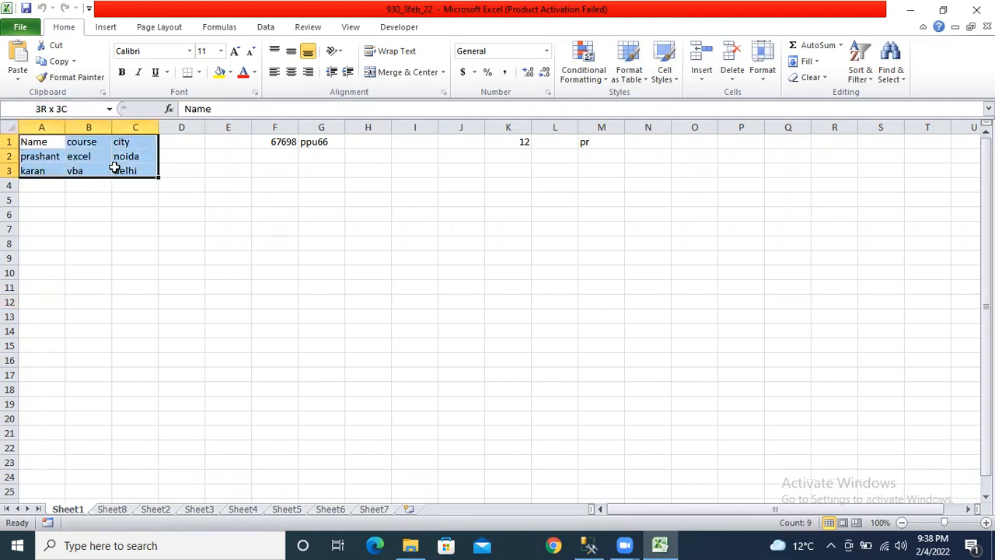
click(291, 73)
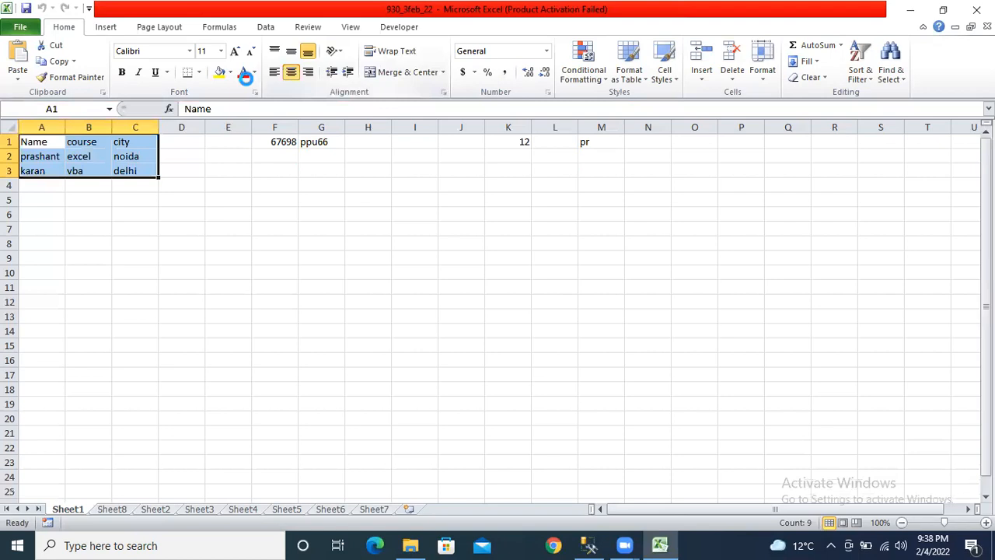
click(26, 8)
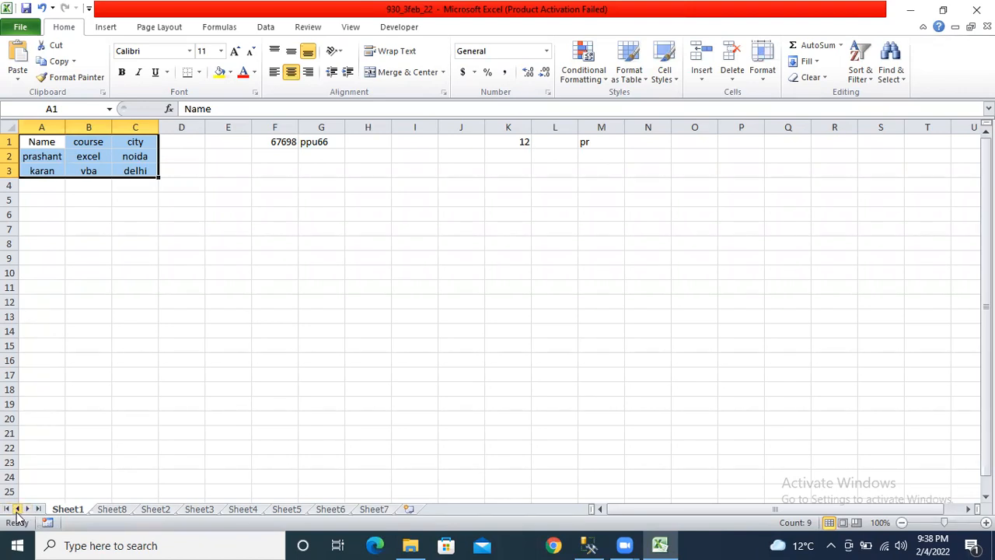
- Browse Sheet8 and Sheet2, then return to Sheet1
click(117, 509)
click(148, 509)
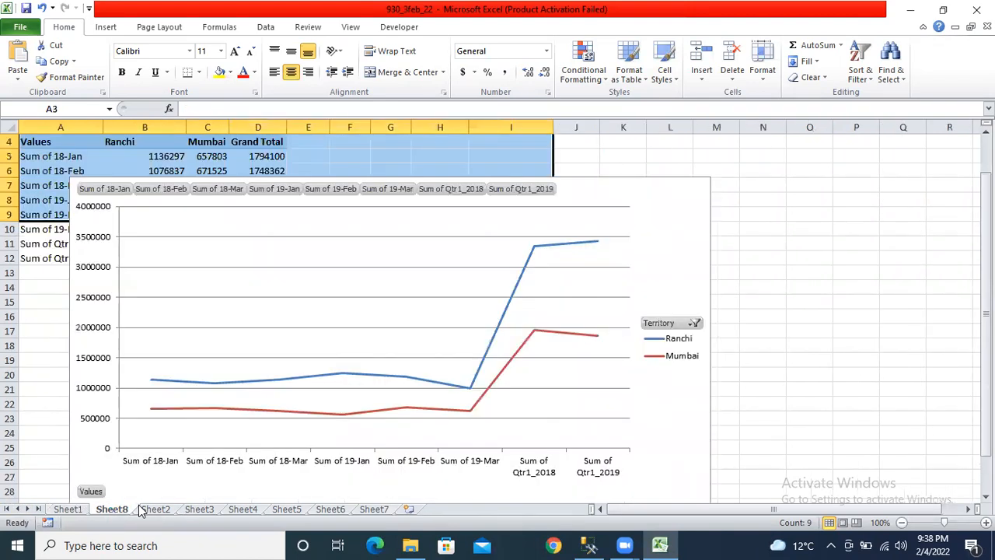
click(63, 509)
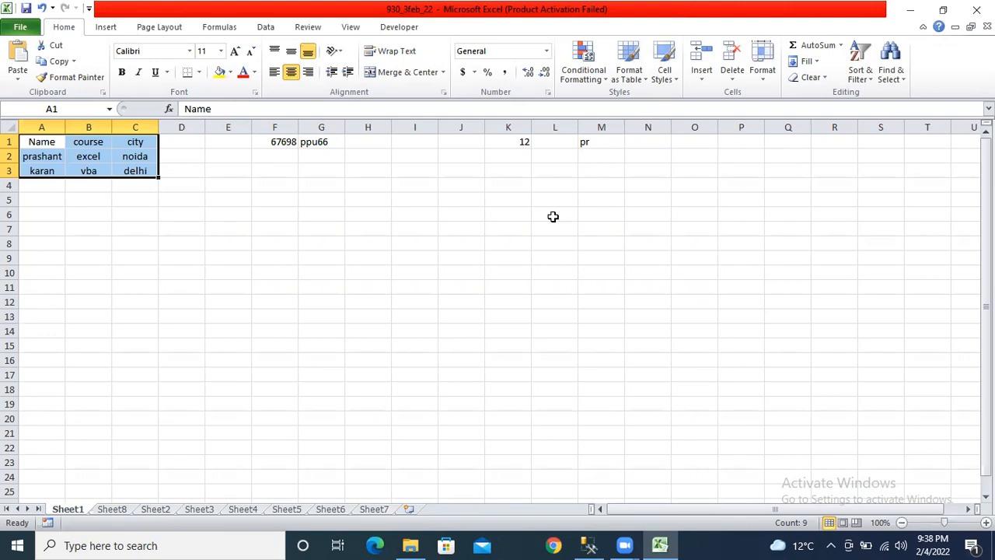
- Go to the empty Sheet7 and move the active cell along row 1
click(380, 510)
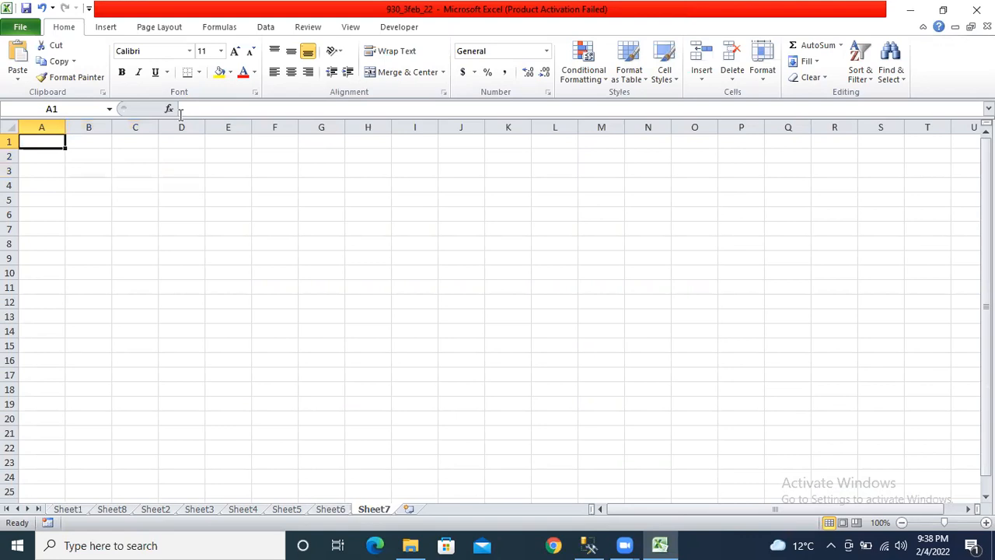
click(517, 240)
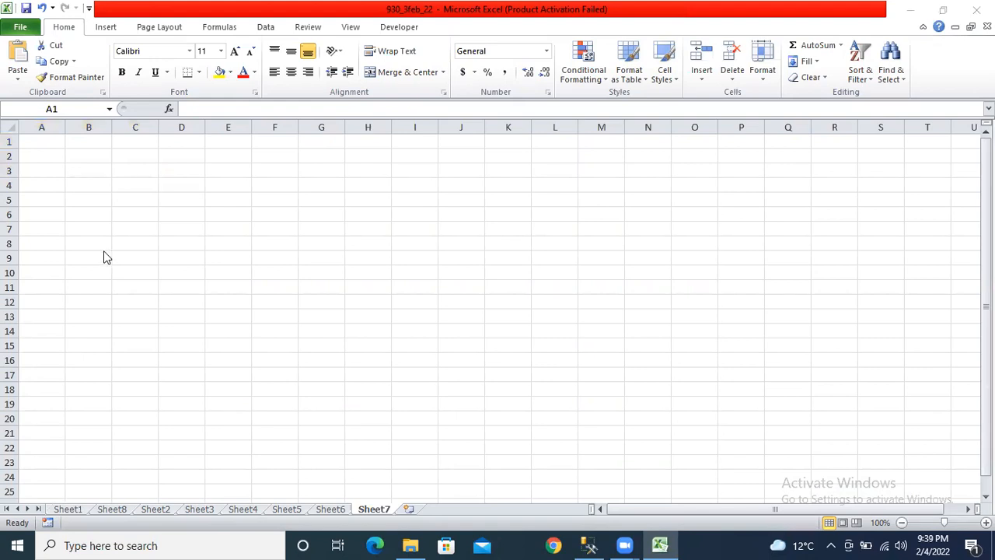
click(109, 313)
key(Right)
key(Right)
key(Right)
key(Right)
key(Right)
key(Right)
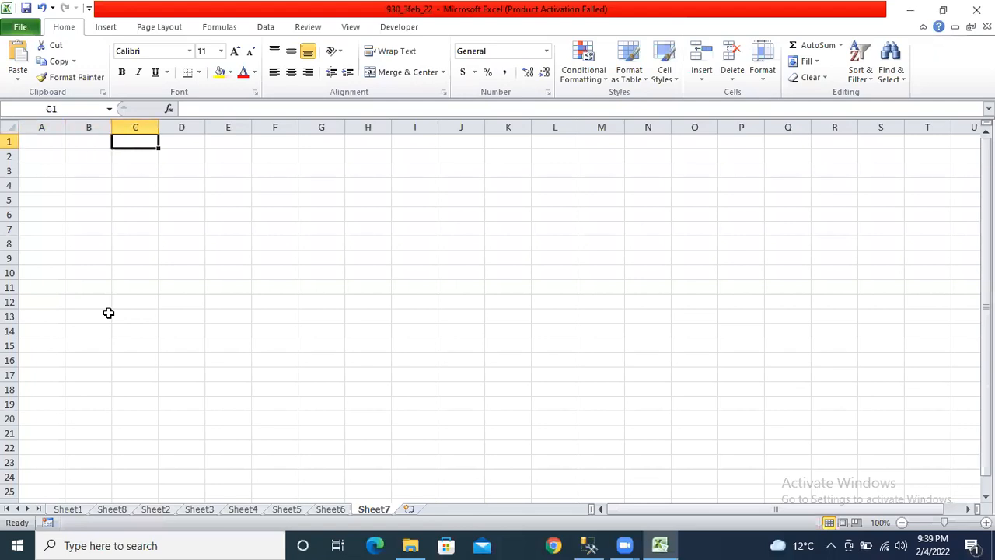
key(Left)
key(Left)
key(Left)
key(Left)
key(Left)
key(Left)
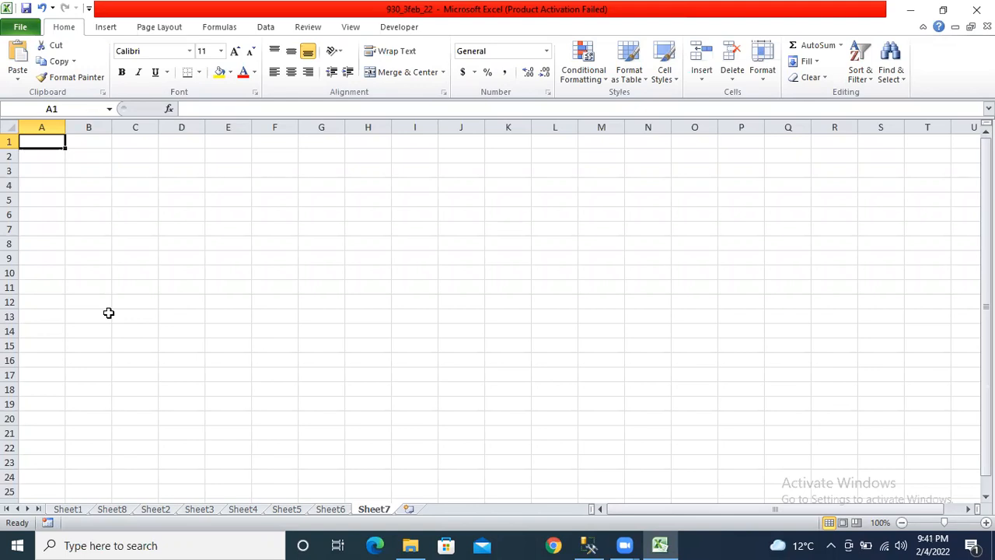
key(Down)
key(Down)
key(Down)
key(Up)
key(Up)
key(Up)
key(ctrl+Page_Up)
key(ctrl+Page_Up)
key(ctrl+Page_Up)
key(ctrl+Page_Up)
key(ctrl+Page_Up)
key(ctrl+Page_Up)
key(ctrl+Page_Up)
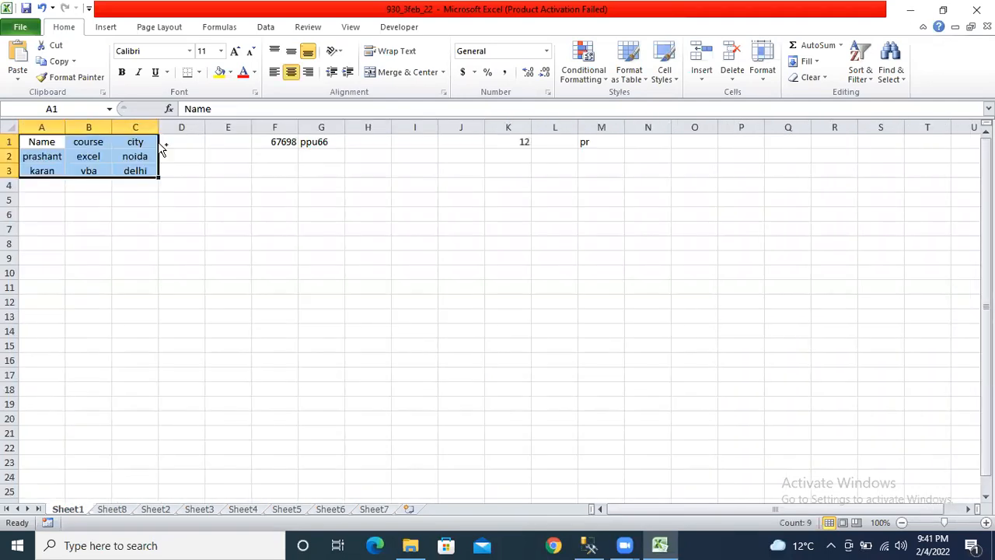
key(ctrl+Page_Down)
key(ctrl+Page_Down)
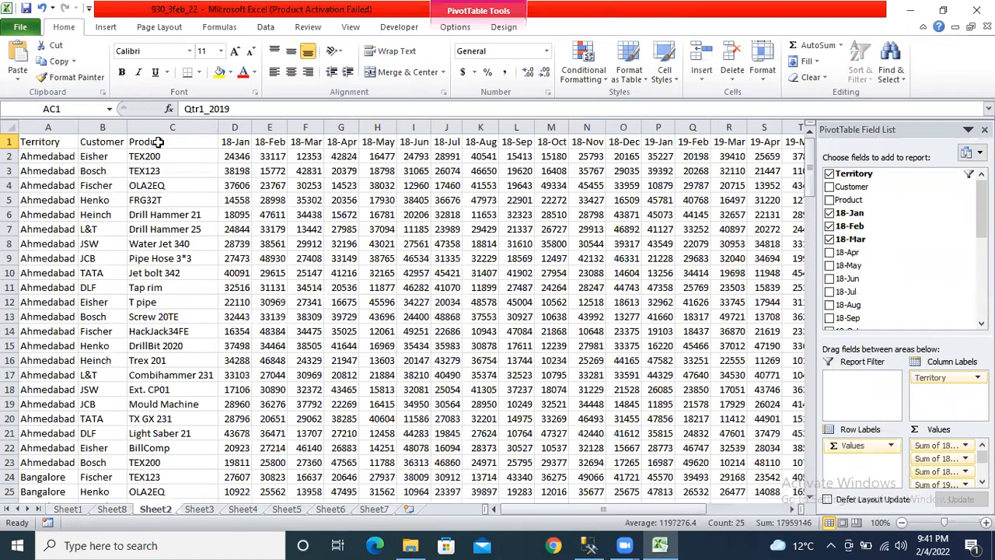
key(ctrl+Page_Down)
key(ctrl+Page_Down)
key(ctrl+Page_Down)
key(ctrl+Page_Down)
key(ctrl+Page_Down)
key(ctrl+Page_Up)
key(ctrl+Page_Up)
key(ctrl+Page_Up)
key(ctrl+Page_Up)
key(ctrl+Page_Up)
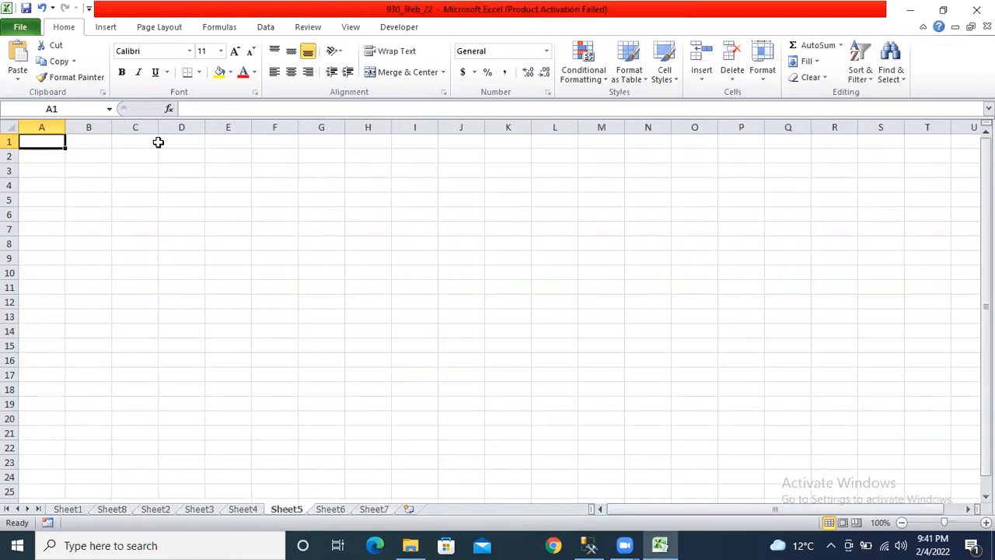
key(ctrl+Page_Up)
key(ctrl+Page_Up)
key(ctrl+Page_Down)
key(ctrl+Page_Down)
key(ctrl+Page_Down)
key(ctrl+Page_Down)
key(ctrl+Page_Down)
key(ctrl+Page_Down)
key(ctrl+Page_Down)
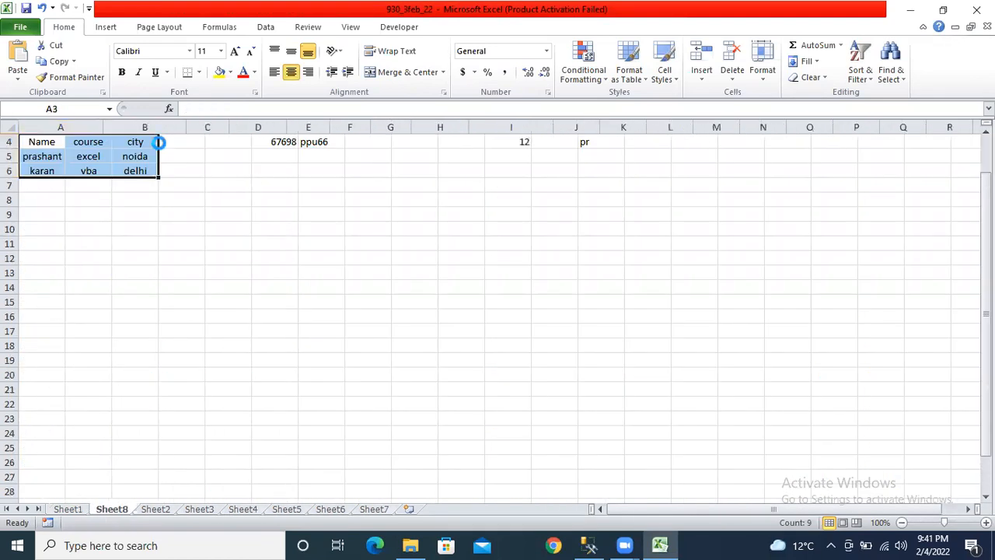
key(ctrl+Page_Up)
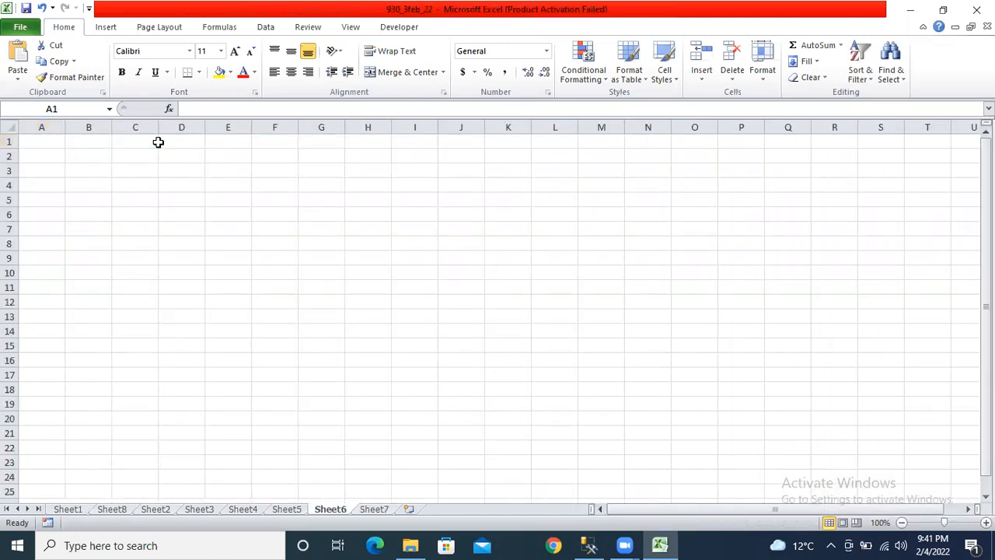
key(ctrl+Page_Down)
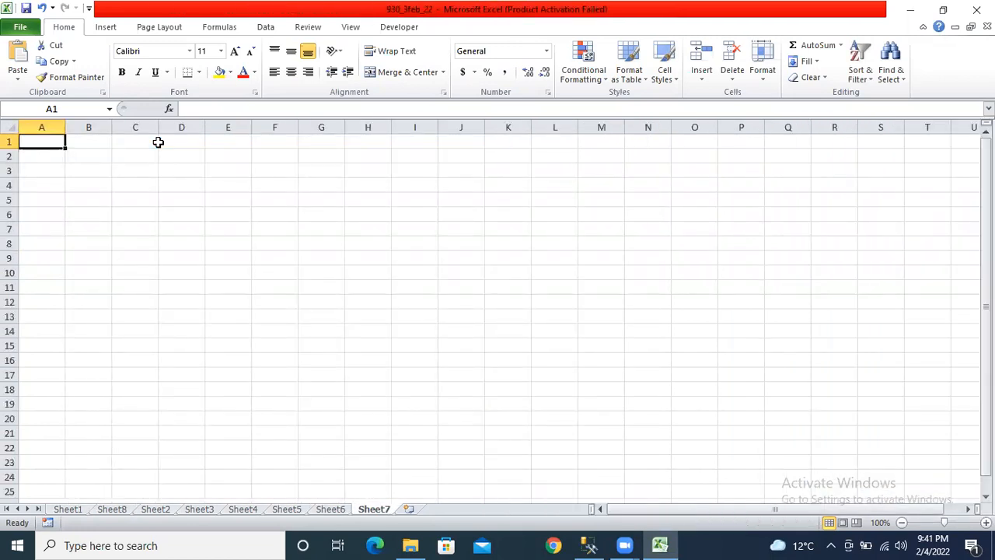
key(ctrl+Page_Up)
key(ctrl+Page_Up)
key(ctrl+Page_Up)
key(ctrl+Page_Up)
key(ctrl+Page_Up)
key(ctrl+Page_Up)
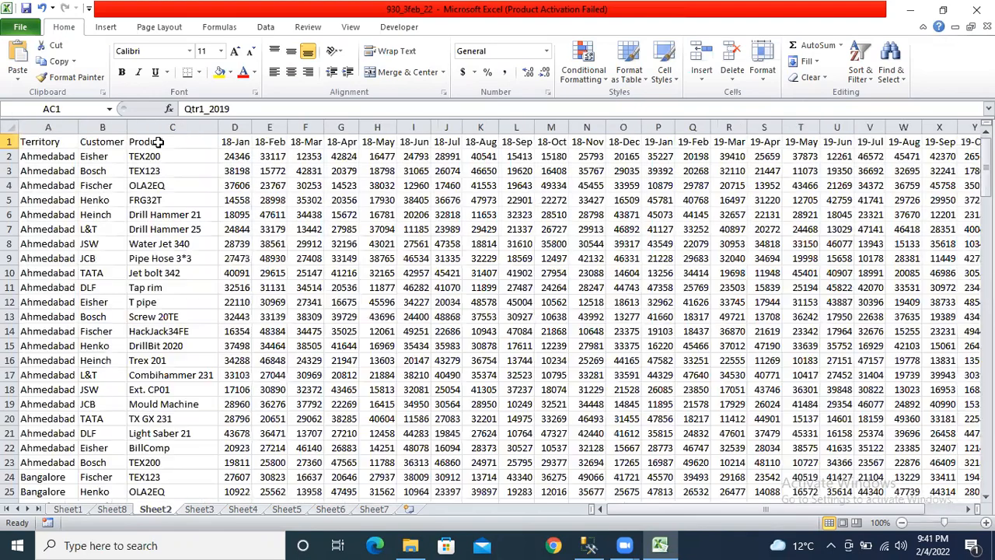
key(ctrl+Page_Down)
key(ctrl+Page_Down)
key(ctrl+Page_Down)
key(ctrl+Page_Down)
key(ctrl+Page_Down)
key(ctrl+Page_Down)
key(ctrl+Page_Down)
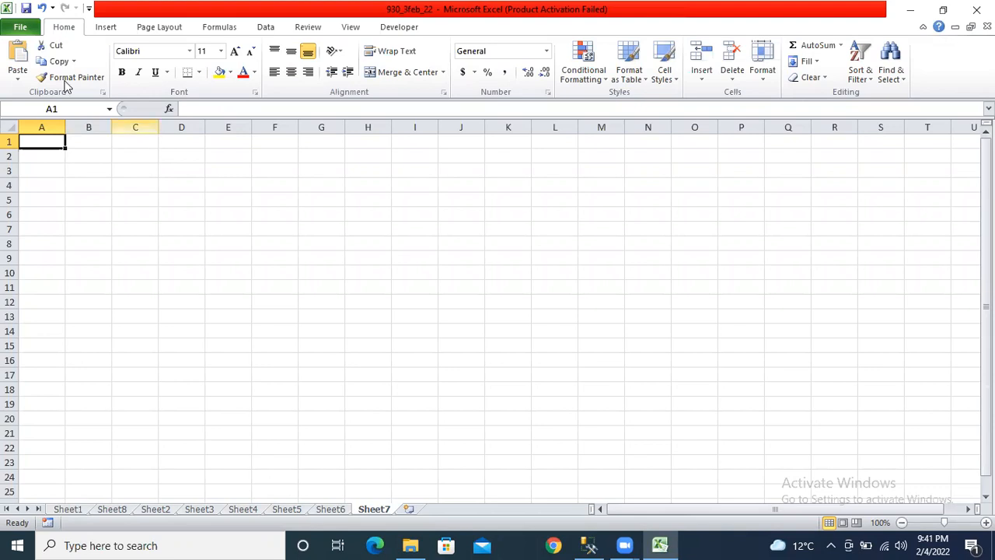
click(28, 13)
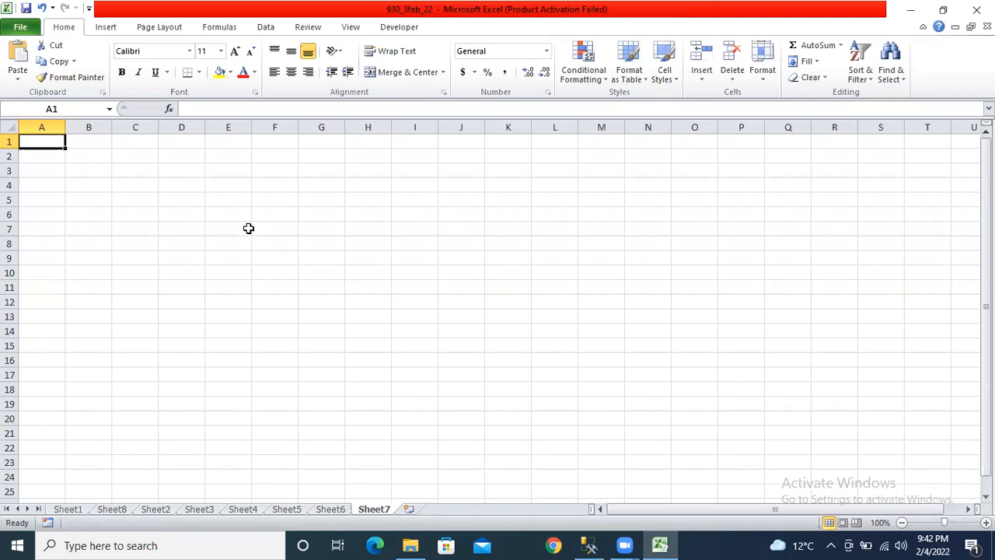
click(24, 8)
click(65, 509)
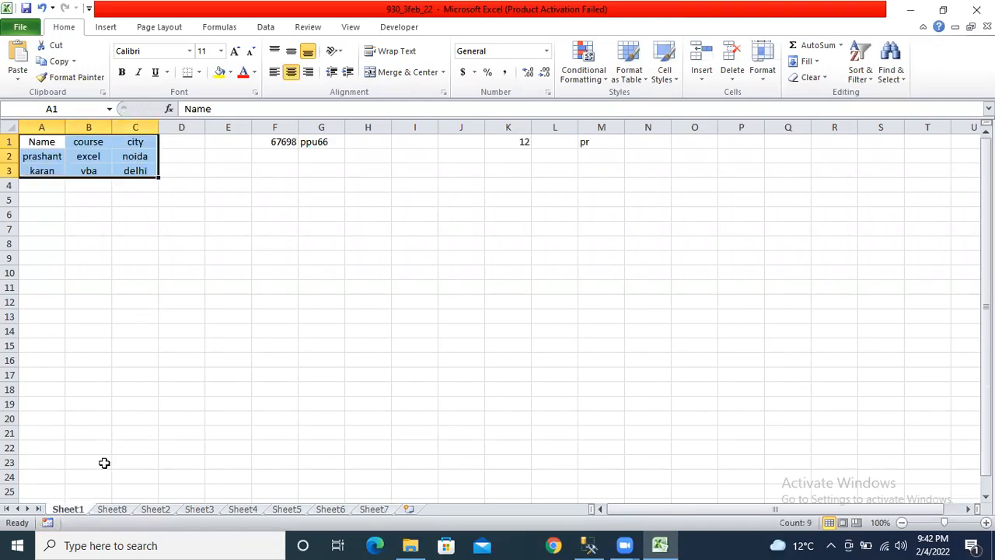
click(373, 509)
- Insert a blank worksheet, Sheet9, before Sheet7 through the Insert dialog
right_click(368, 513)
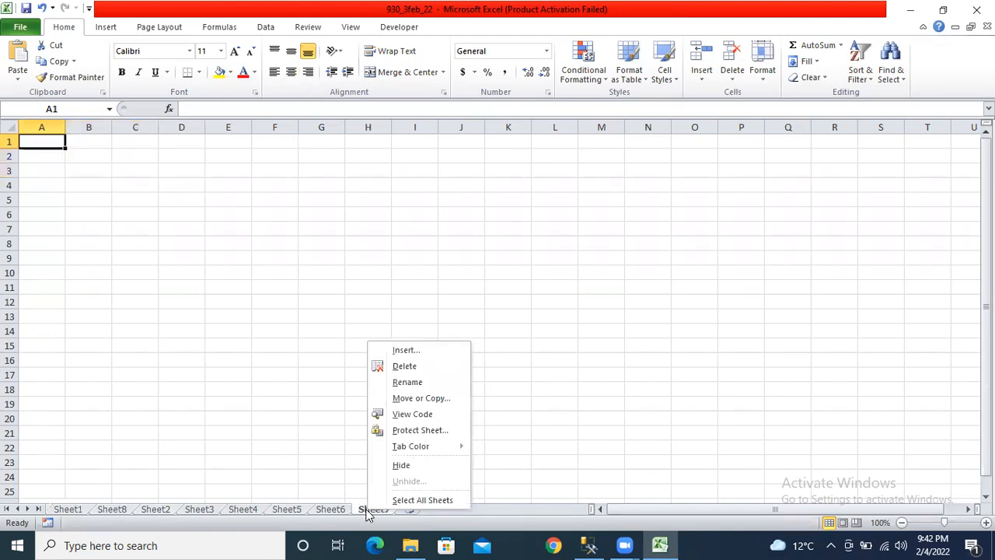
click(404, 351)
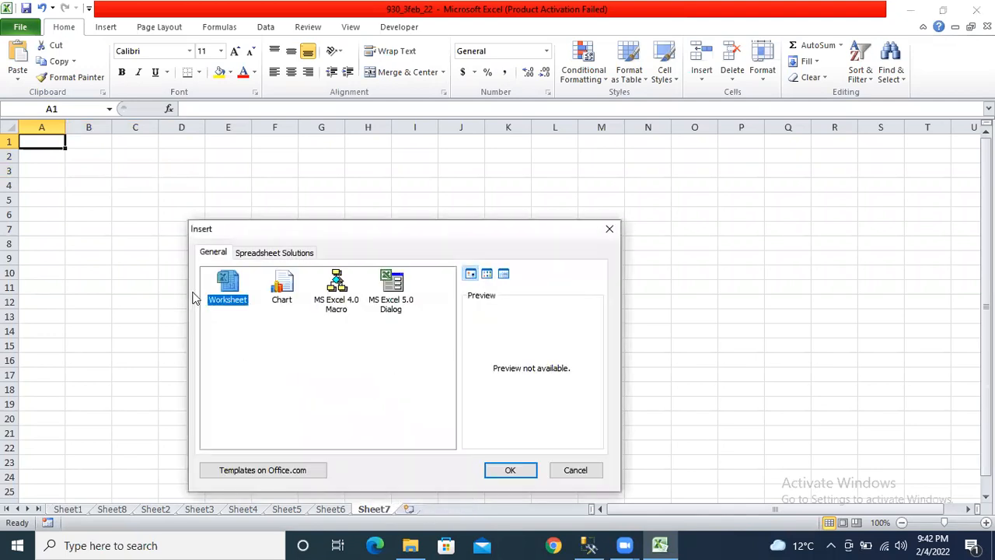
click(509, 469)
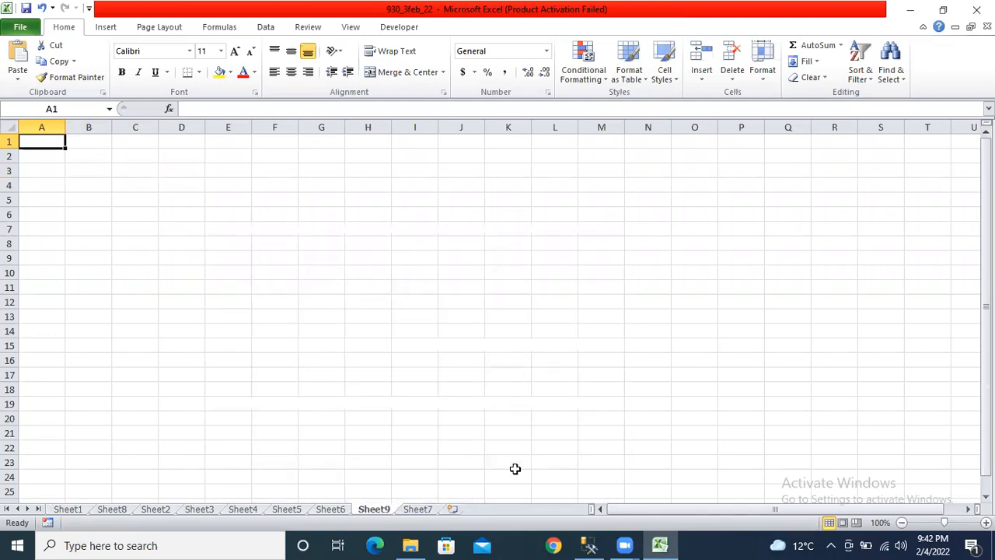
right_click(385, 511)
key(Escape)
- Add two more blank worksheets, Sheet10 and Sheet11, then return to Sheet9's tab menu
click(452, 509)
click(503, 510)
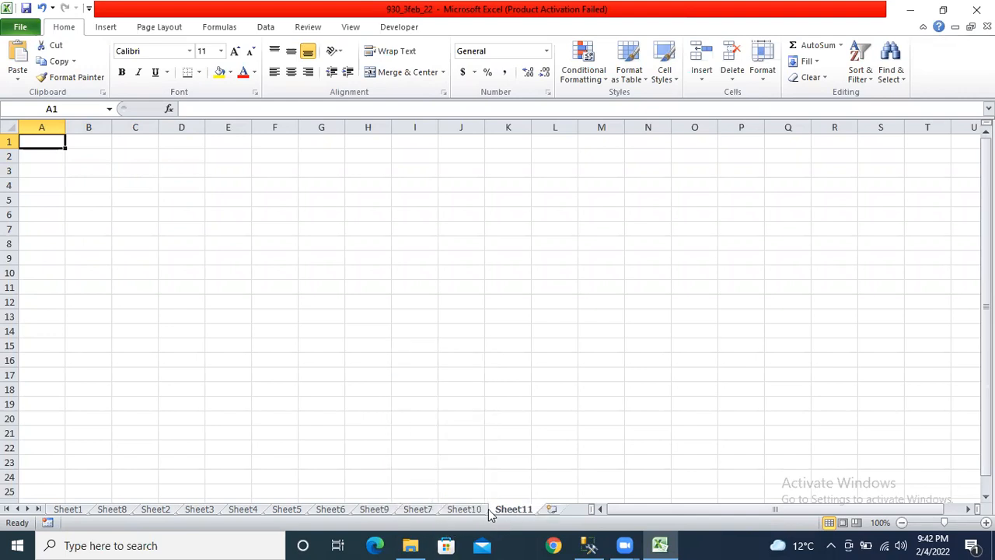
click(367, 510)
right_click(371, 509)
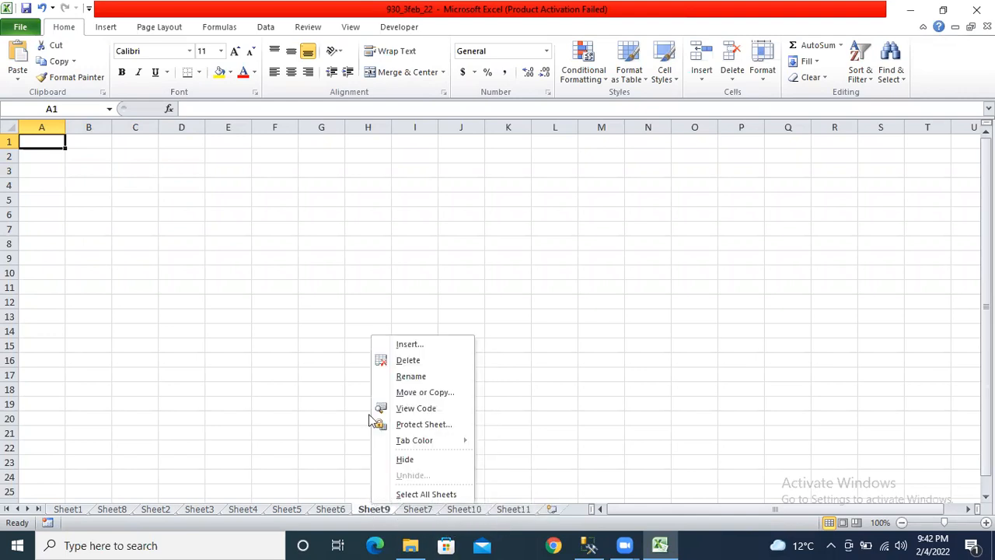
- Delete Sheet9 and put the Sheet7 tab into rename mode
click(390, 362)
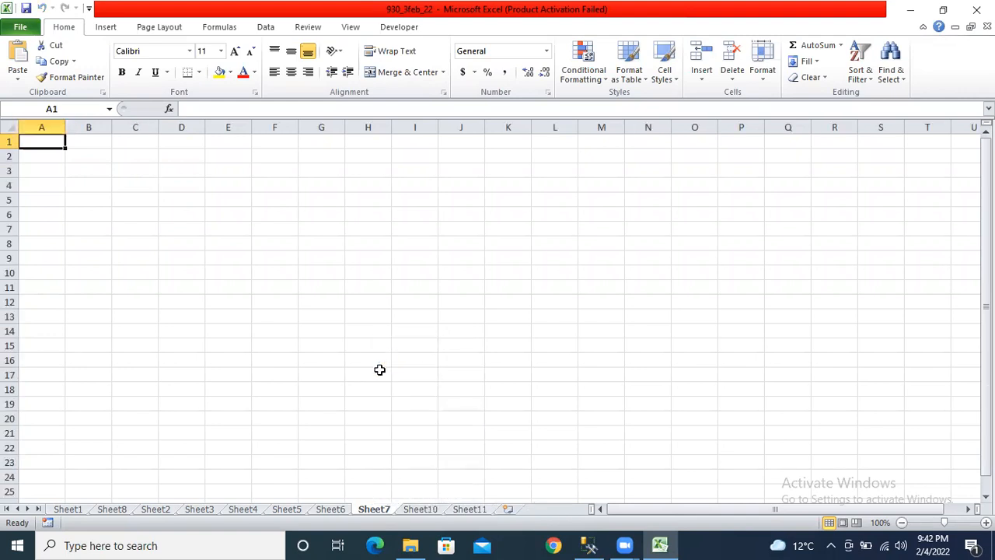
right_click(376, 509)
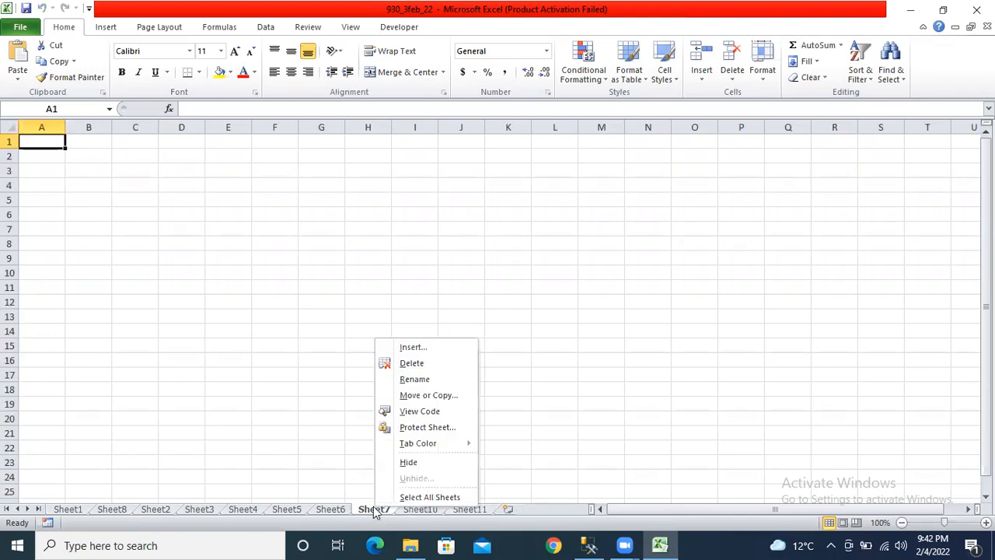
click(404, 379)
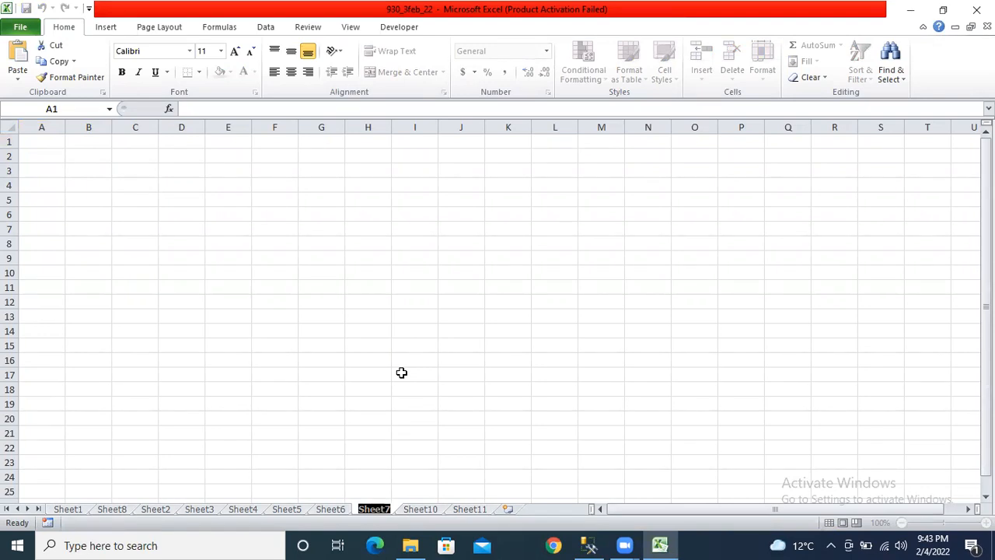
- Rename the Sheet7 tab to excel1
text(exc)
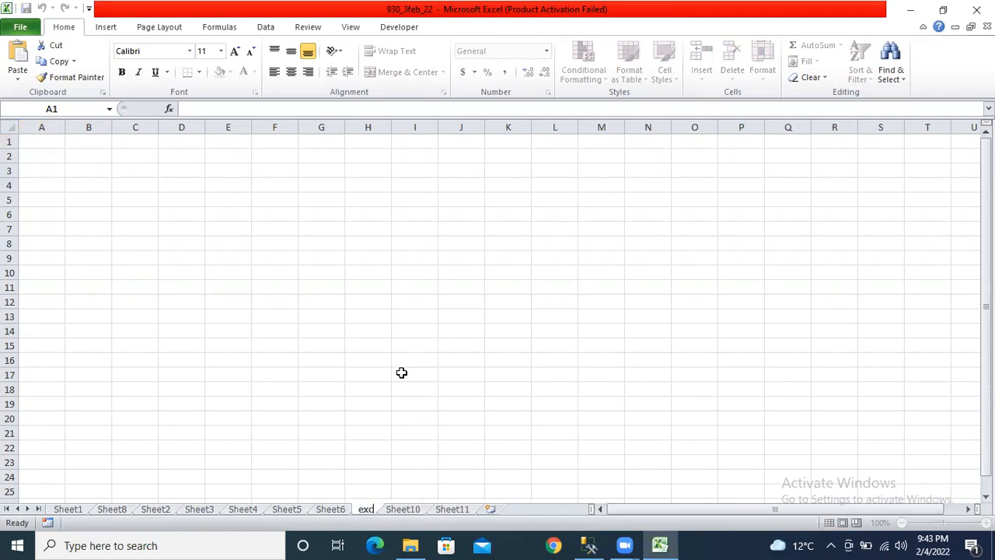
text(el1)
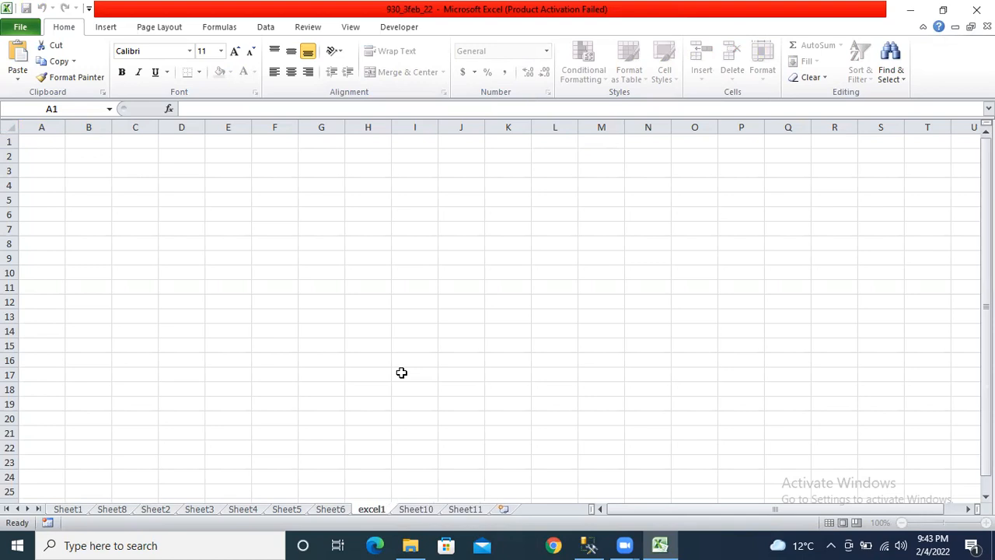
click(401, 372)
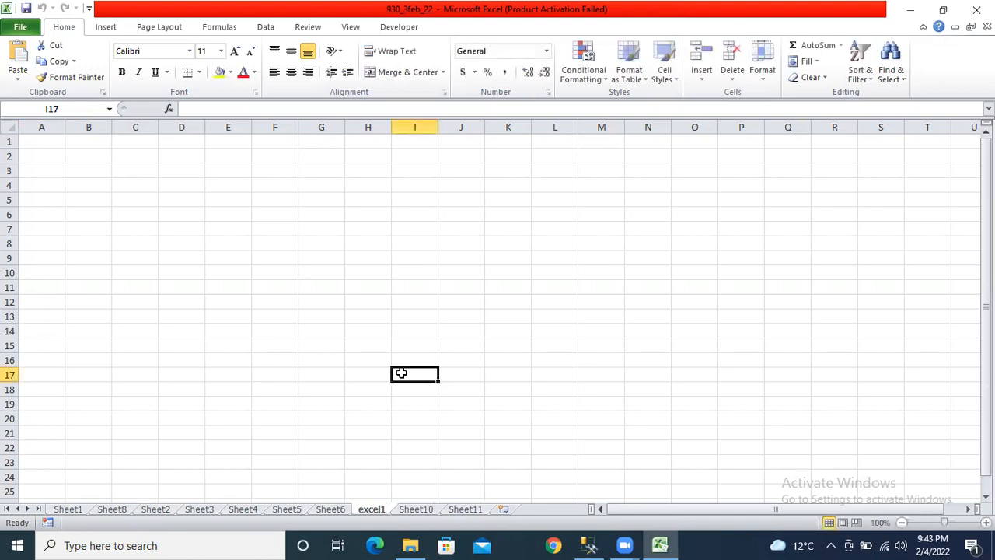
right_click(364, 508)
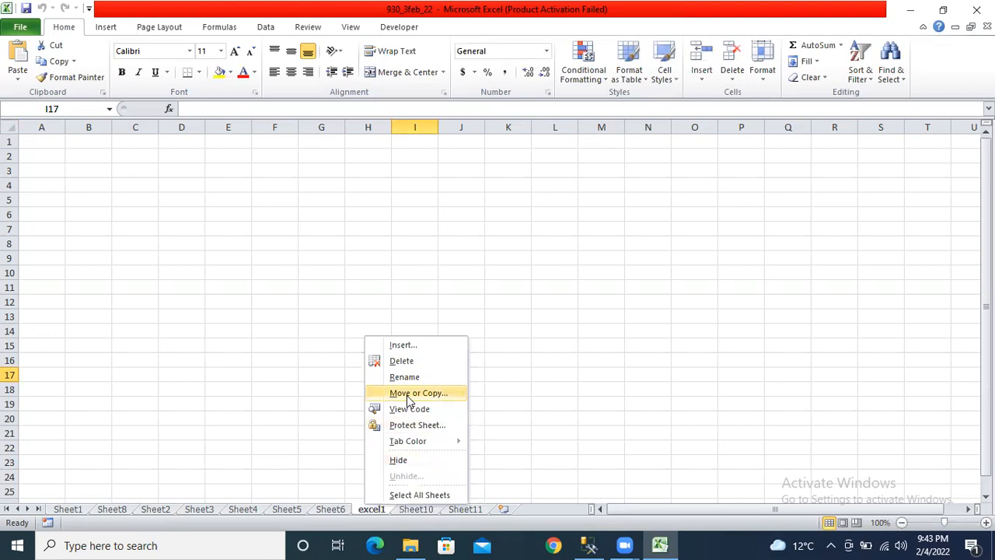
click(227, 355)
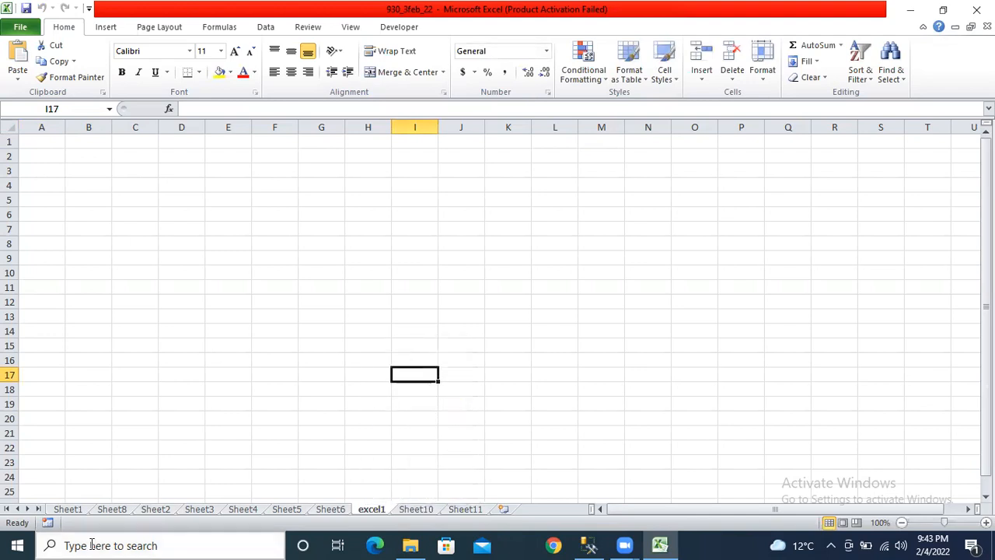
- Move Sheet1 with its Name, course, city data into a new workbook
click(77, 510)
click(102, 372)
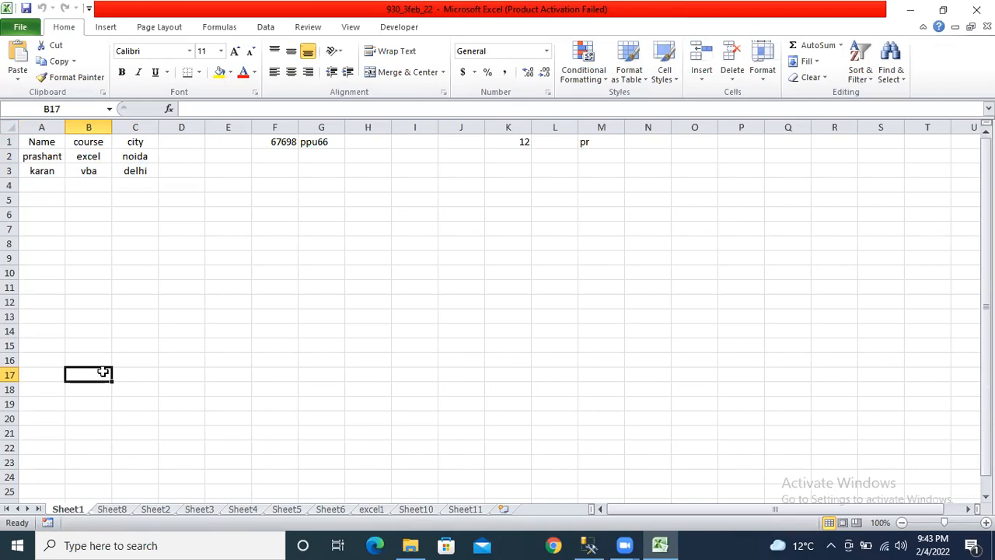
click(1, 502)
click(75, 515)
right_click(71, 508)
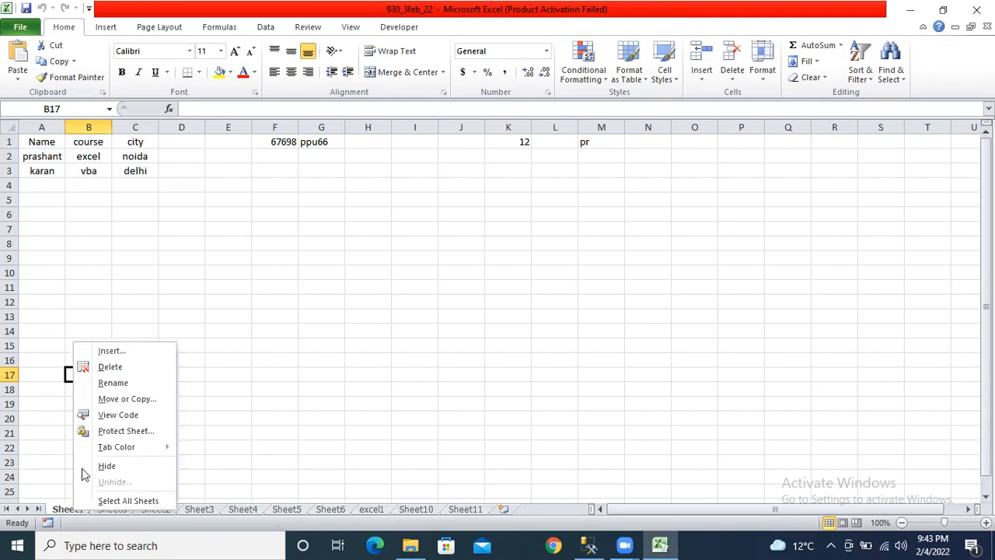
click(169, 399)
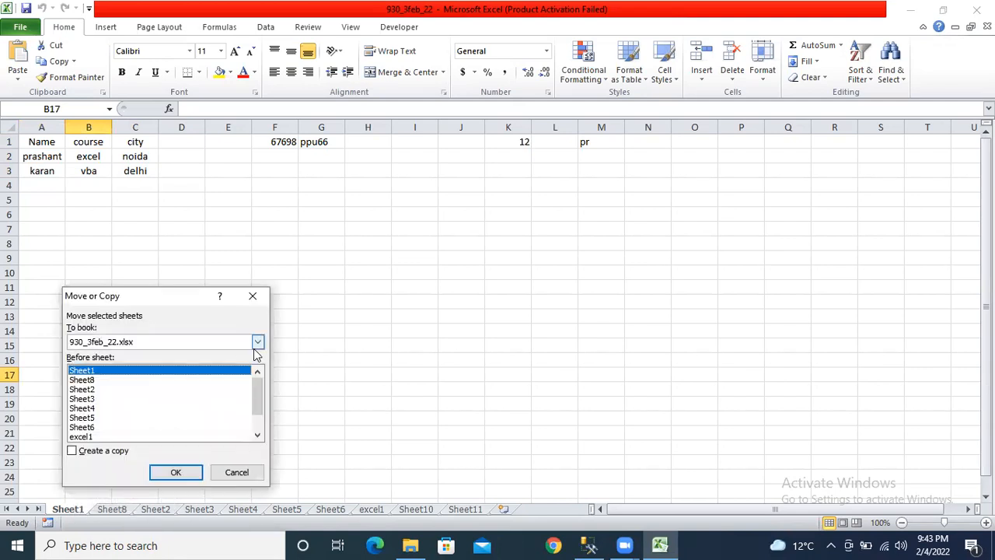
click(258, 342)
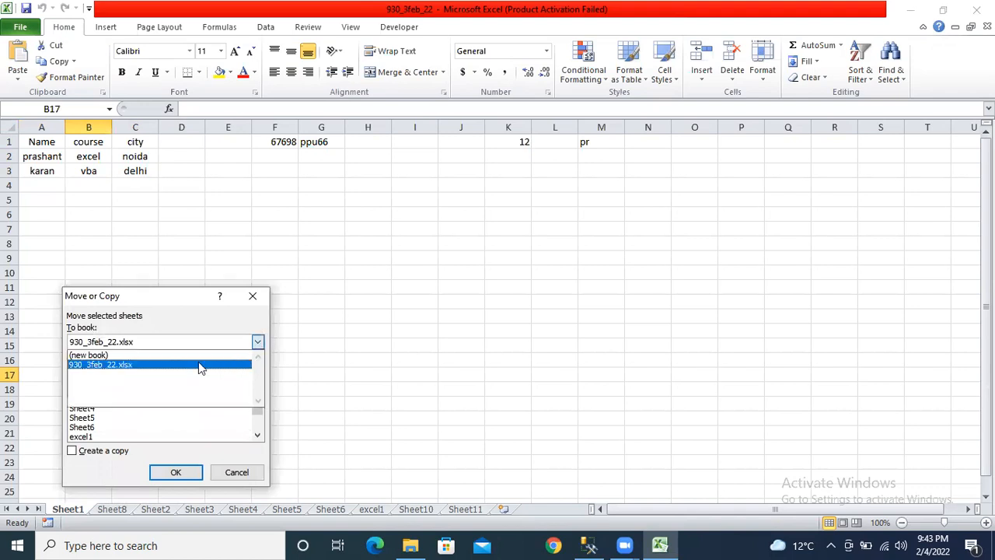
click(146, 356)
click(174, 472)
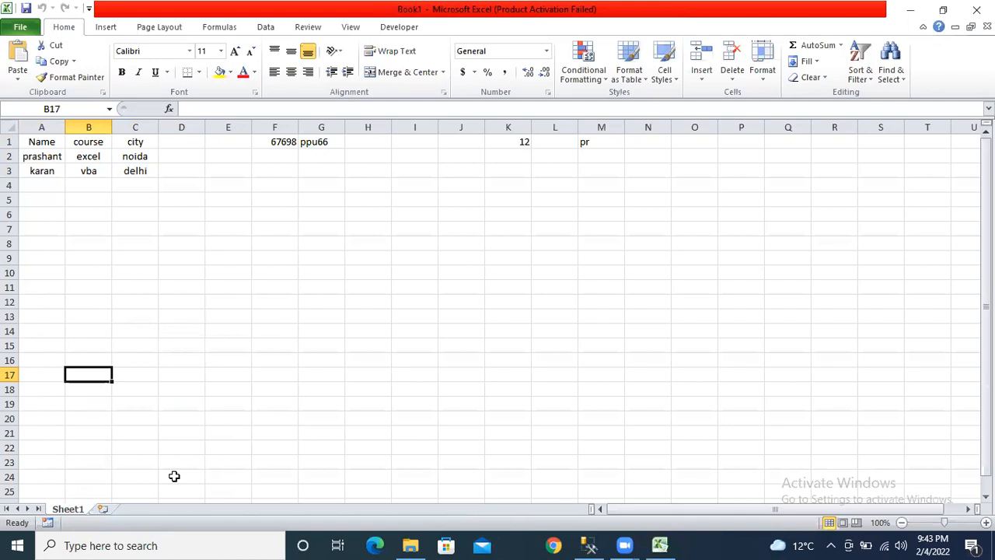
- Switch between Book1 and the Documents folder, declining to reopen 930_3feb_22
click(943, 9)
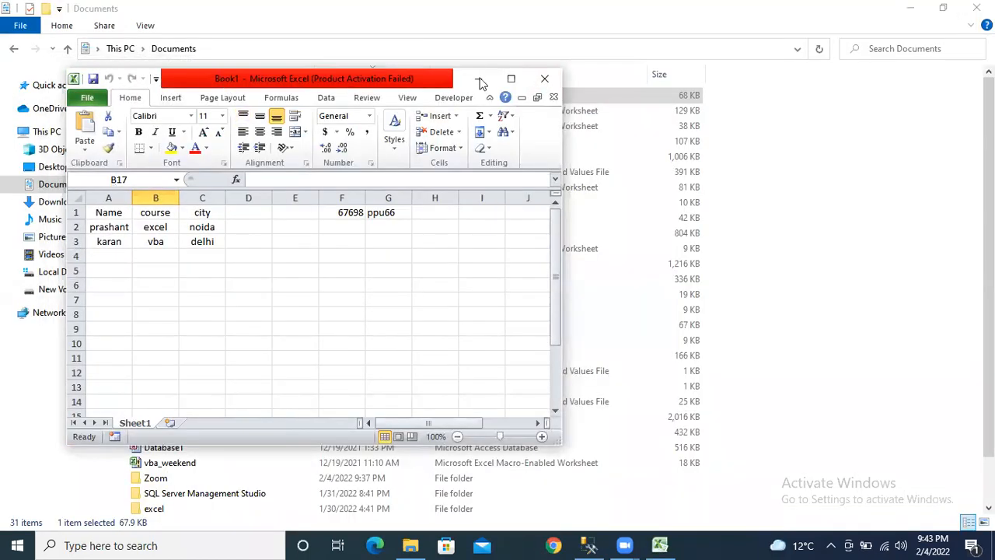
click(510, 78)
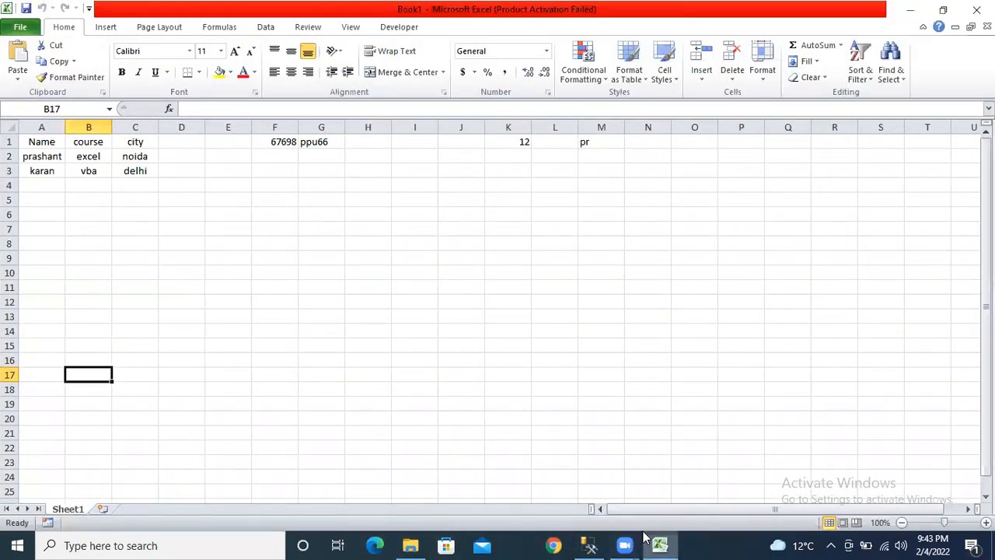
click(665, 544)
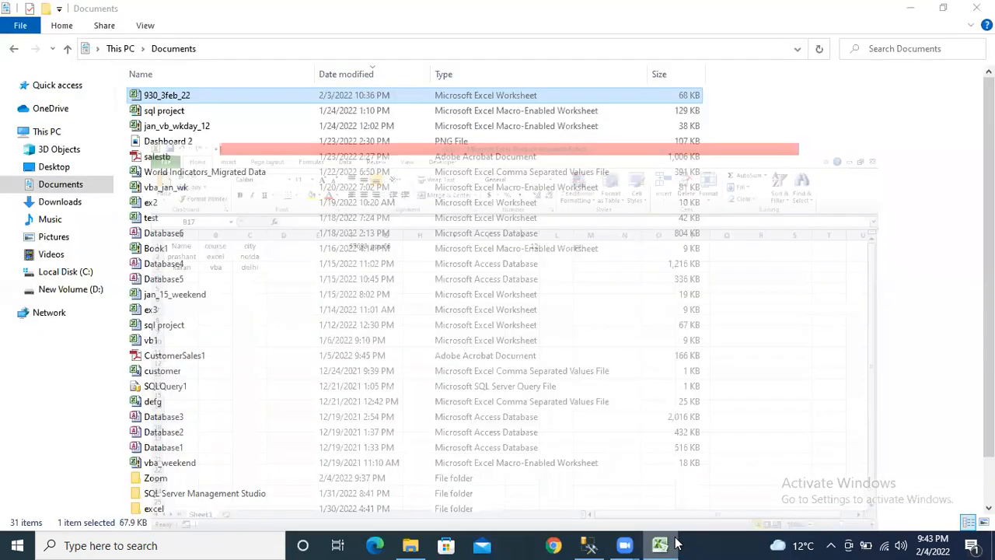
click(673, 543)
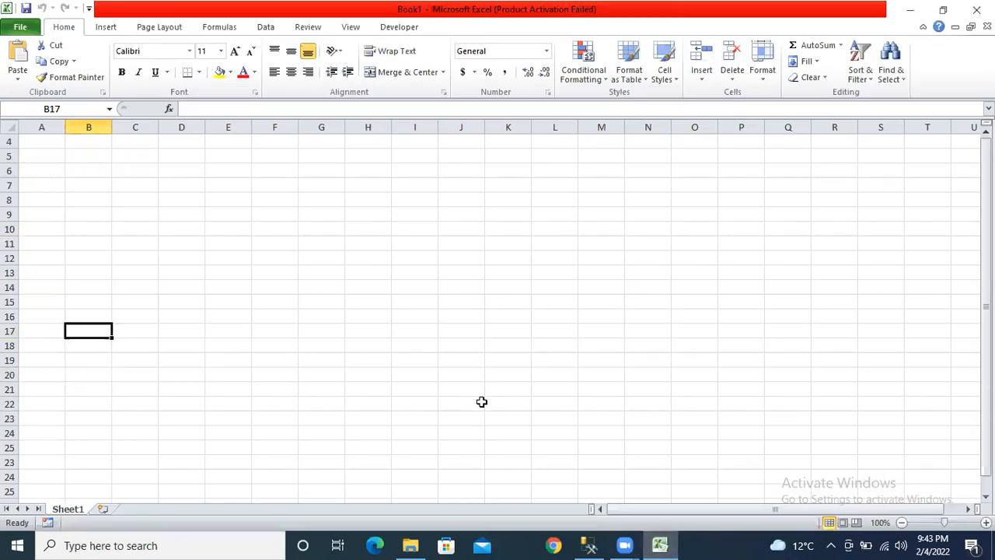
click(409, 544)
double_click(193, 94)
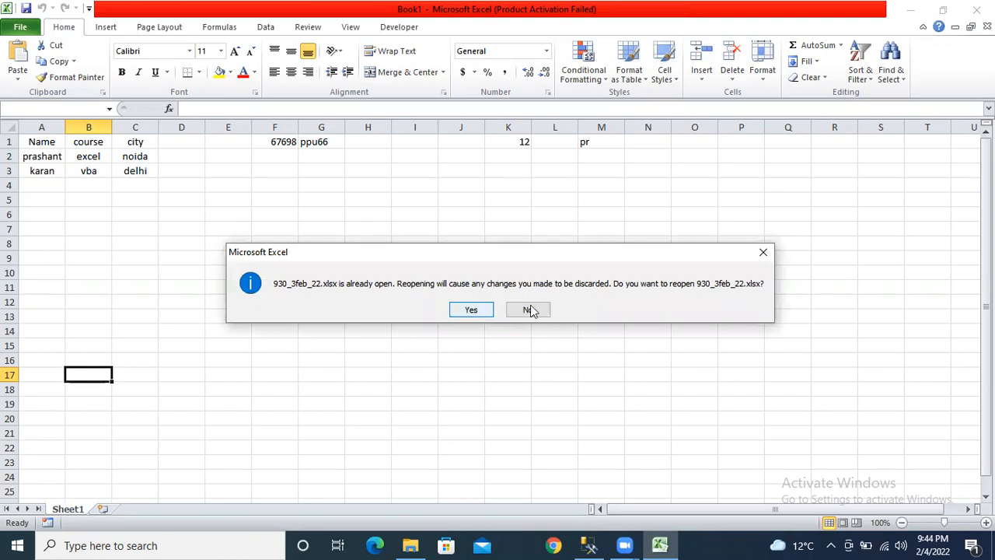
click(762, 251)
- Close the Book1 workbook choosing Don't Save
click(910, 8)
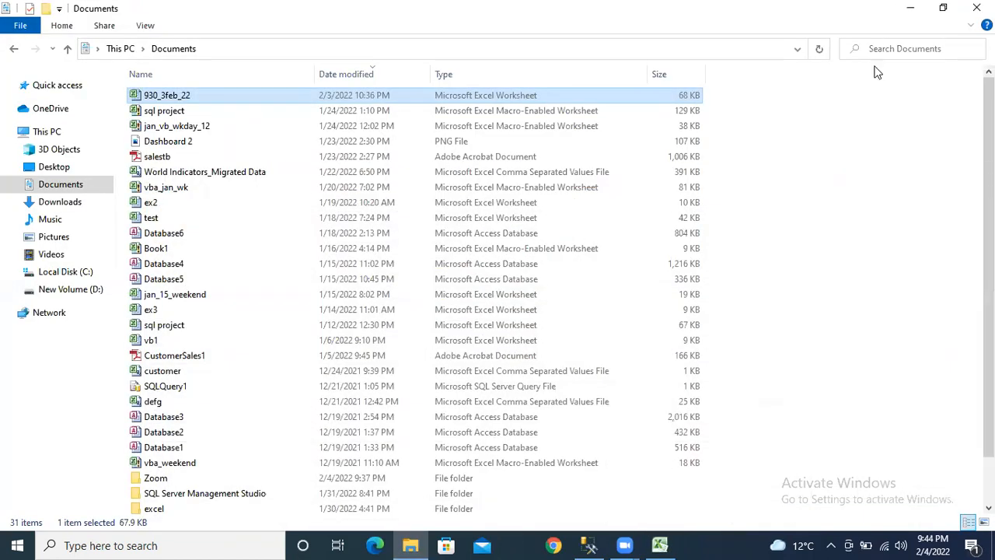
click(660, 544)
click(661, 544)
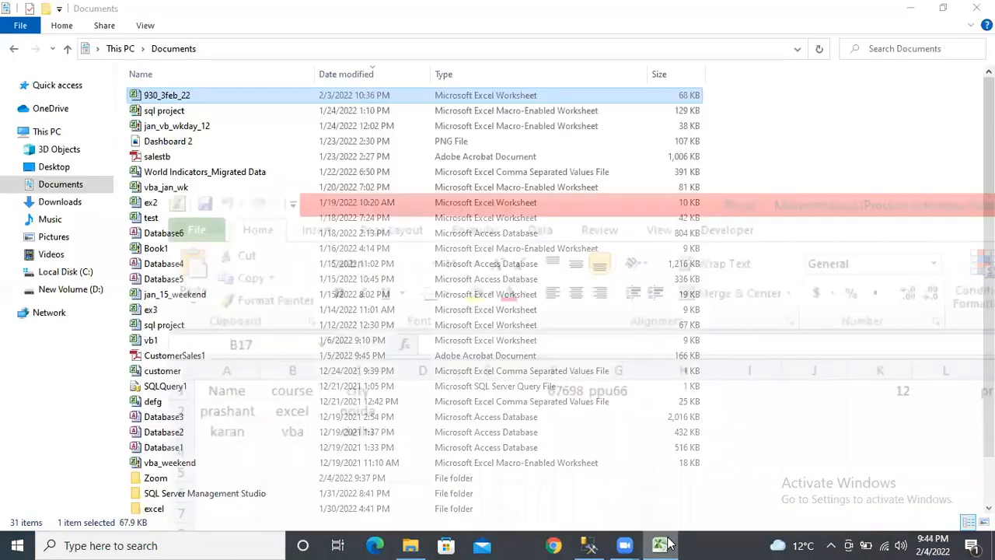
click(660, 544)
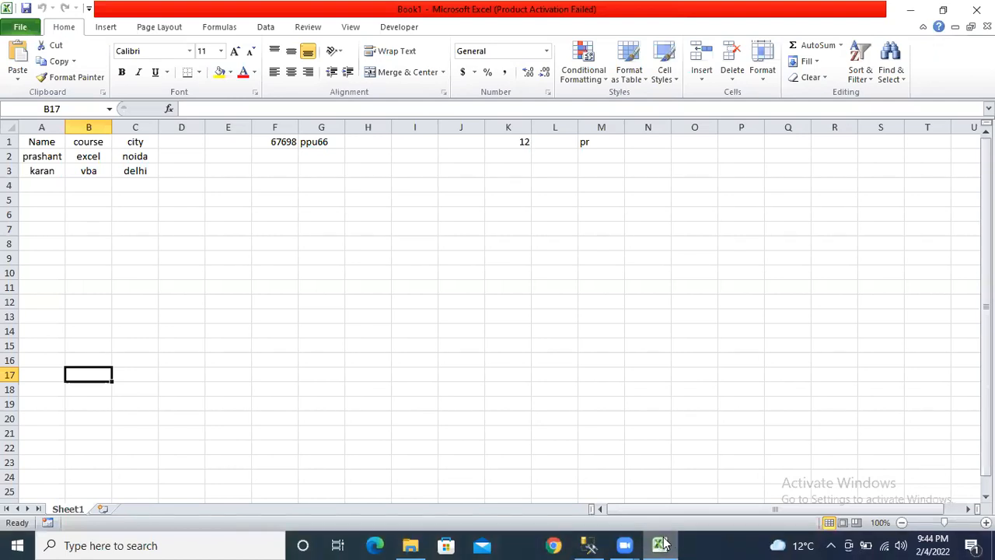
scroll(663, 543, down, 1)
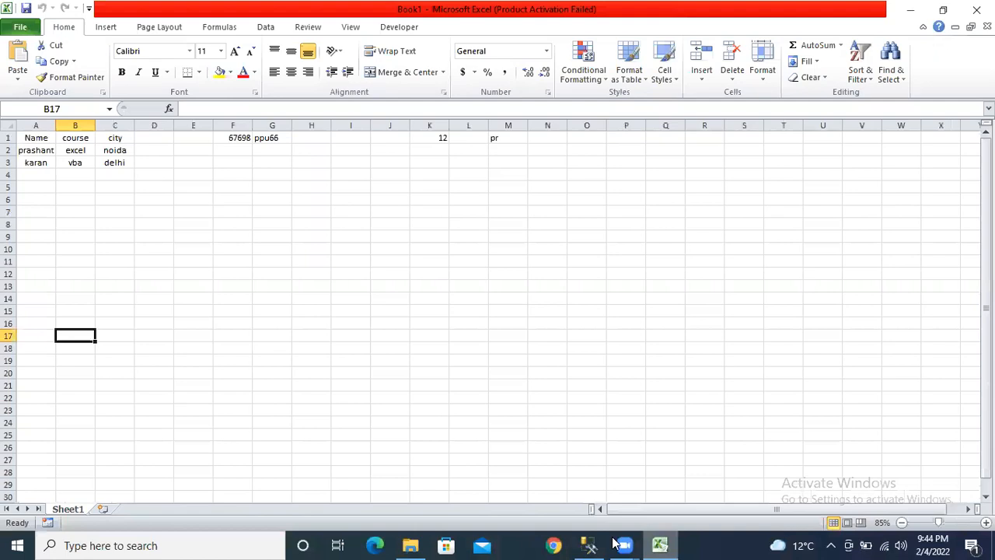
mouse_move(614, 543)
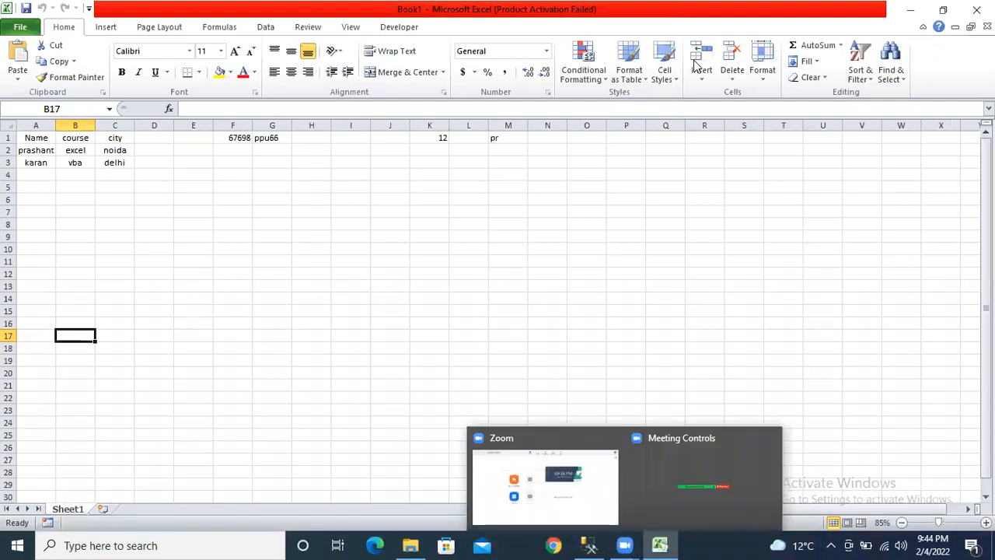
click(976, 9)
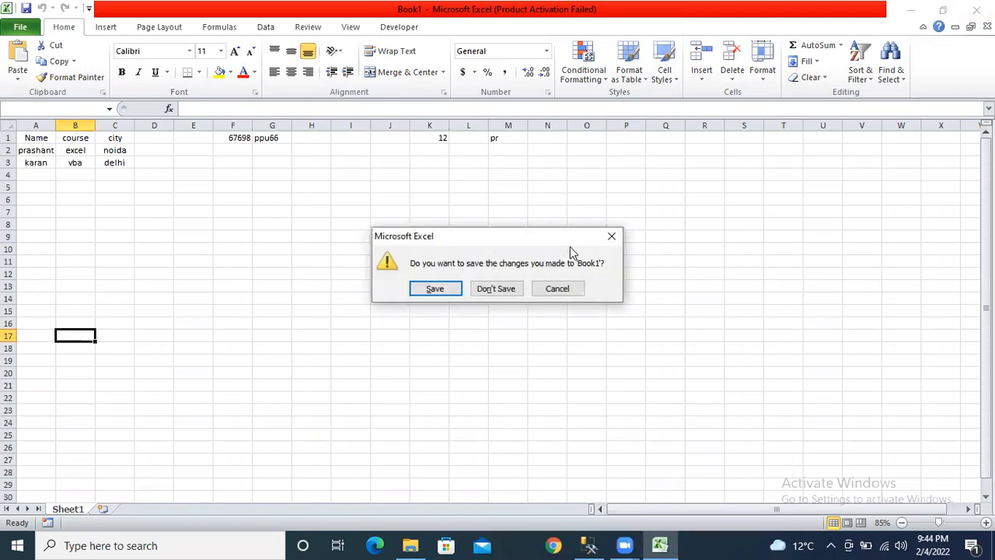
click(493, 290)
- Browse Sheet2, Sheet4, Sheet5, Sheet10 and Sheet11, ending on the Sheet8 pivot chart
click(744, 159)
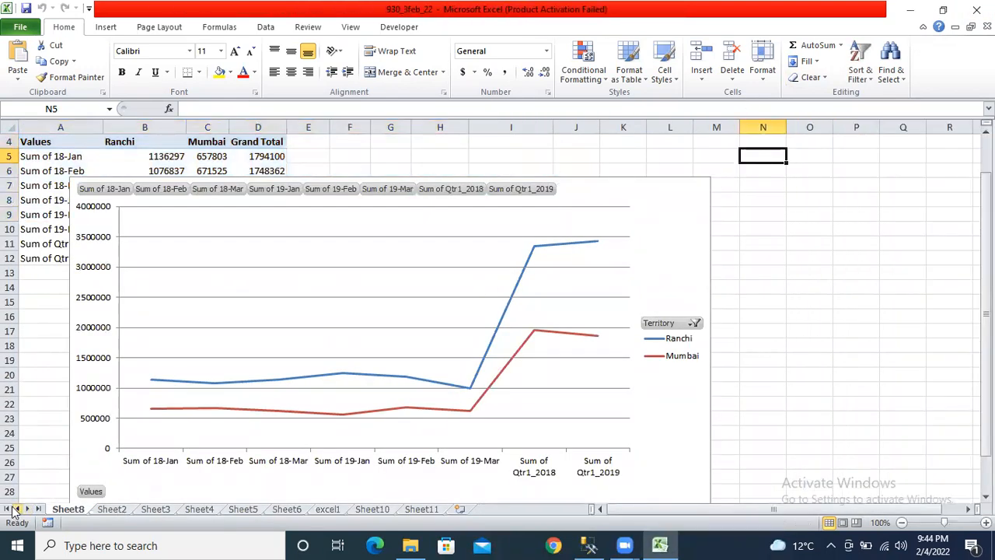
click(114, 509)
click(198, 509)
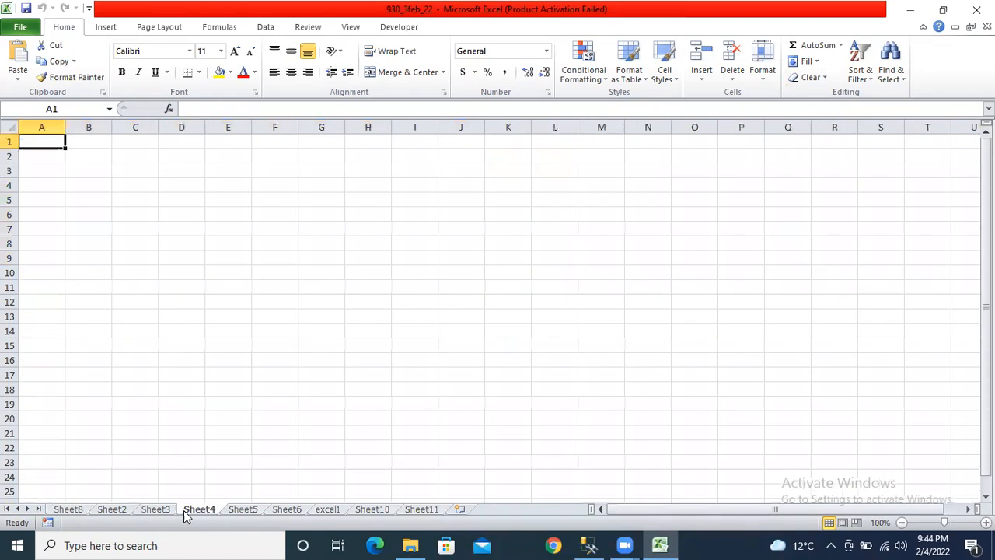
click(243, 509)
click(372, 509)
click(424, 510)
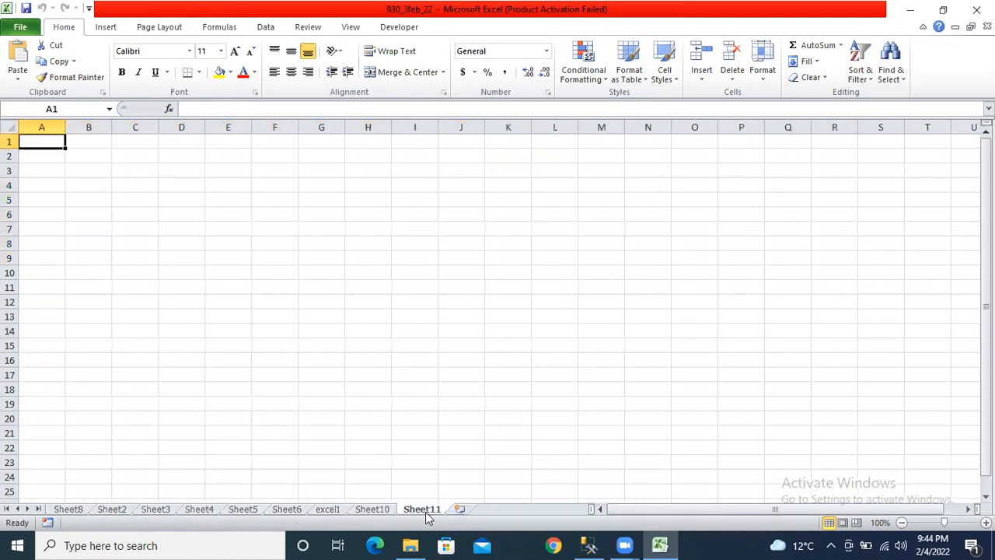
click(82, 510)
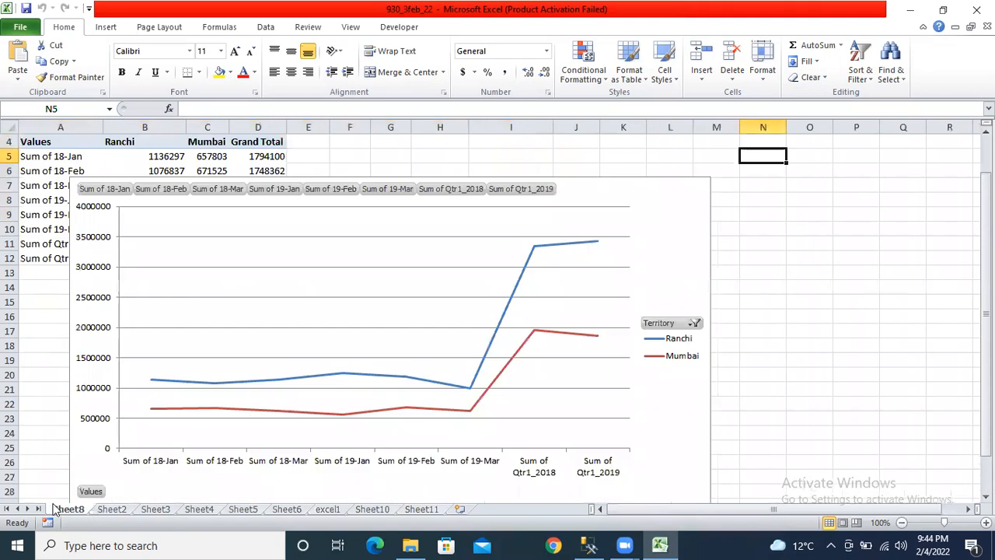
- Duplicate Sheet8 as Sheet8 (2) with Move or Copy and Create a copy ticked
right_click(67, 507)
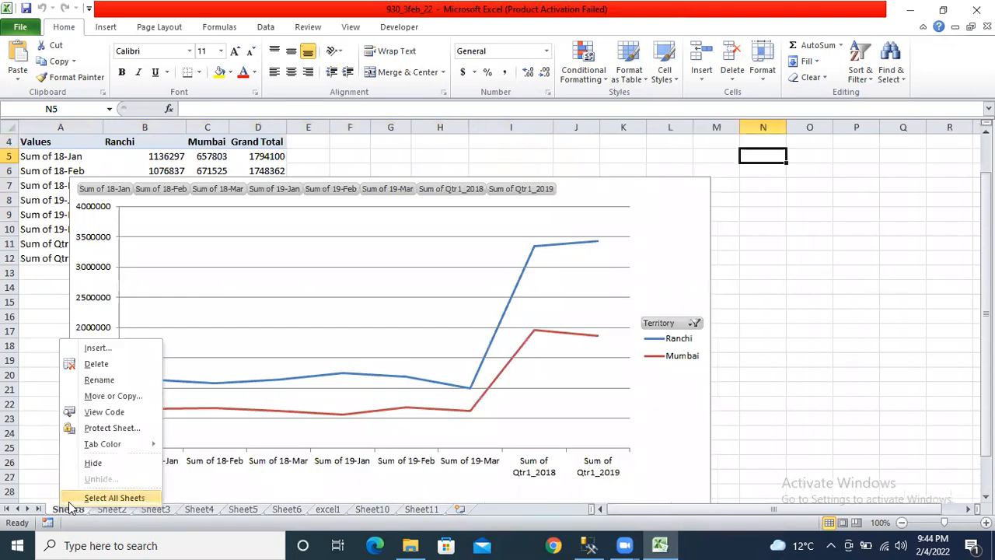
click(111, 396)
click(15, 443)
click(109, 466)
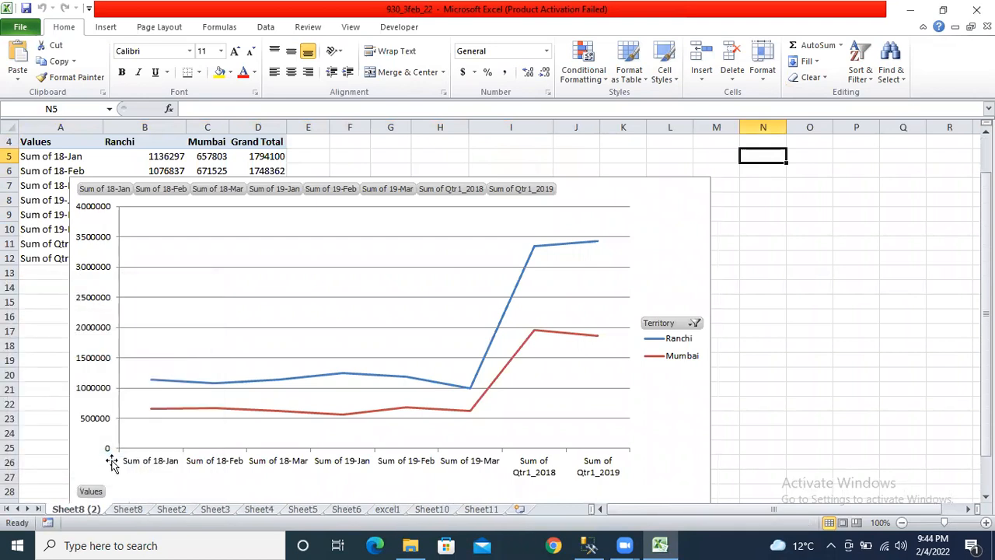
right_click(81, 511)
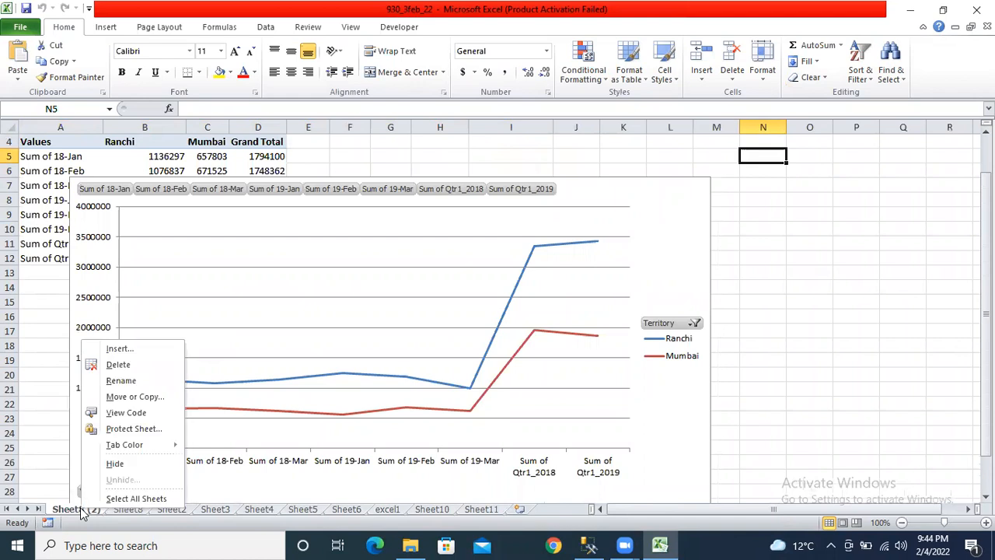
click(128, 397)
click(52, 453)
click(227, 342)
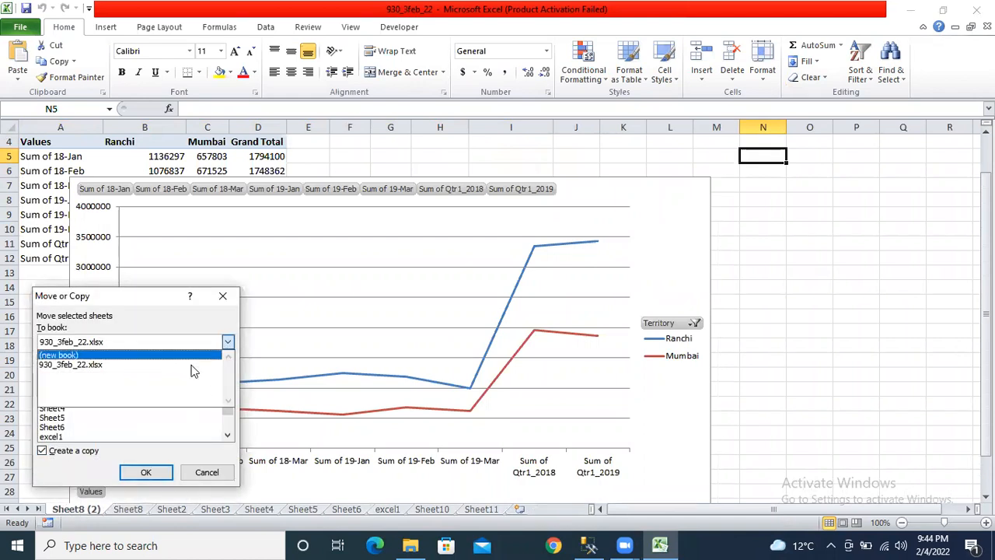
click(121, 356)
click(146, 472)
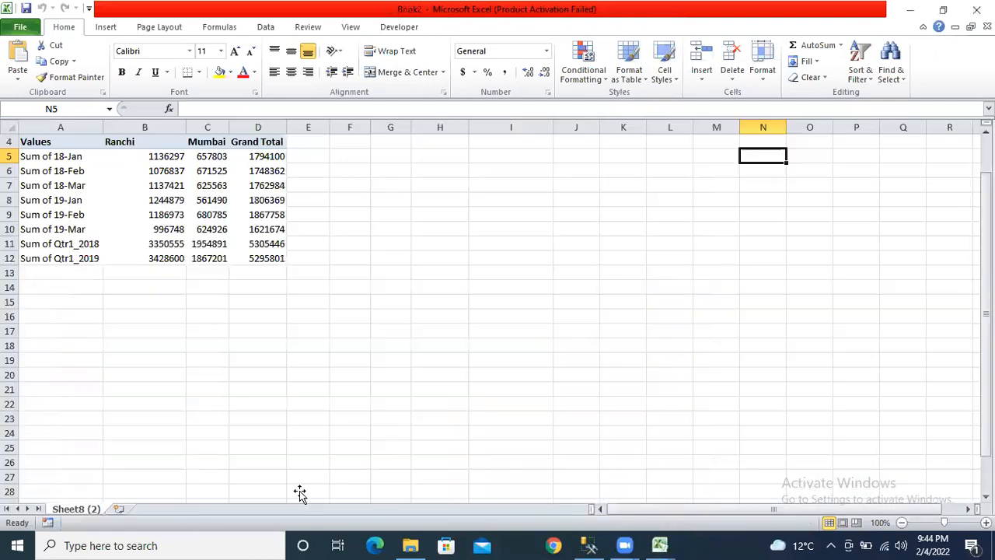
click(667, 544)
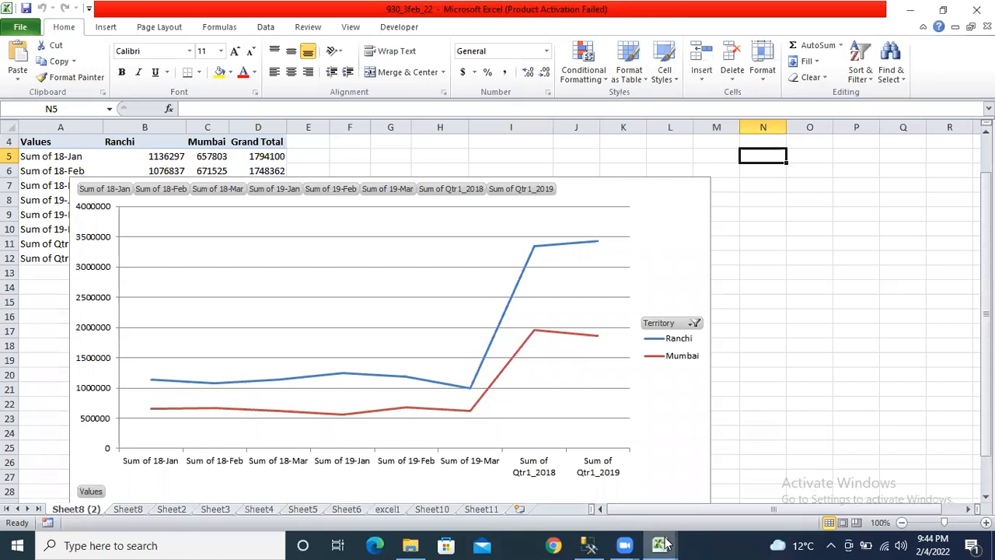
click(729, 488)
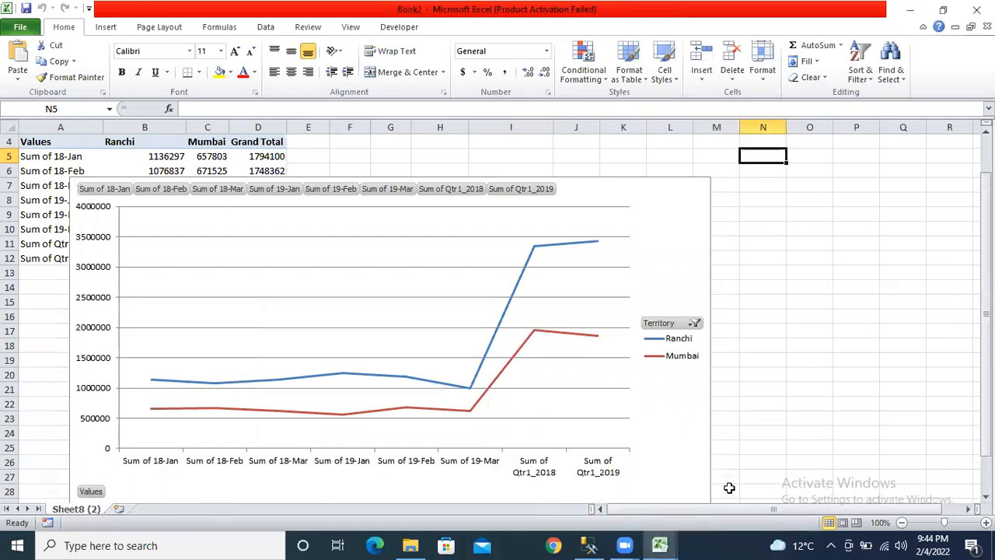
click(660, 544)
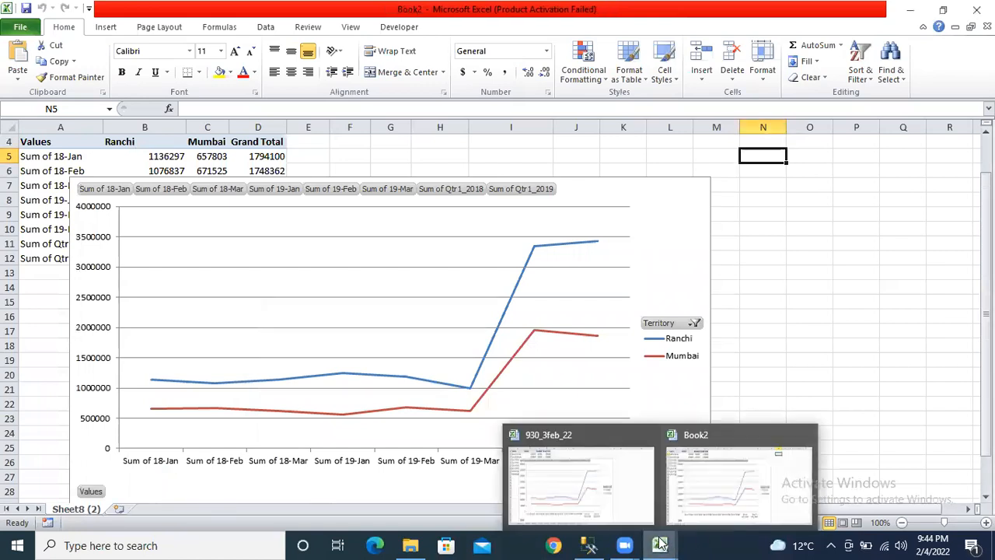
click(723, 447)
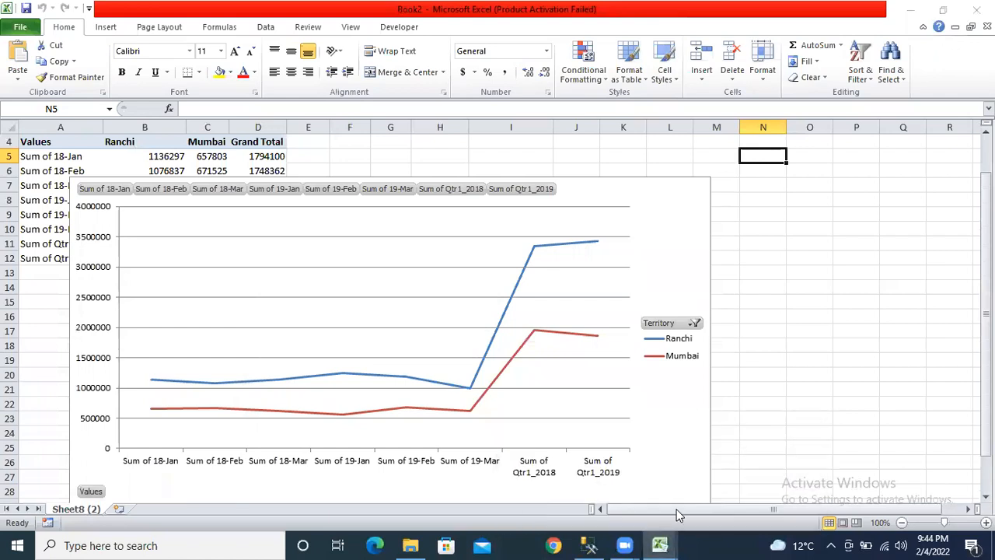
click(977, 10)
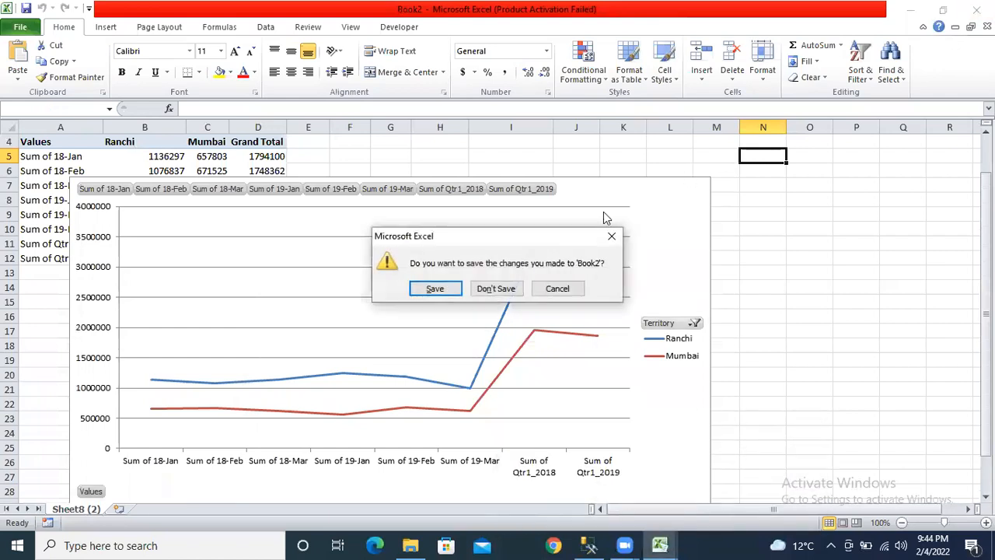
click(491, 288)
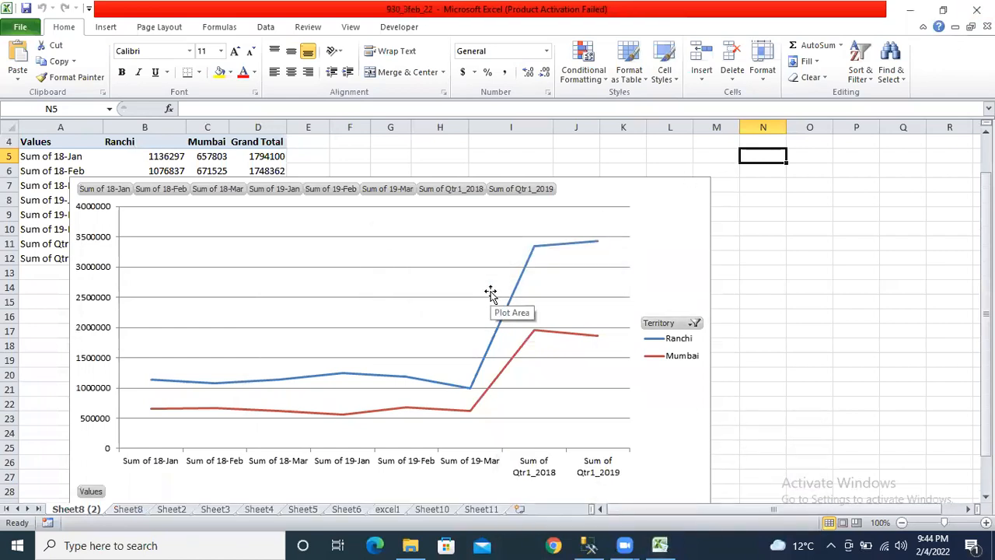
- On Sheet10, enter wefef in A1 and erewr in the cells below in column A
right_click(93, 510)
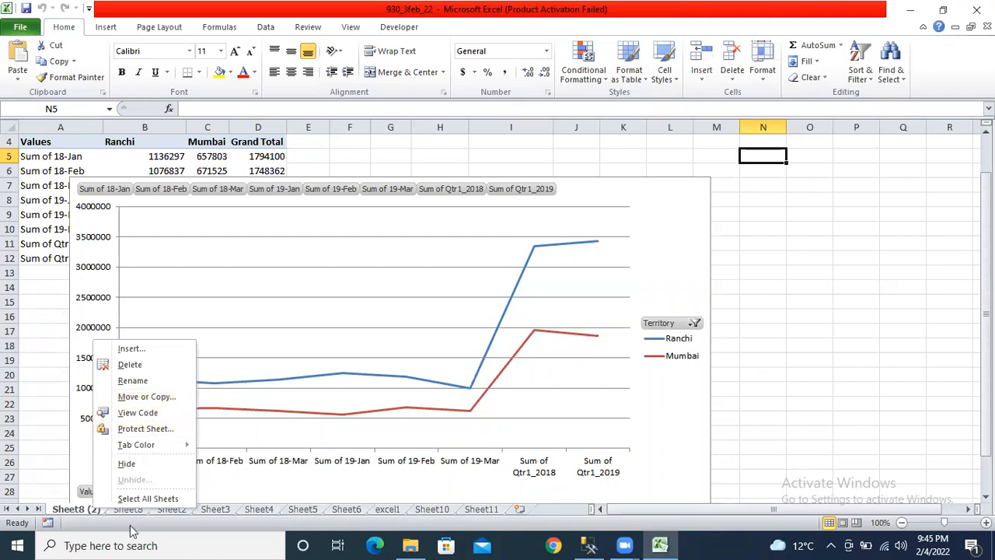
click(432, 509)
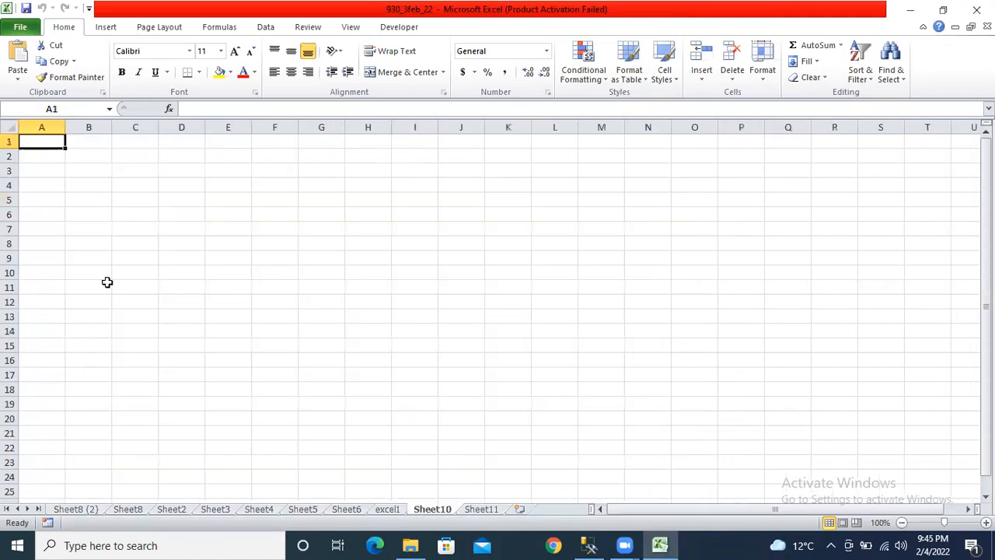
text(wefef)
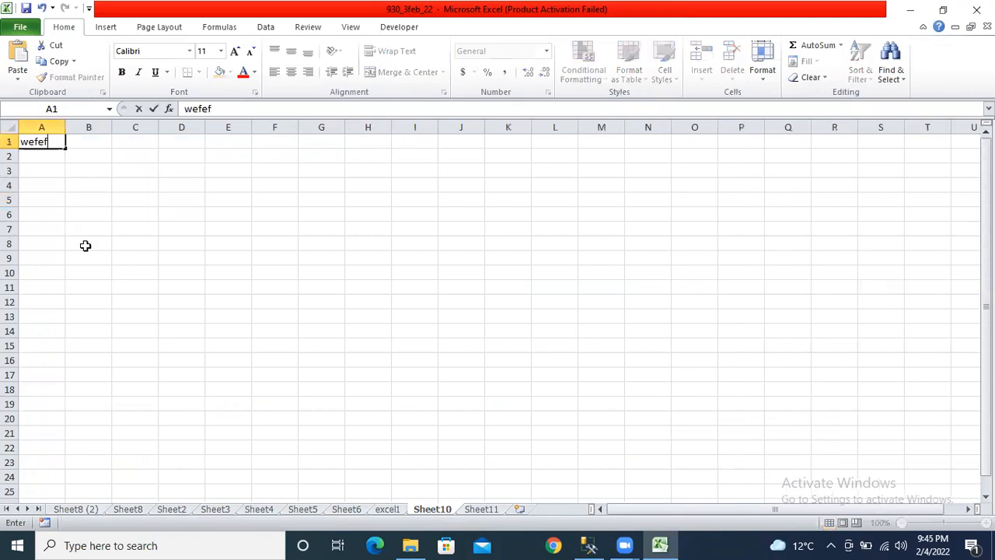
key(Return)
key(Return)
key(Return)
text(erewr)
key(Return)
key(Return)
text(erewr)
key(Return)
- Enter asda, e21e12 and 2314 along row 1, then select the row 1 entries
key(Page_Down)
key(Page_Down)
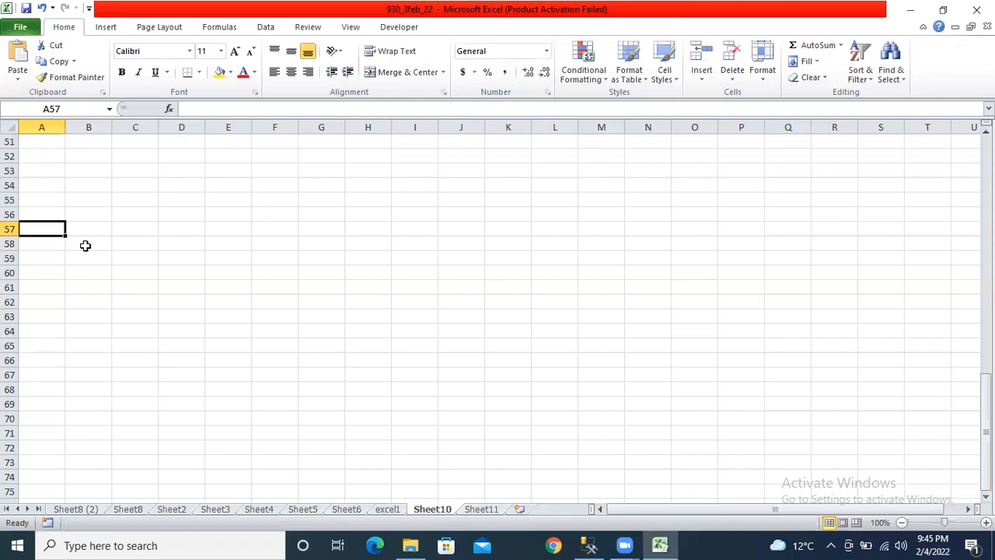
key(ctrl+Home)
key(Right)
key(Right)
key(Right)
text(asda)
key(Right)
key(Right)
text(e21e12)
key(Right)
key(Right)
text(2314)
key(Right)
key(Left)
key(Left)
key(Left)
key(Left)
key(Left)
key(Left)
key(Left)
key(Left)
key(Down)
key(Down)
key(Down)
key(Down)
key(Down)
key(Up)
key(Up)
key(Up)
key(Up)
key(Up)
key(shift+Right)
key(shift+Right)
key(shift+Right)
key(shift+Right)
key(shift+Right)
key(shift+Right)
key(shift+Right)
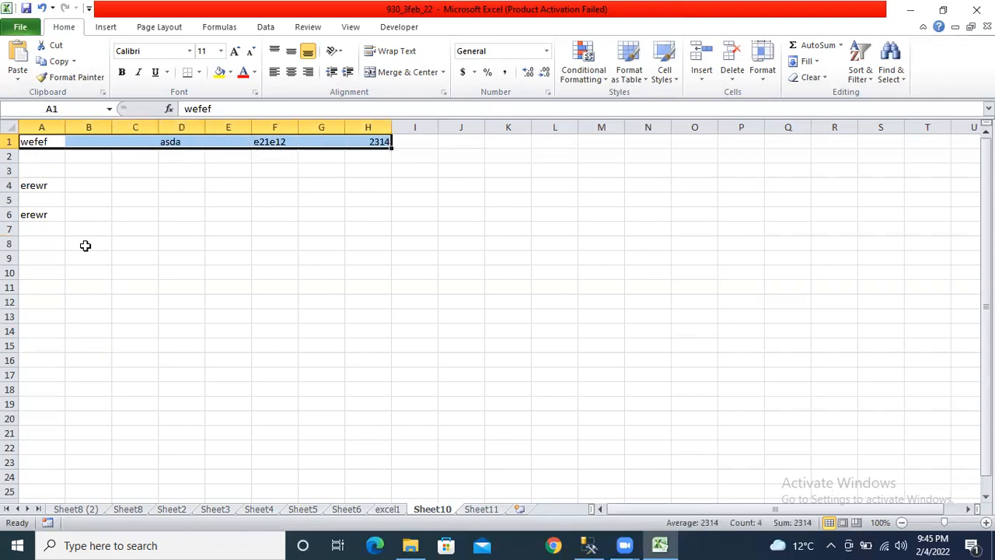
- Clear the test entries from row 1 of Sheet10
key(Delete)
key(Left)
key(Down)
key(Down)
key(Down)
key(Down)
key(Down)
key(Up)
key(Up)
key(Up)
key(Up)
key(Up)
key(shift+Right)
key(shift+Right)
key(shift+Right)
key(shift+Right)
key(shift+Down)
key(shift+Down)
key(shift+Down)
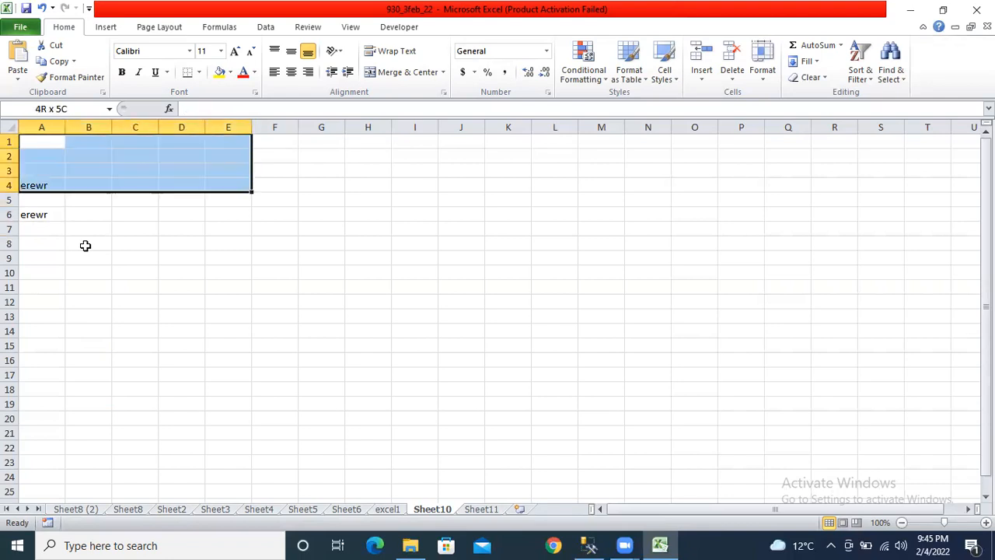
key(ctrl+Down)
key(ctrl+Up)
key(ctrl+Right)
key(ctrl+Left)
- Select A4:A6 and delete the erewr entries
key(ctrl+Down)
key(ctrl+Down)
key(ctrl+Down)
key(ctrl+Up)
key(ctrl+Up)
key(ctrl+Up)
key(Right)
key(Right)
key(Left)
key(Down)
key(Down)
key(Down)
key(Left)
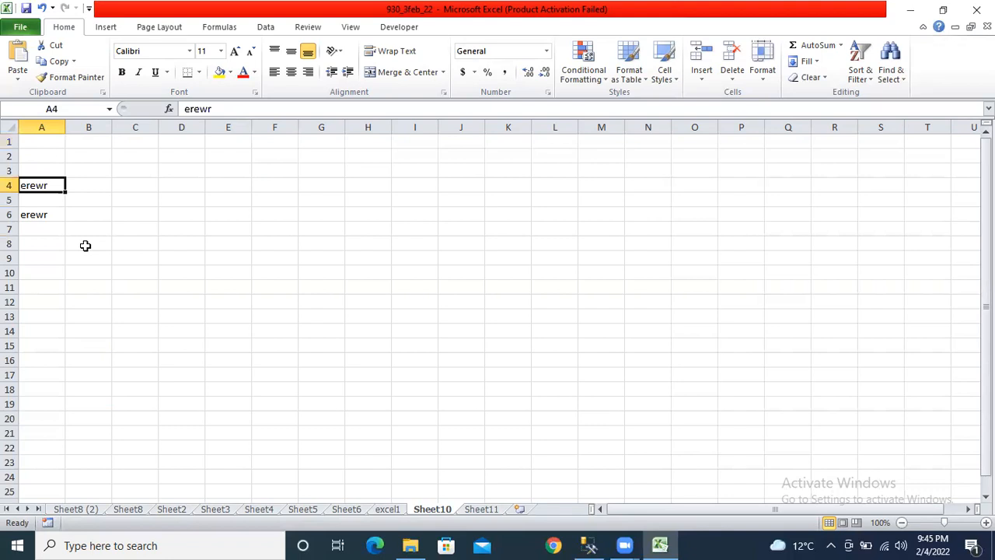
key(shift+Right)
key(shift+Right)
key(shift+Right)
key(shift+Up)
key(shift+Up)
key(shift+Up)
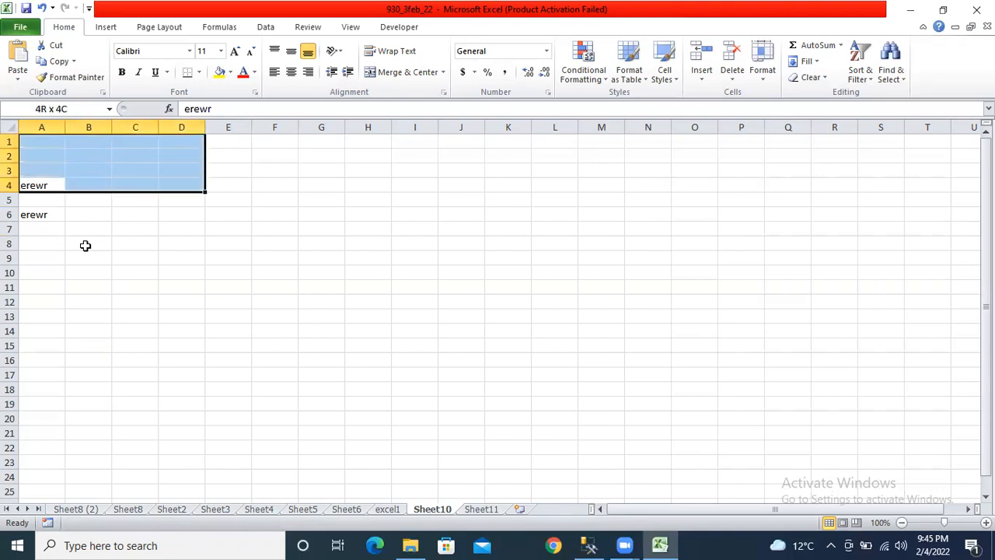
key(Down)
key(Down)
key(Up)
key(Up)
key(shift+Down)
key(shift+Down)
key(Delete)
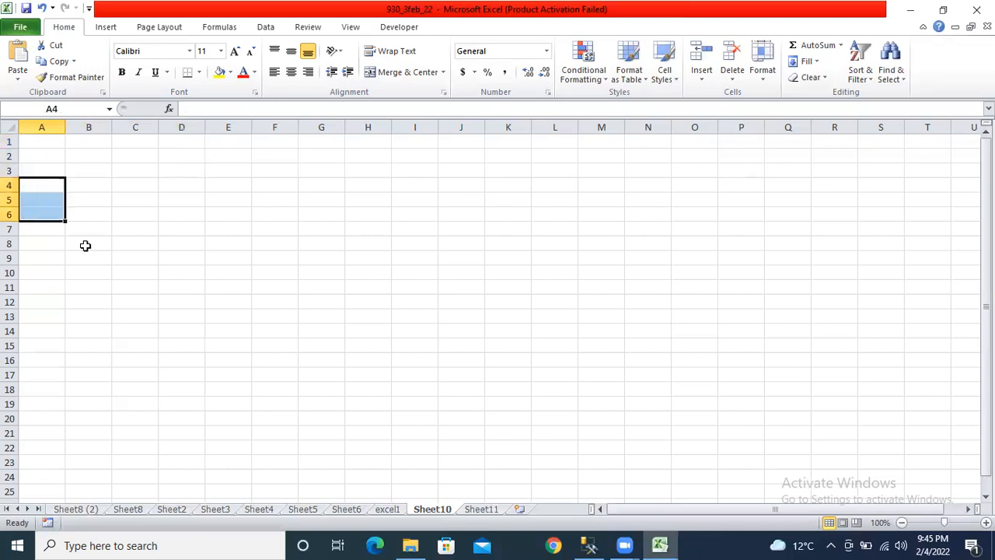
key(Up)
key(Up)
key(Up)
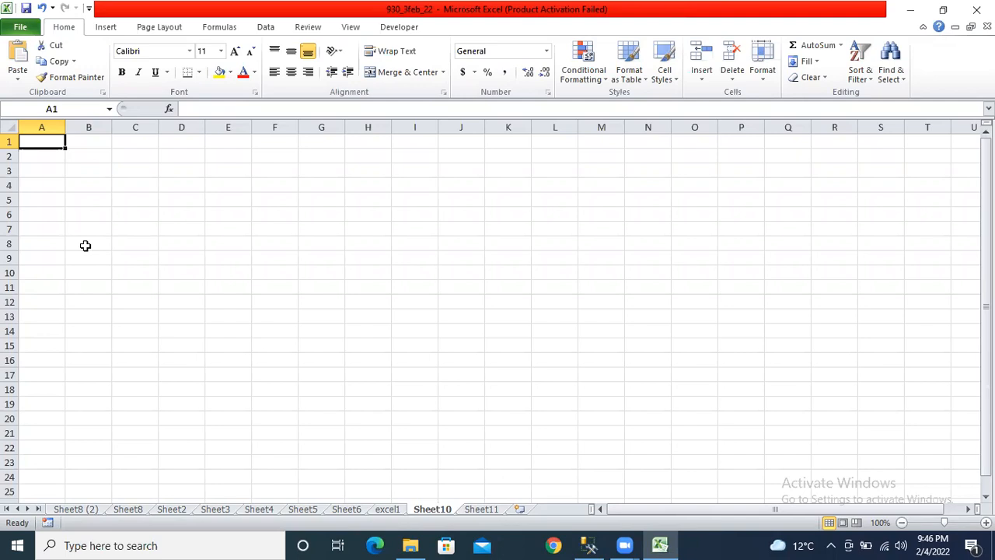
- Save the workbook and reselect cell A1
click(26, 8)
click(524, 196)
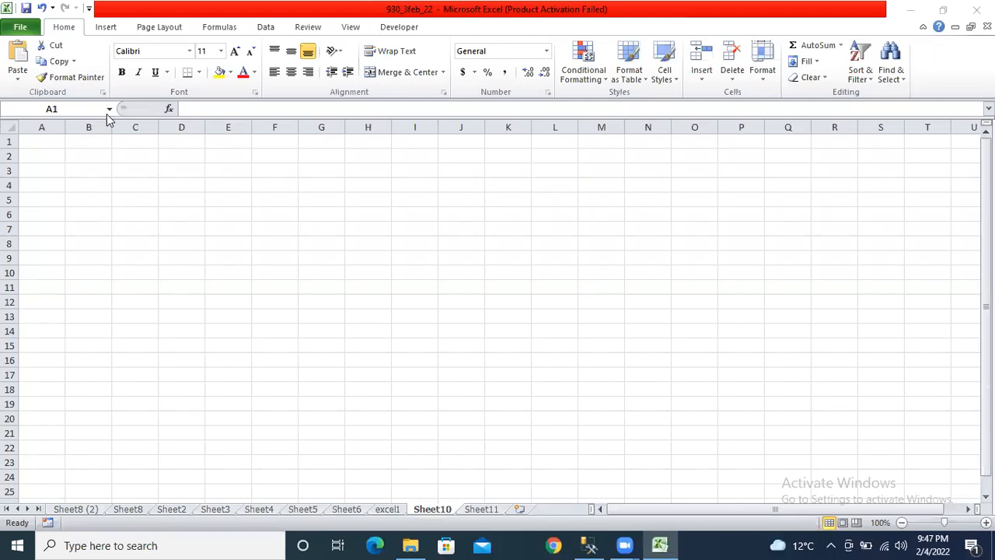
click(54, 143)
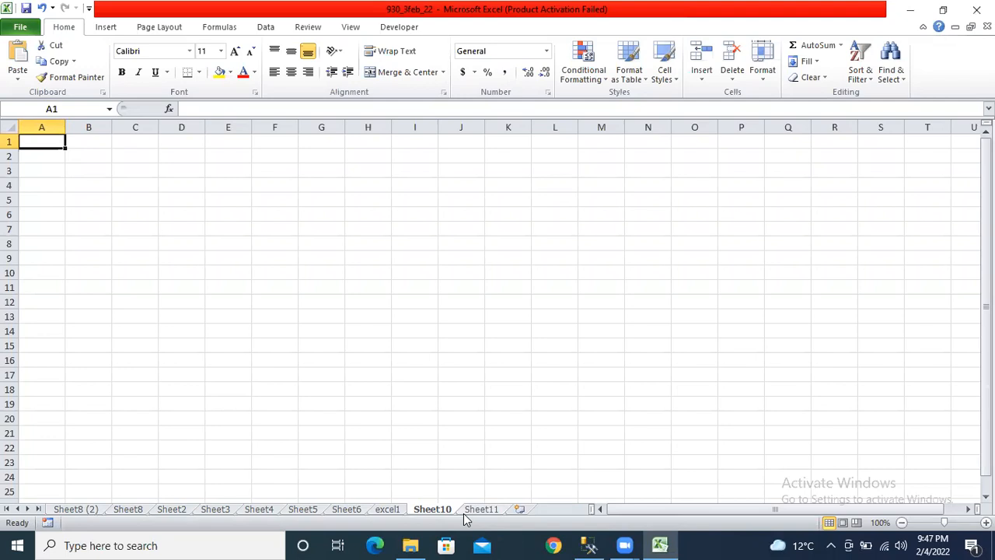
- Rename the Sheet10 tab to 'a', then create new blank workbook Book3 with Ctrl+N
right_click(444, 509)
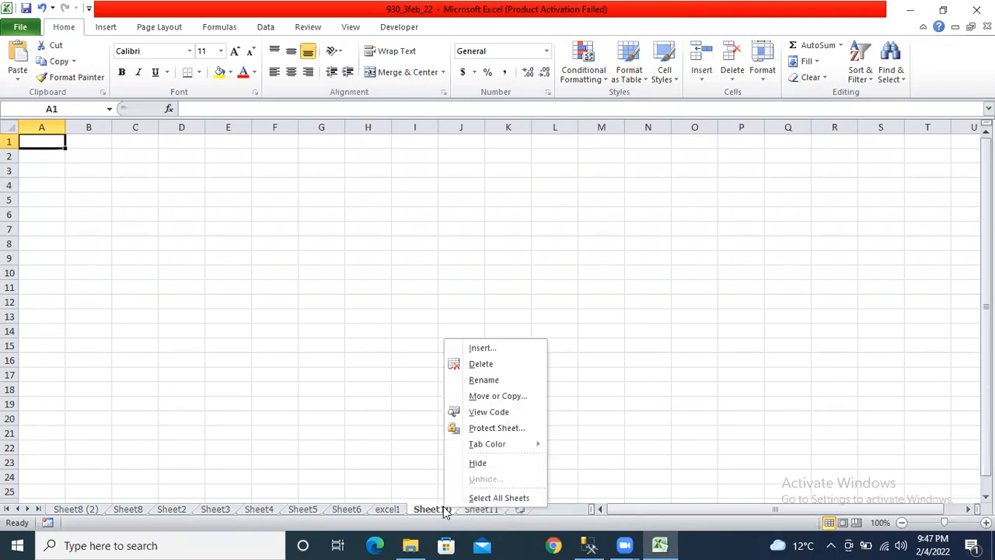
click(461, 378)
text(a)
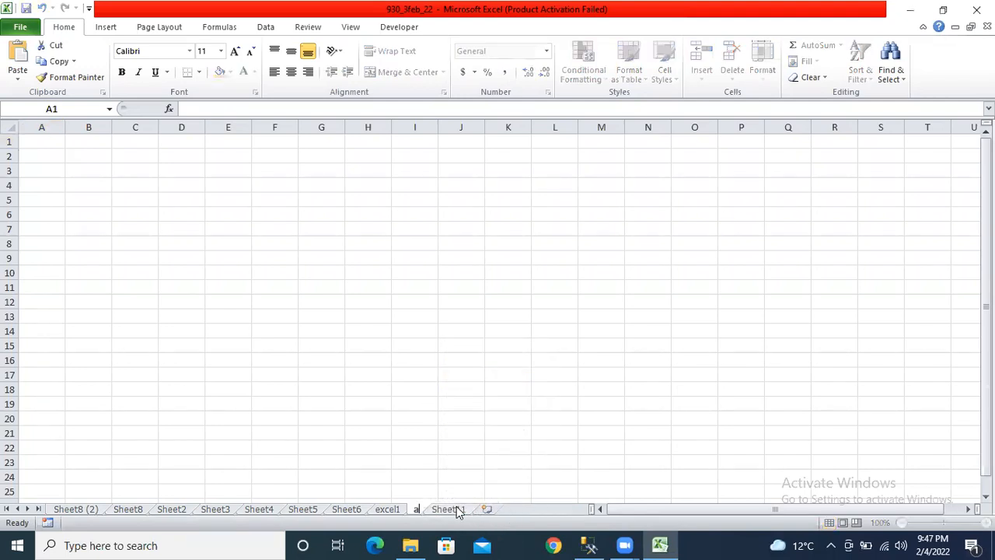
key(Return)
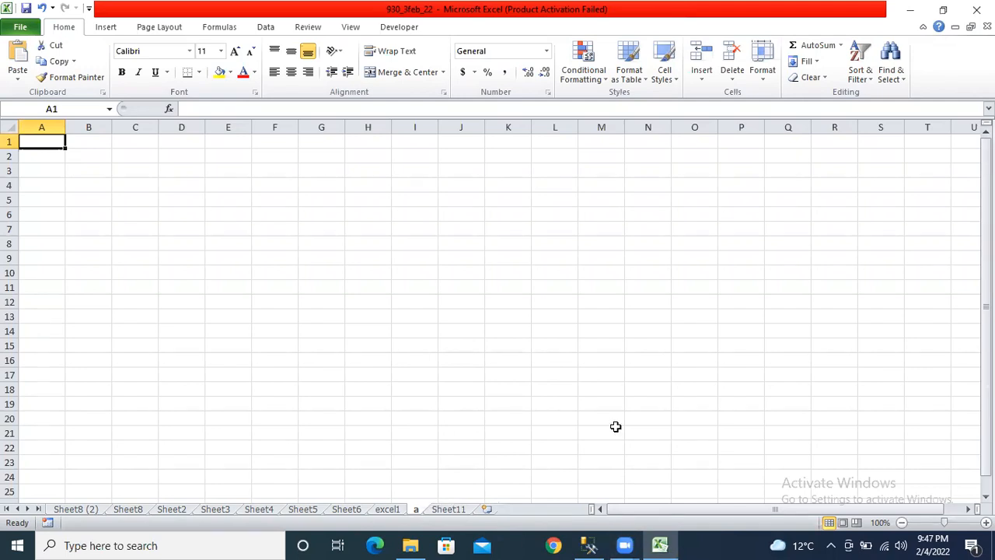
key(ctrl+n)
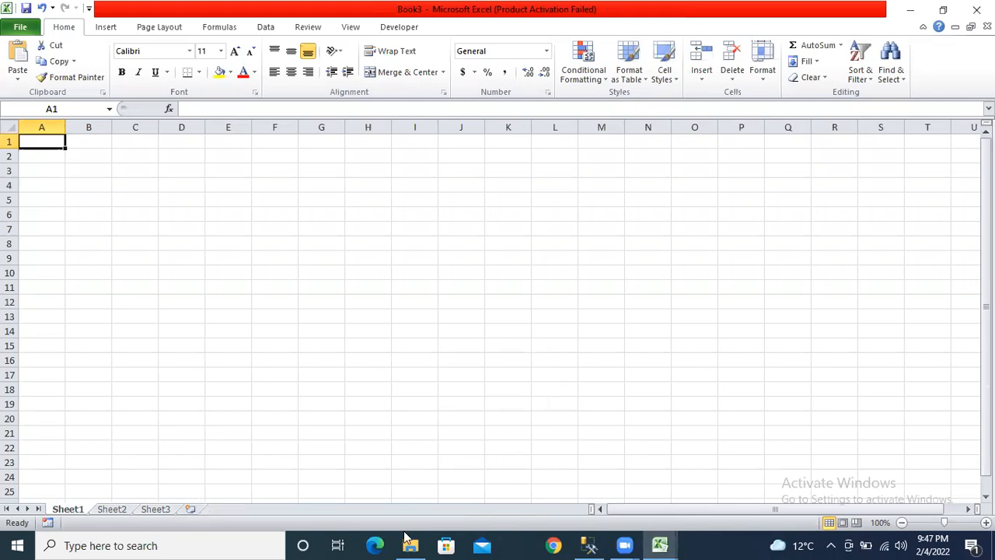
- Switch between the Book3 and 930_3feb_22 windows, ending on 930_3feb_22
click(659, 545)
click(593, 473)
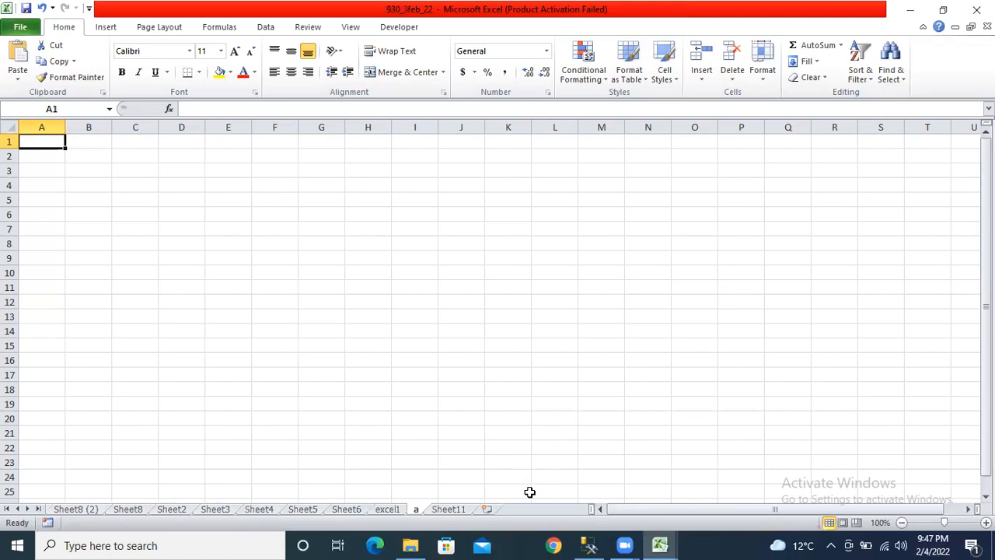
click(659, 544)
click(708, 495)
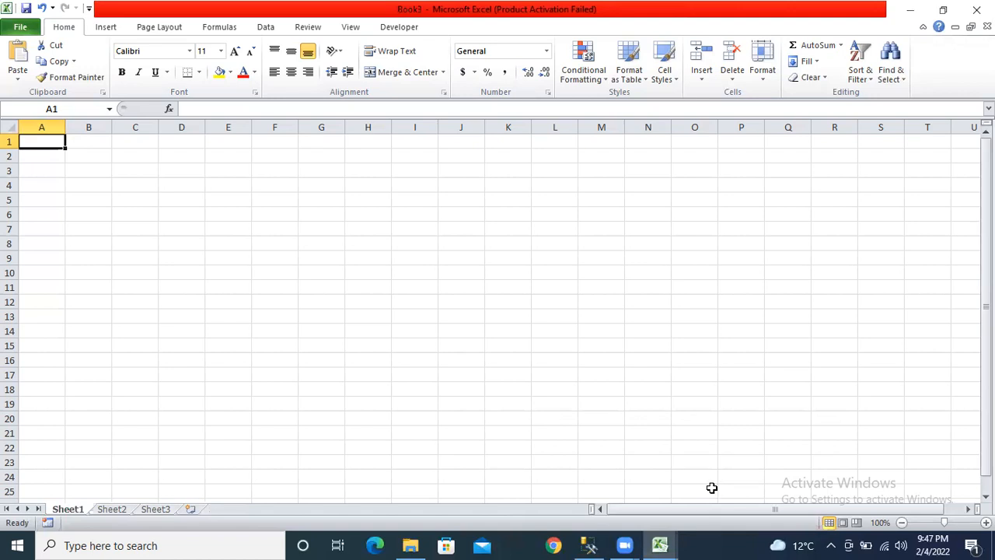
mouse_move(665, 544)
click(582, 486)
- Copy the sales data range A1:G14 on Sheet2
click(84, 509)
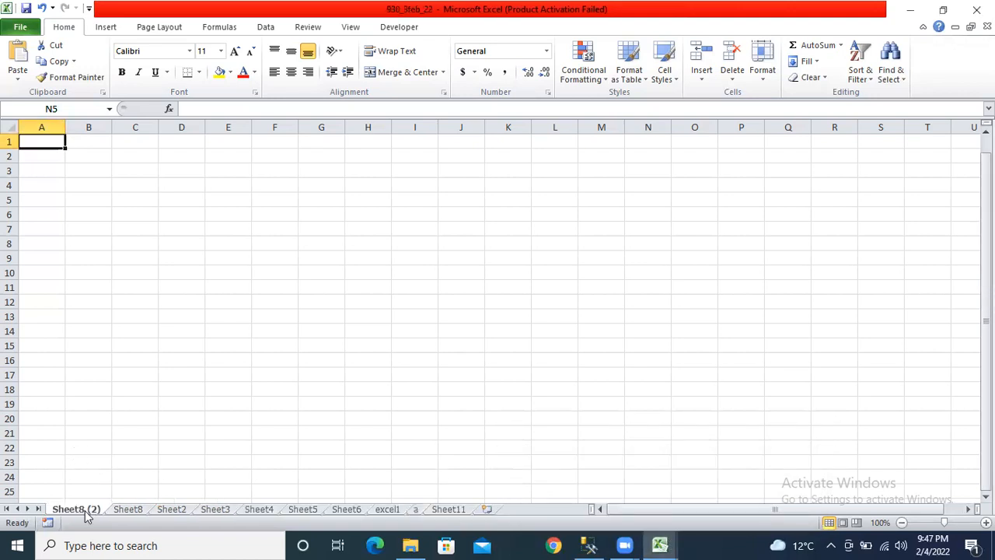
click(134, 509)
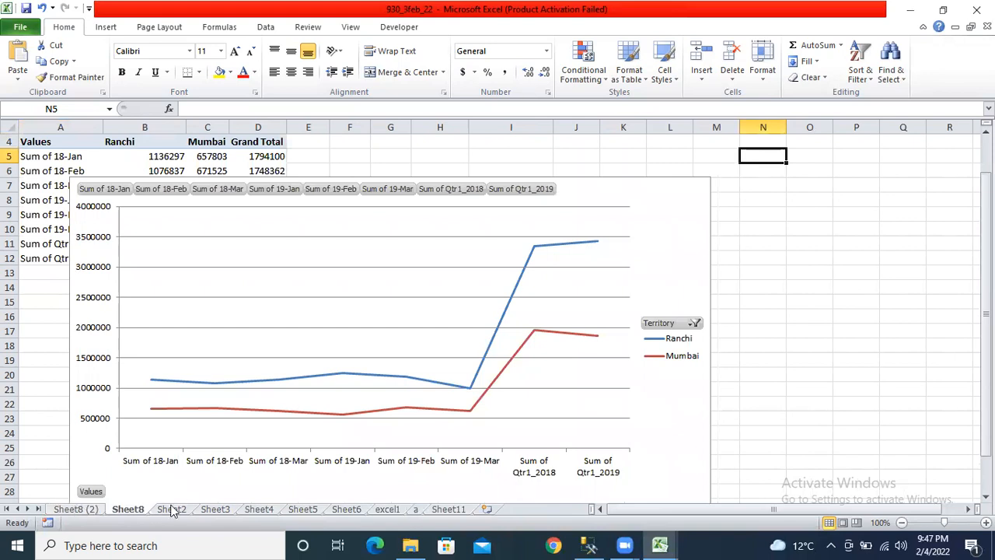
click(172, 509)
drag(49, 142, 358, 336)
key(ctrl+c)
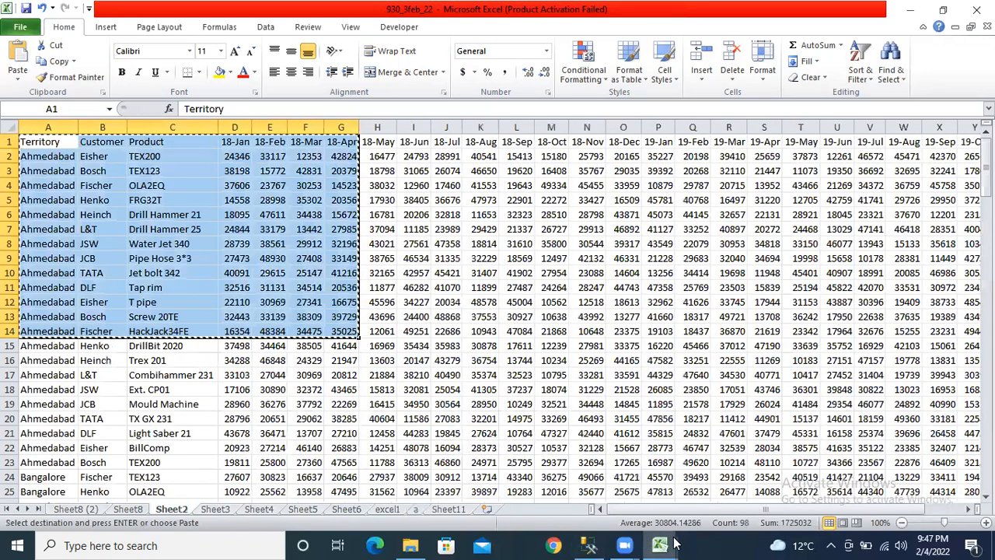
- View Book3's blank Sheet2, then return to 930_3feb_22
mouse_move(674, 544)
click(713, 488)
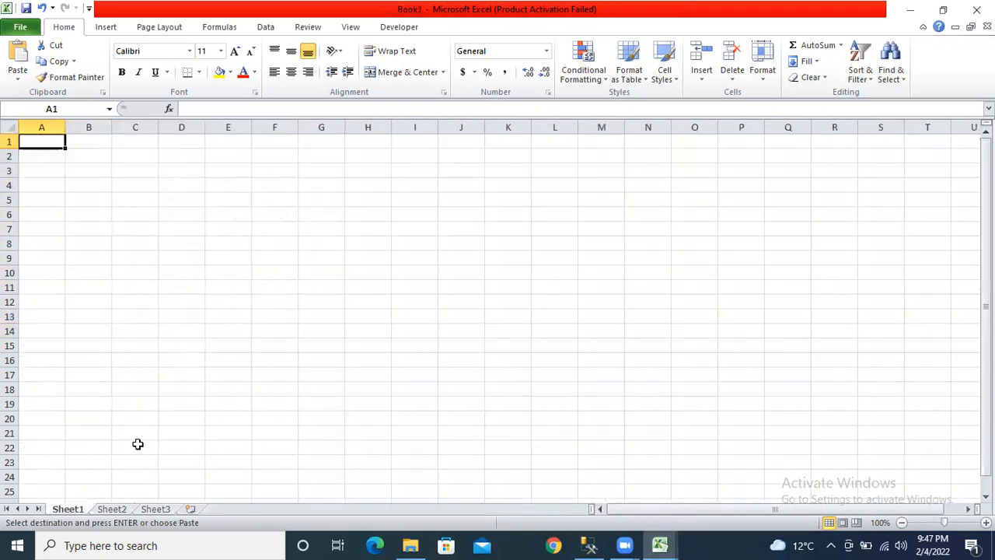
click(110, 510)
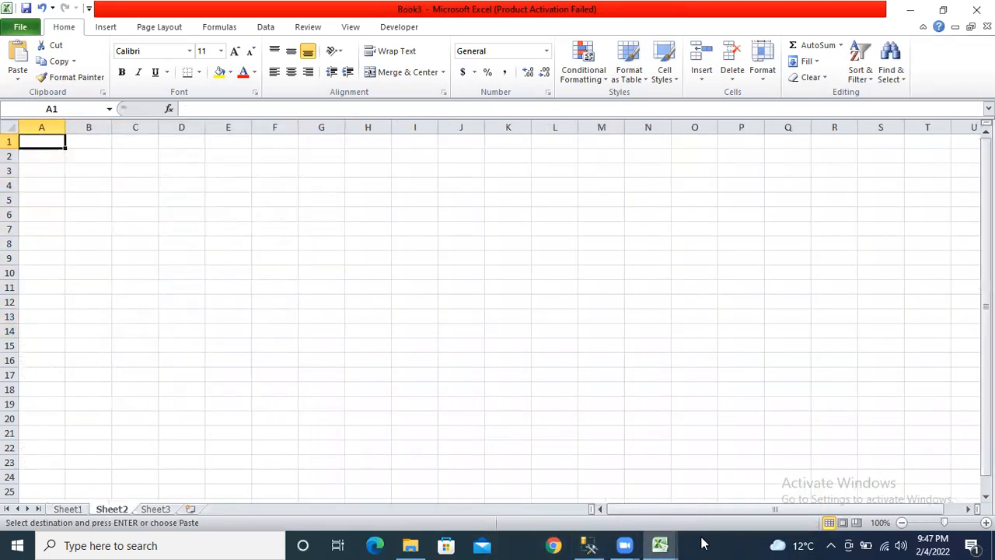
click(659, 544)
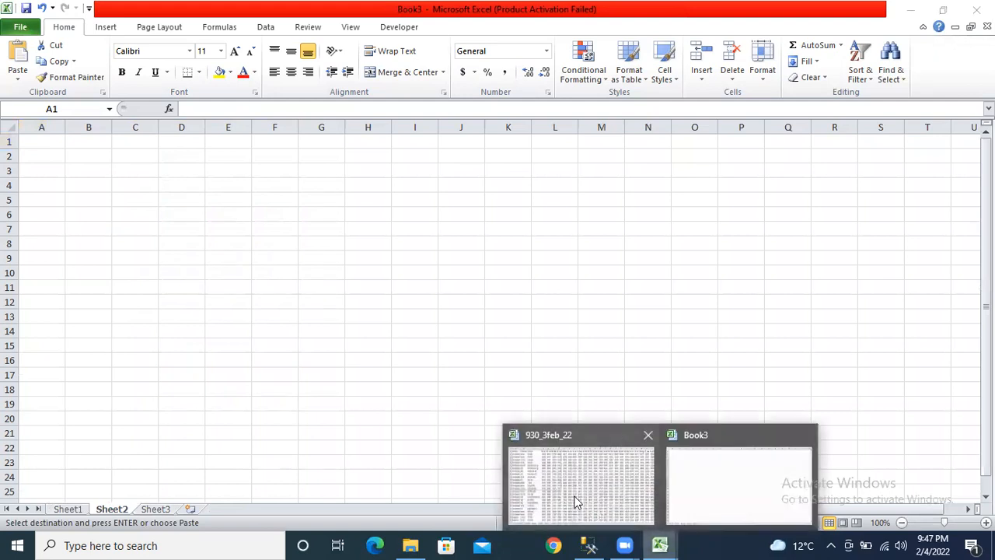
click(575, 501)
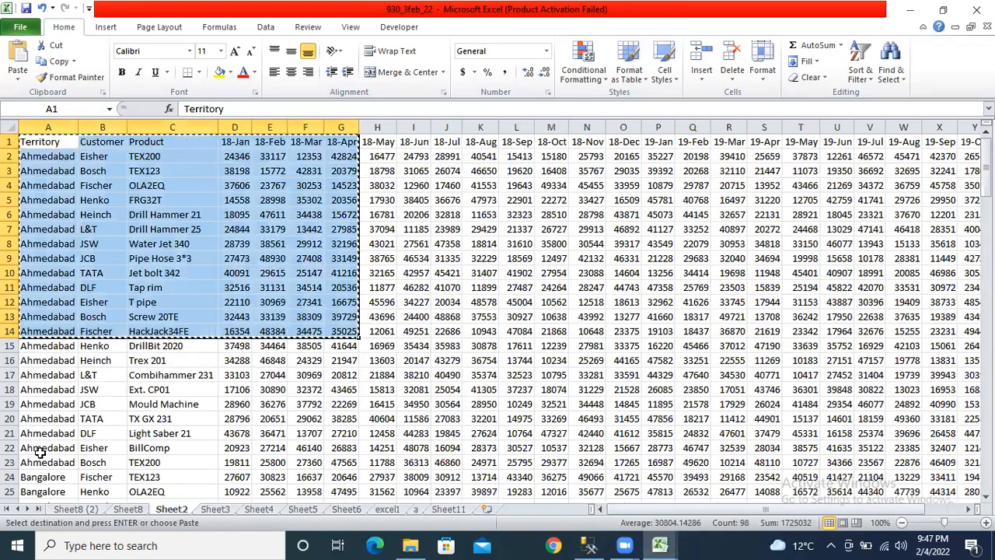
- Copy Sheet2 into Book3, placed before Book3's Sheet2
right_click(176, 519)
click(163, 509)
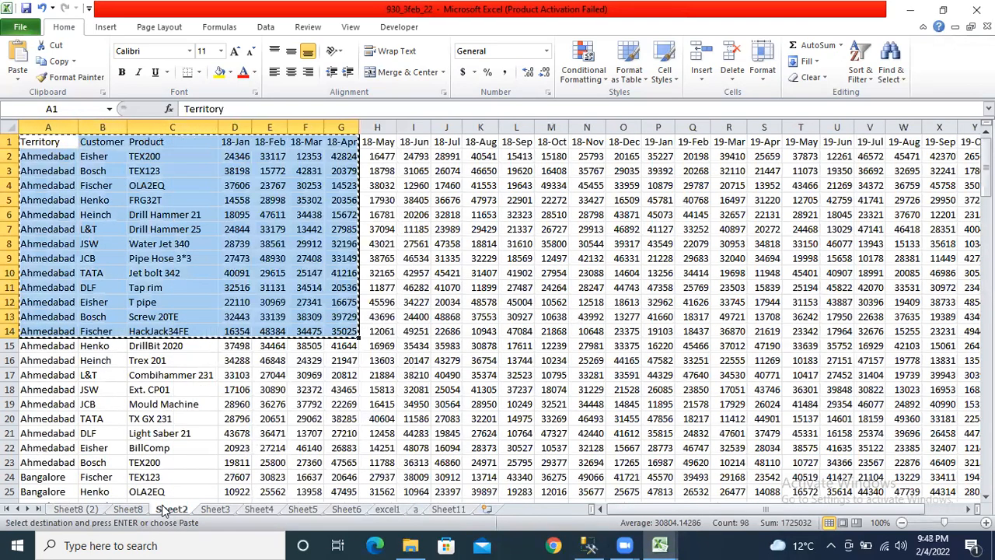
right_click(163, 509)
click(218, 394)
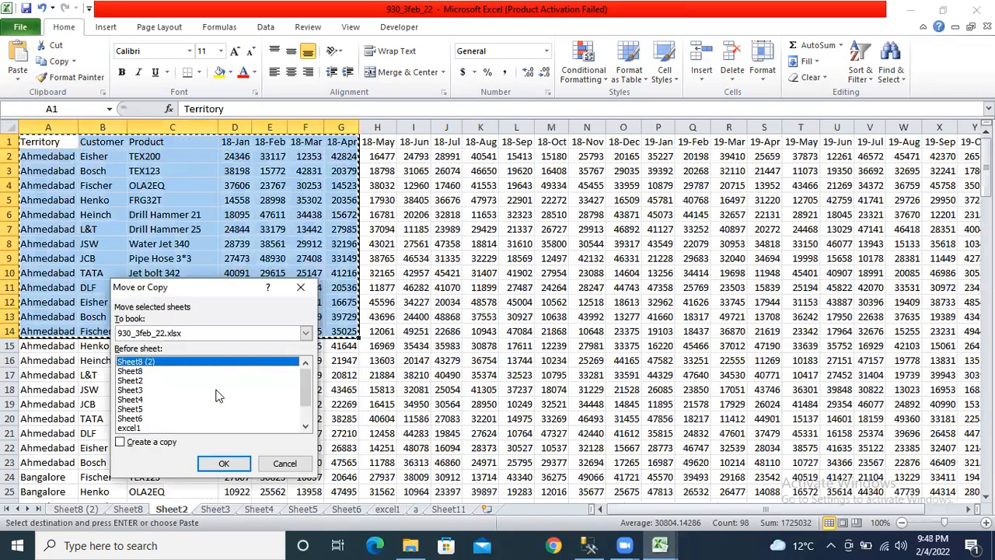
click(305, 333)
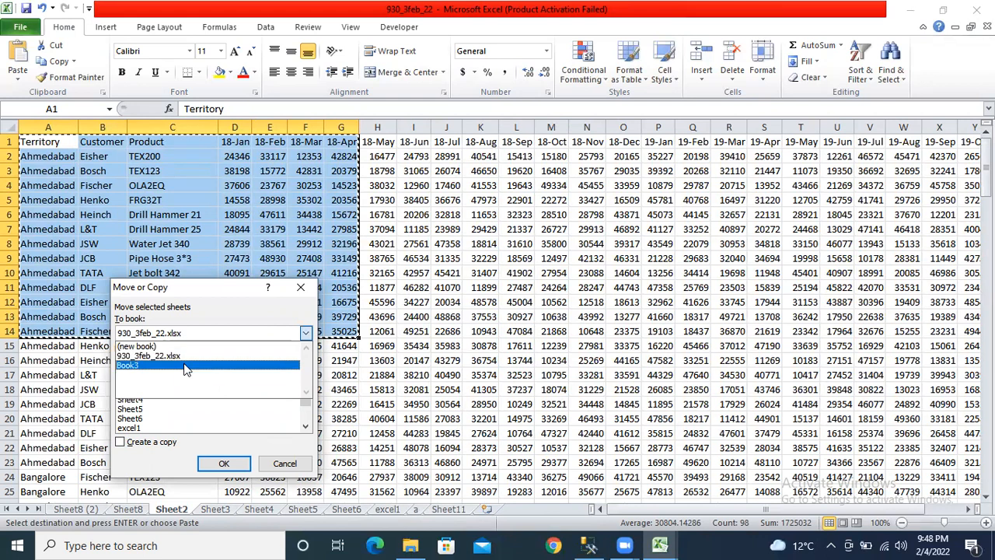
click(120, 441)
click(306, 333)
click(195, 370)
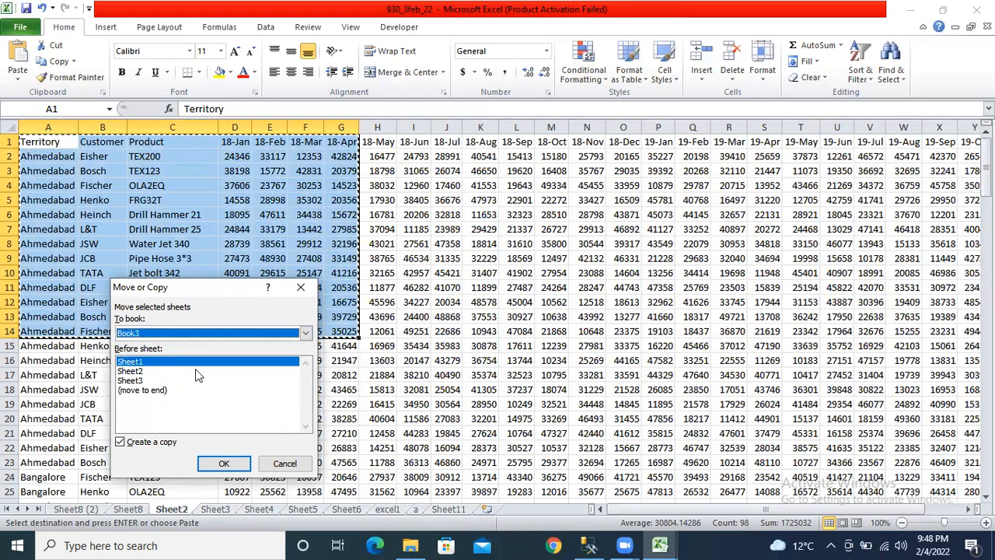
click(153, 372)
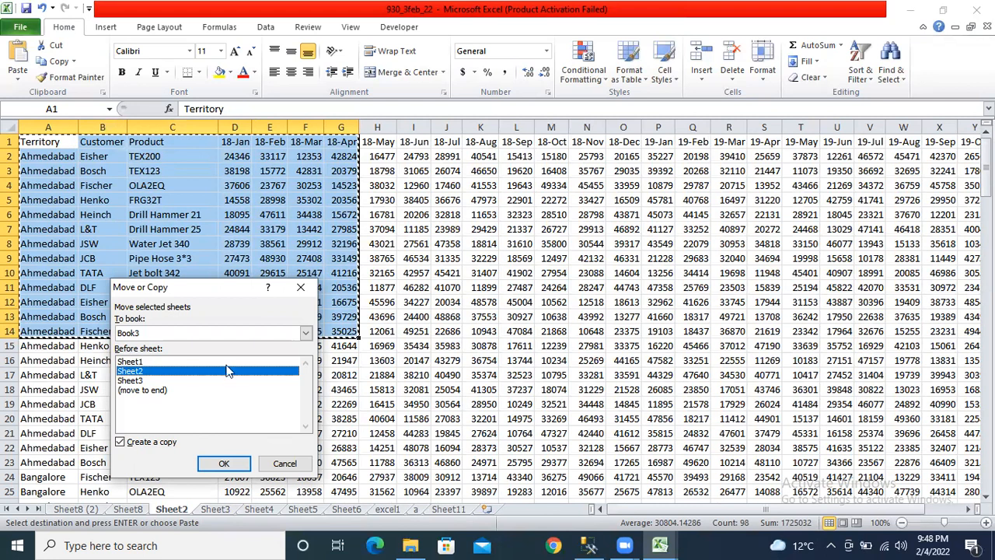
click(224, 464)
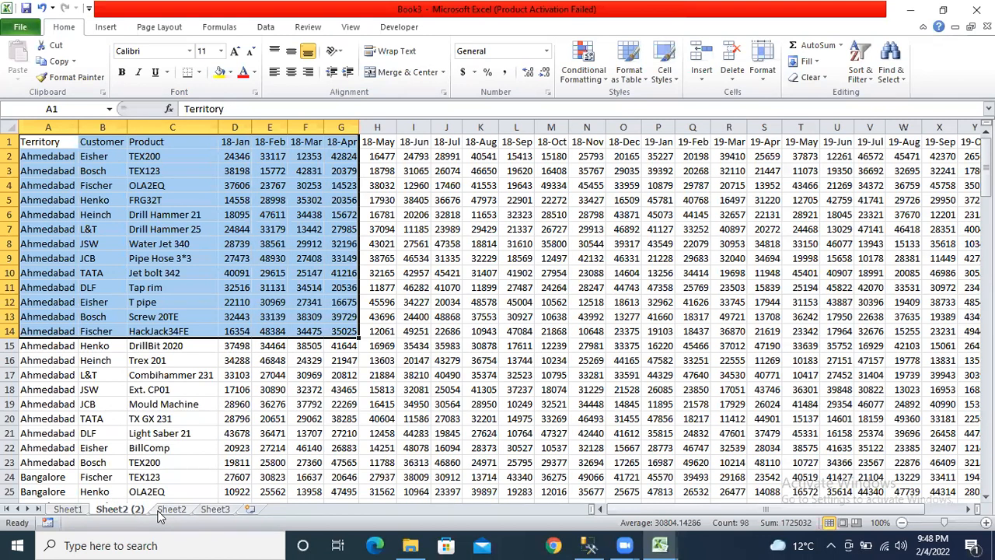
- Close Book3 without saving and clear the selection on Sheet2
click(292, 389)
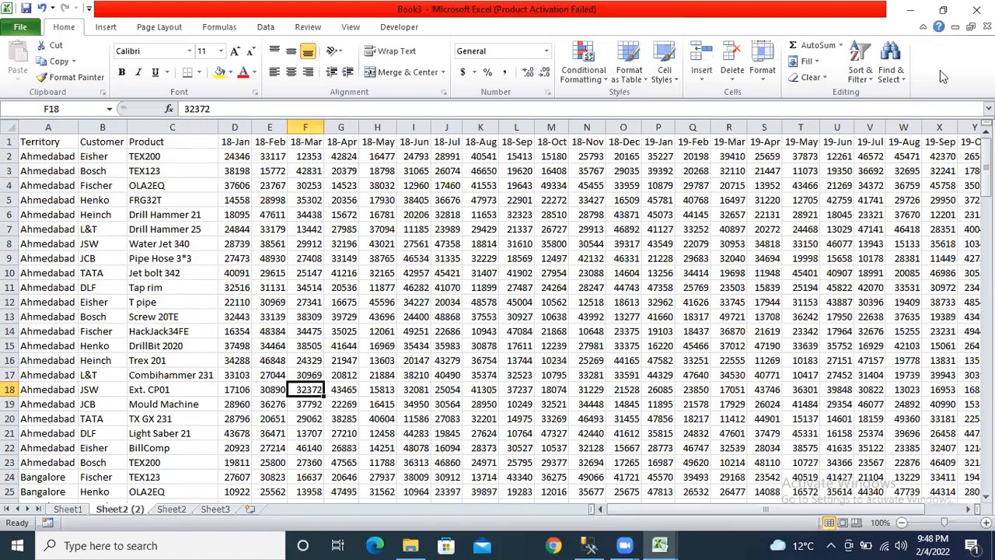
click(976, 9)
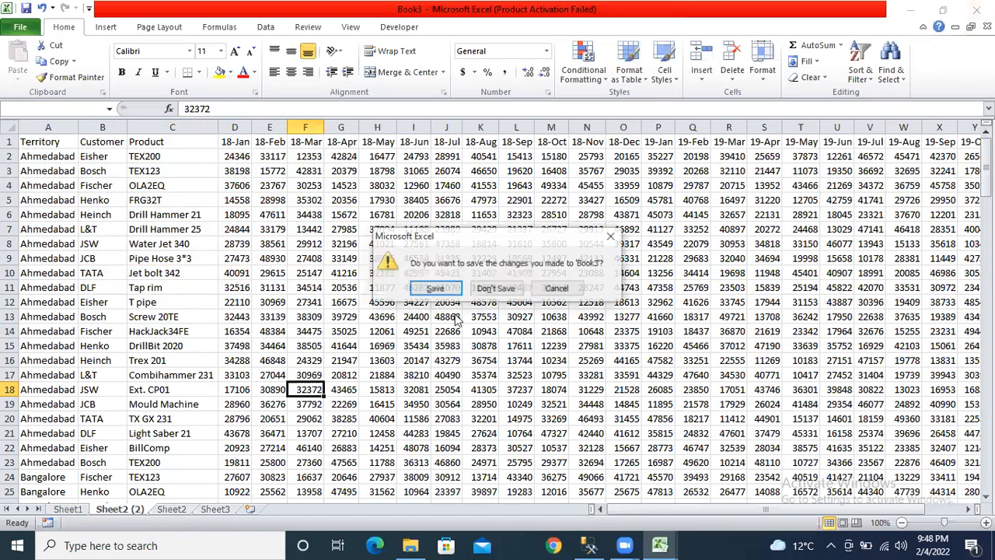
click(483, 289)
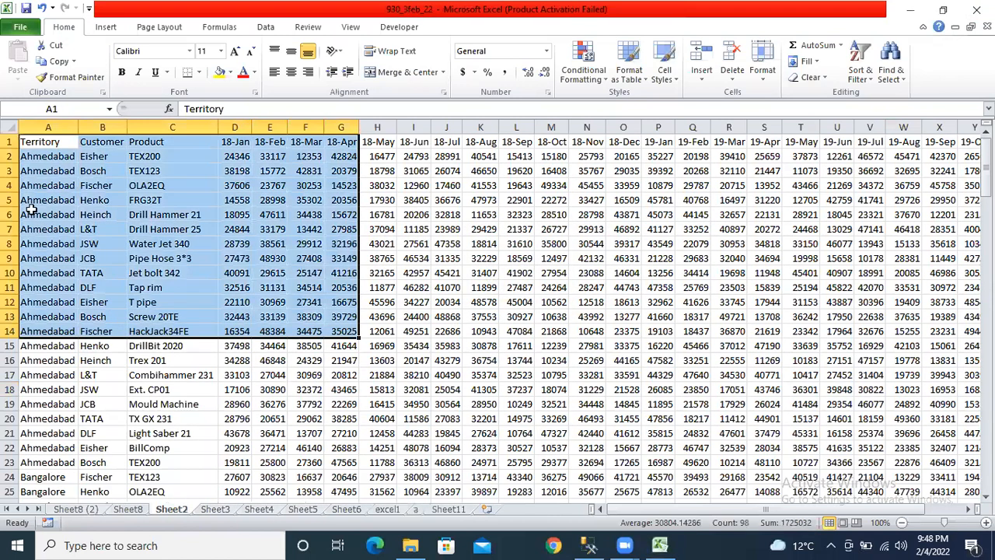
click(29, 212)
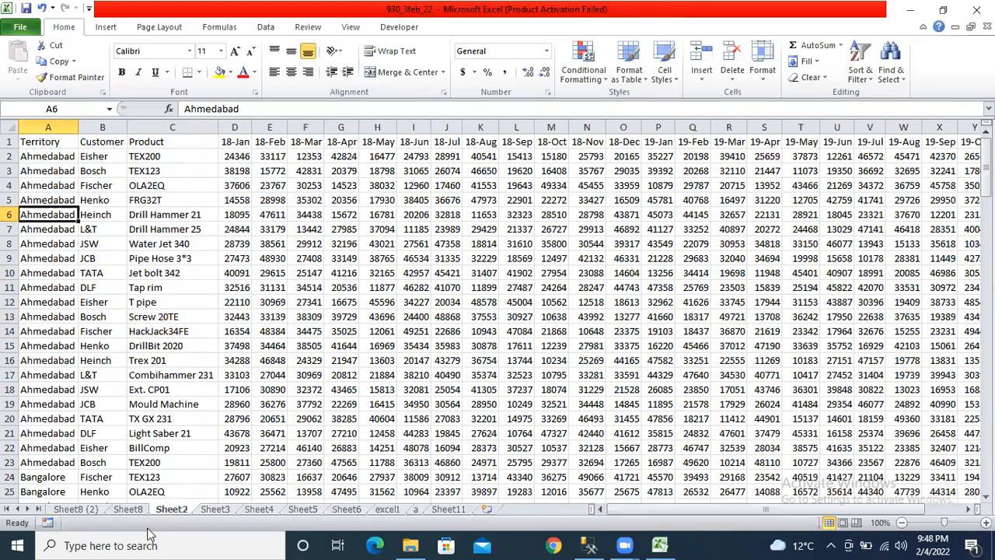
- Open Sheet2's Protect Sheet settings and close them without protecting
right_click(189, 508)
click(245, 426)
click(320, 314)
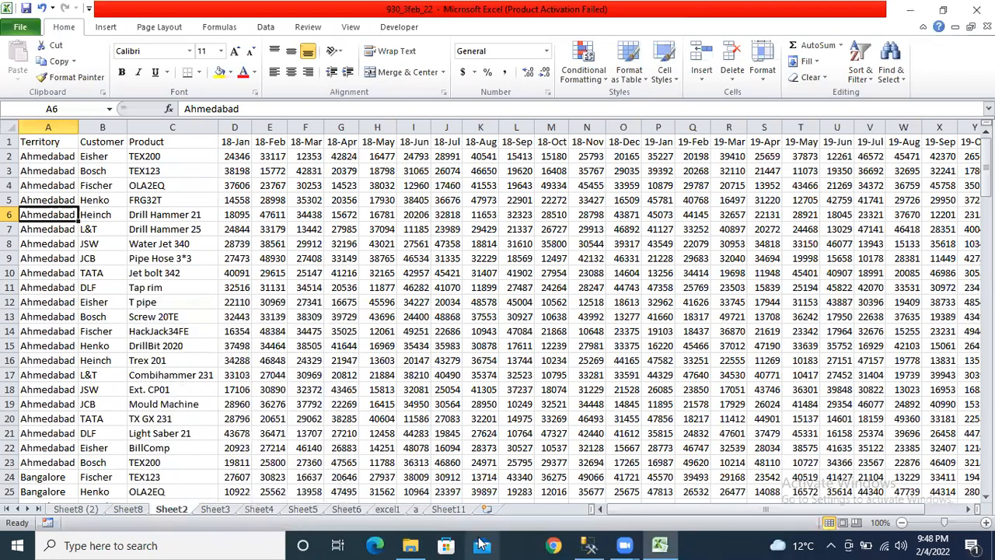
- Browse the sheets from Sheet11 back through Sheet2 and Sheet8 (2)
click(448, 509)
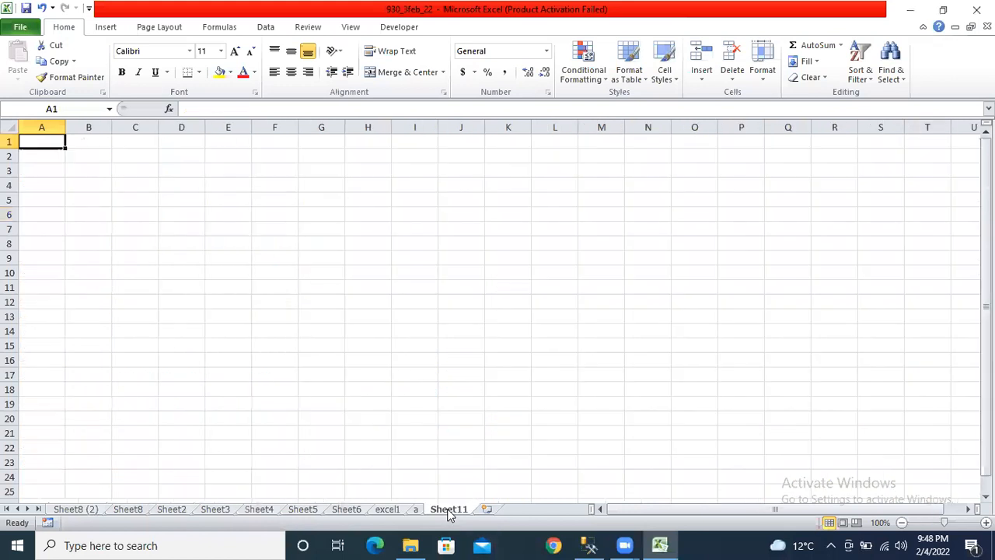
click(395, 509)
click(352, 509)
click(305, 509)
click(260, 509)
click(215, 509)
click(172, 509)
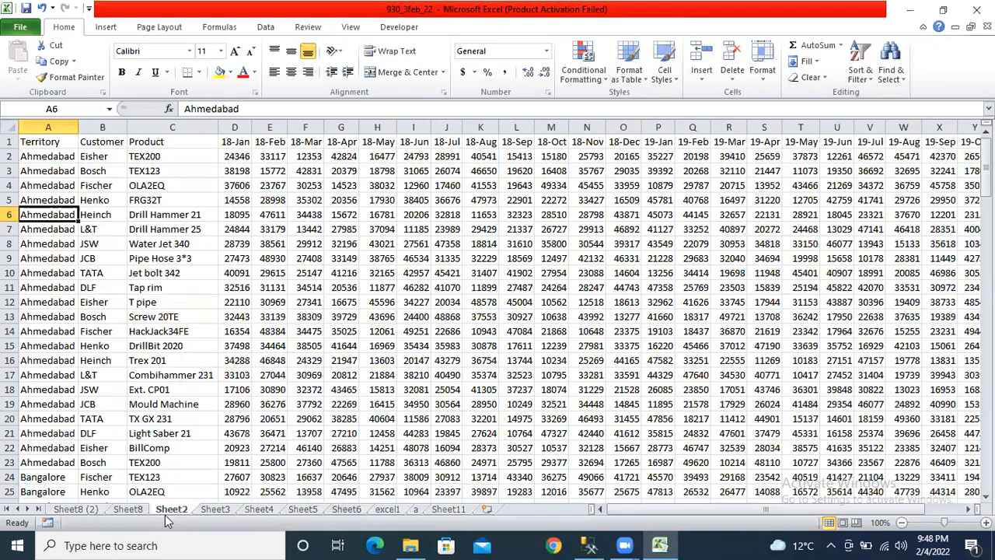
click(120, 500)
click(76, 509)
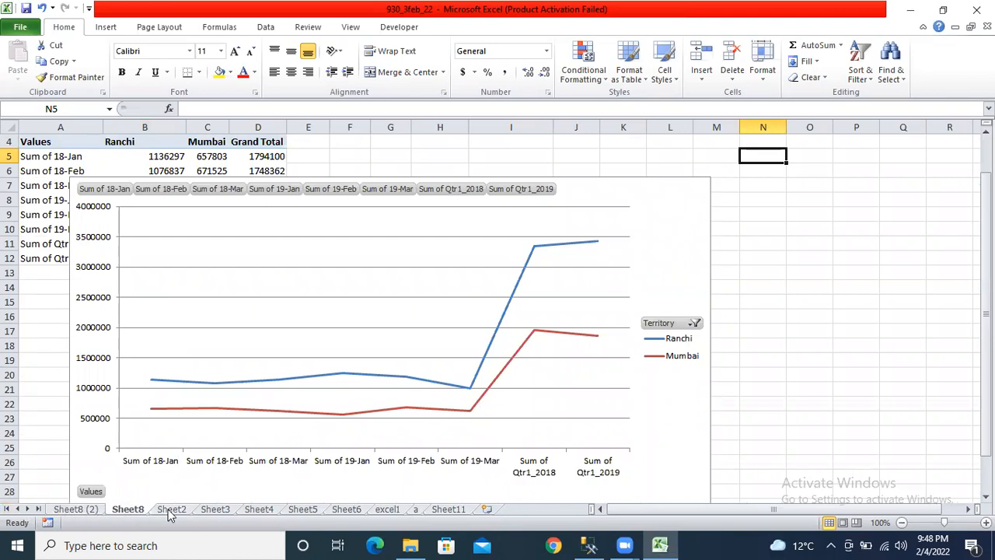
click(170, 510)
- On Sheet8, drag the pivot chart to the right of the pivot table
click(128, 509)
click(657, 174)
drag(657, 174, 808, 148)
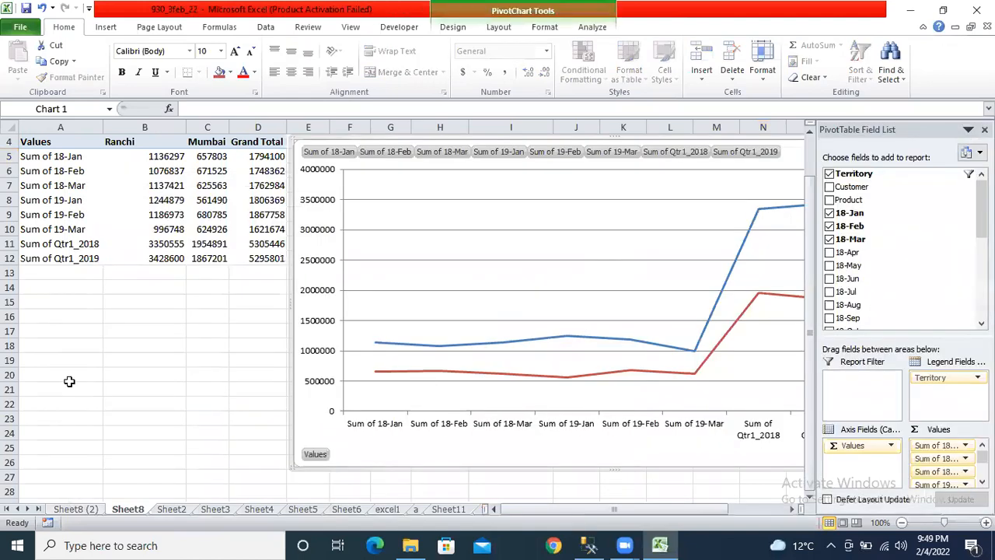
click(148, 334)
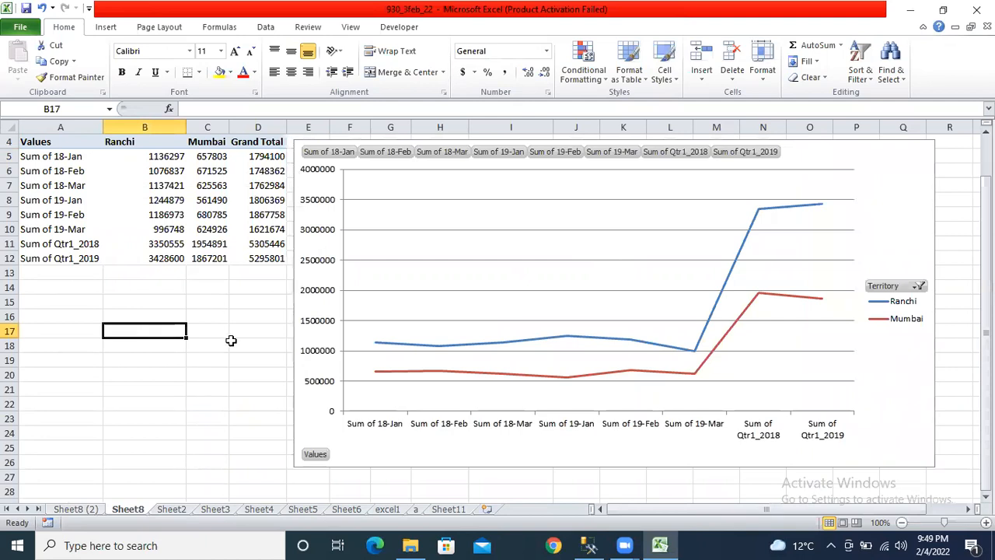
- Compare Sheet8 (2), Sheet8 and Sheet2, ending on Sheet2
click(93, 511)
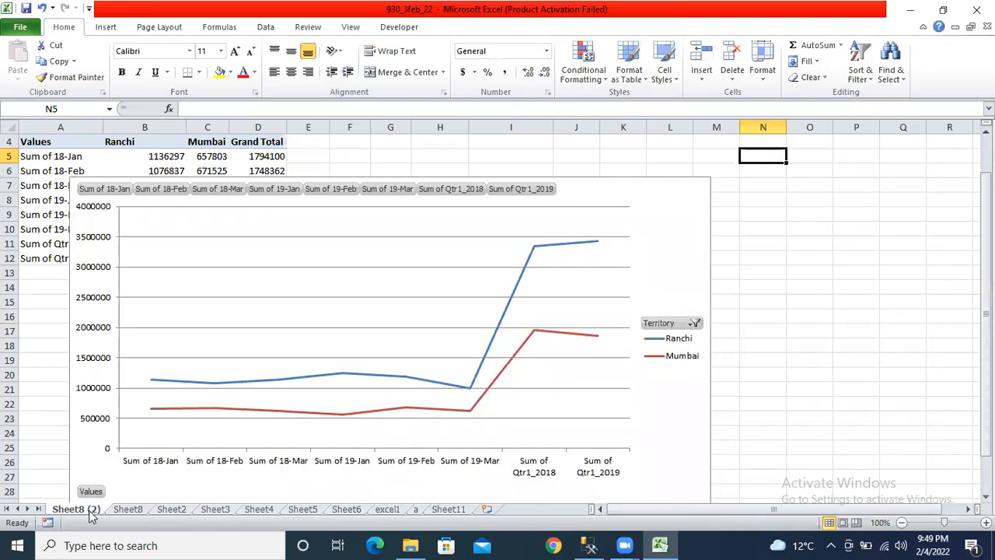
click(127, 509)
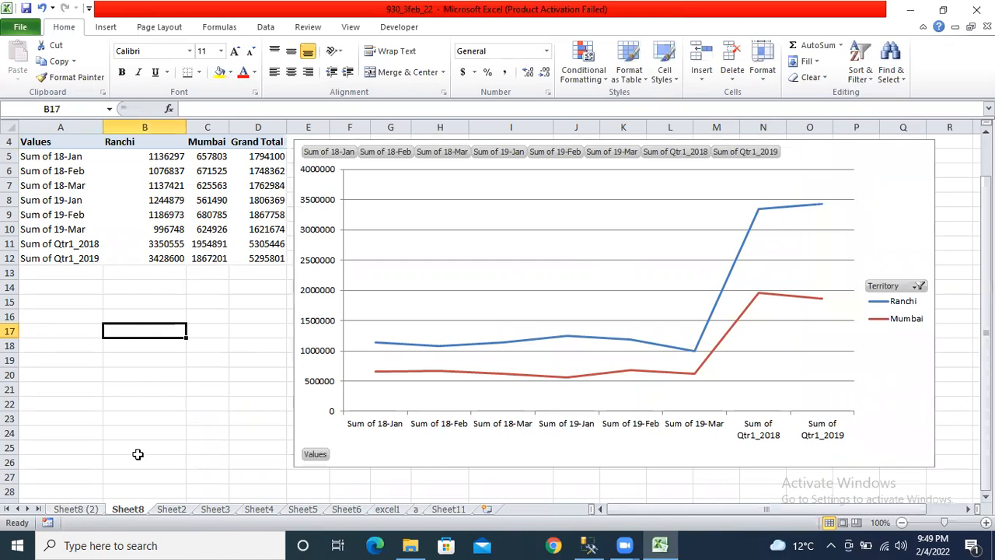
click(139, 460)
click(172, 513)
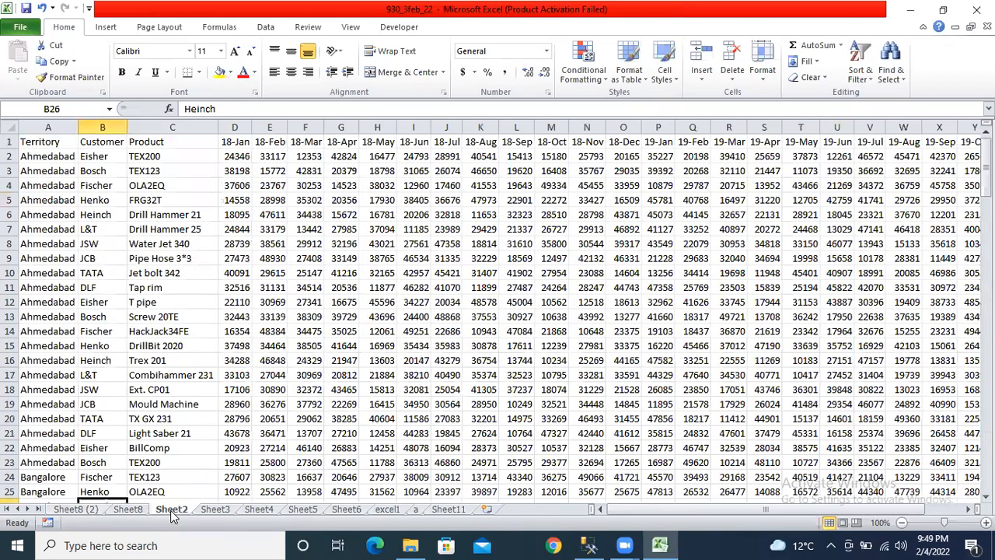
click(119, 509)
click(89, 510)
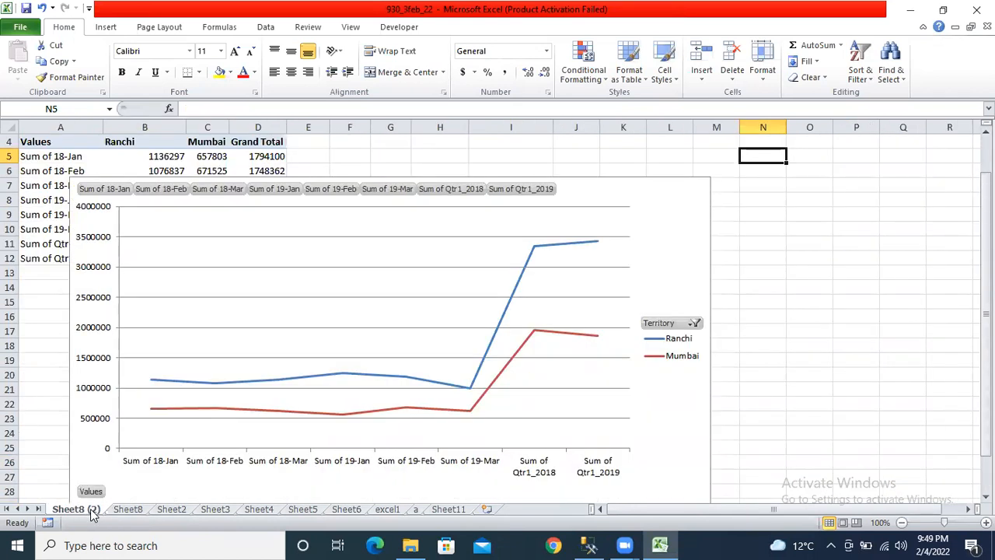
click(173, 510)
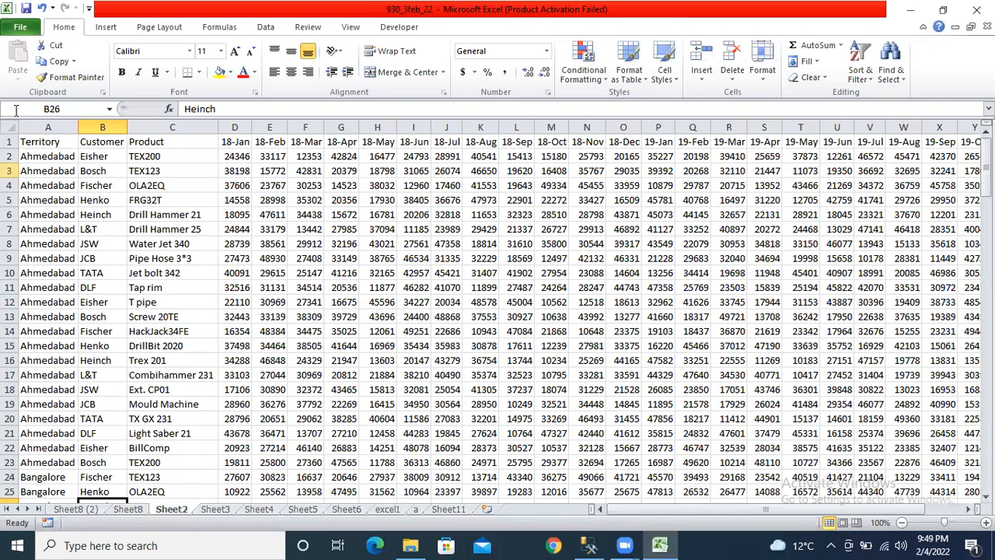
- Open Sheet2's Protect Sheet dialog, close it unapplied, then switch to Sheet3
right_click(178, 509)
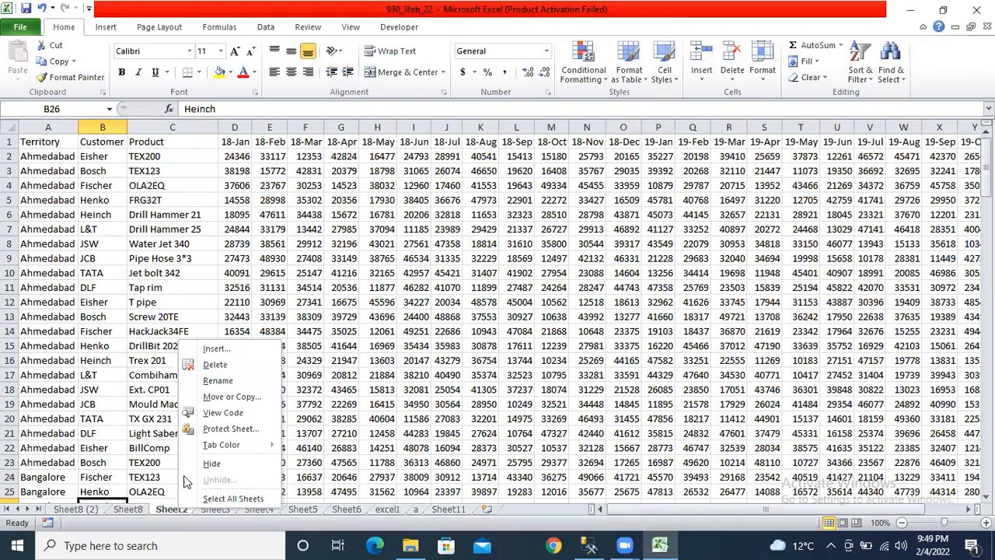
click(232, 428)
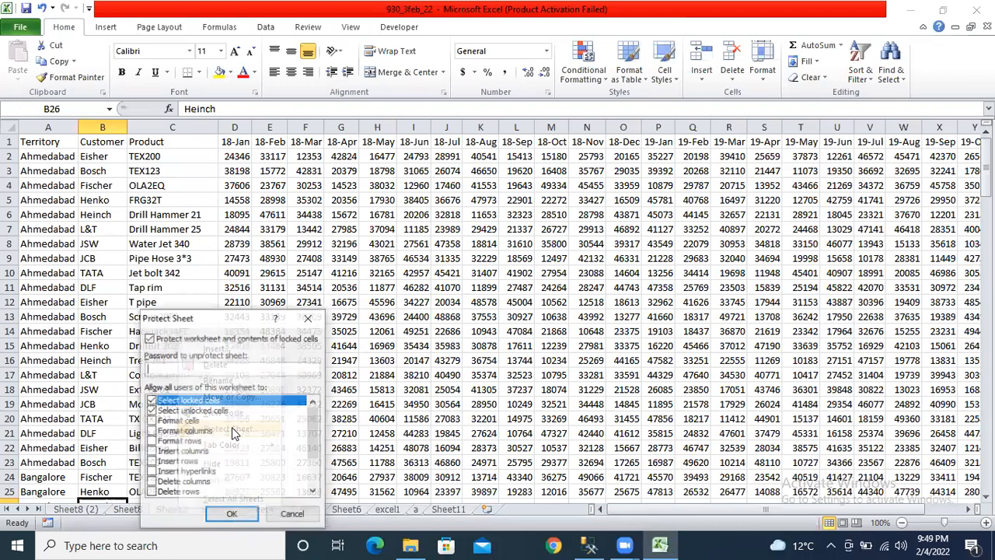
click(309, 317)
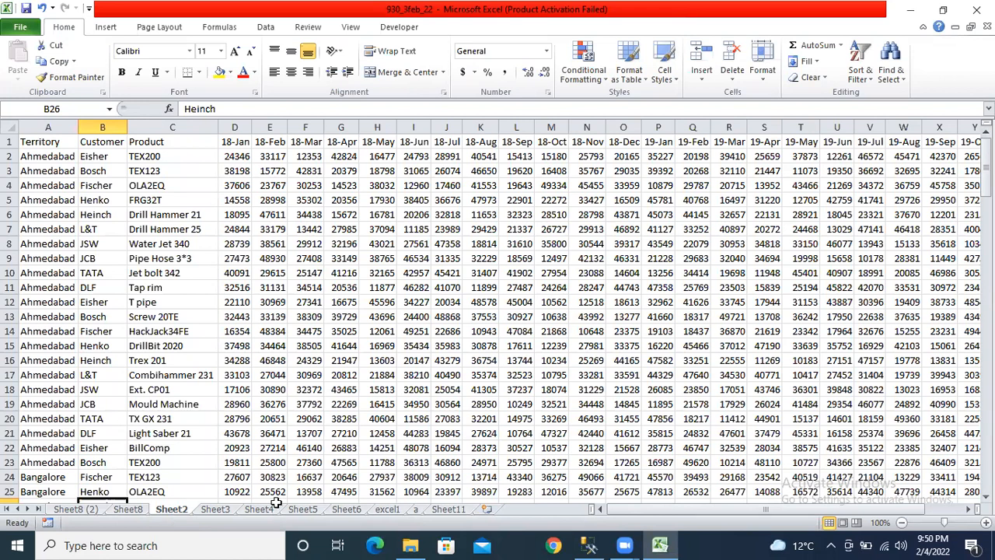
click(216, 509)
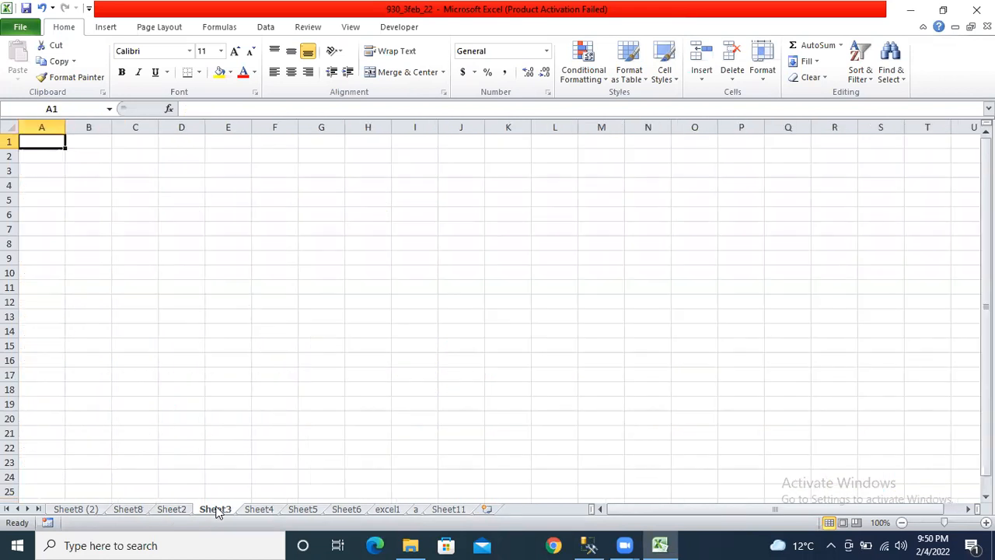
click(176, 509)
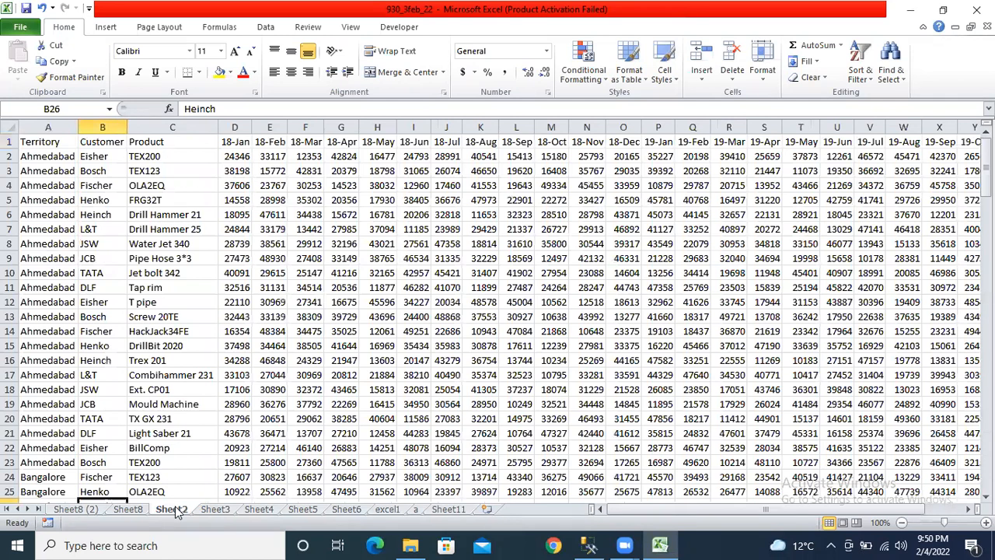
right_click(176, 510)
click(232, 404)
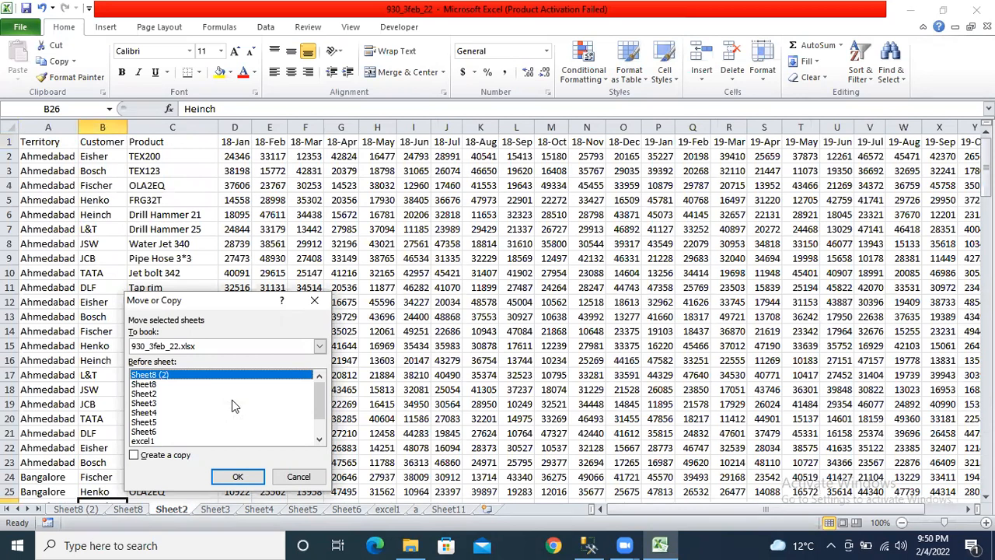
click(154, 422)
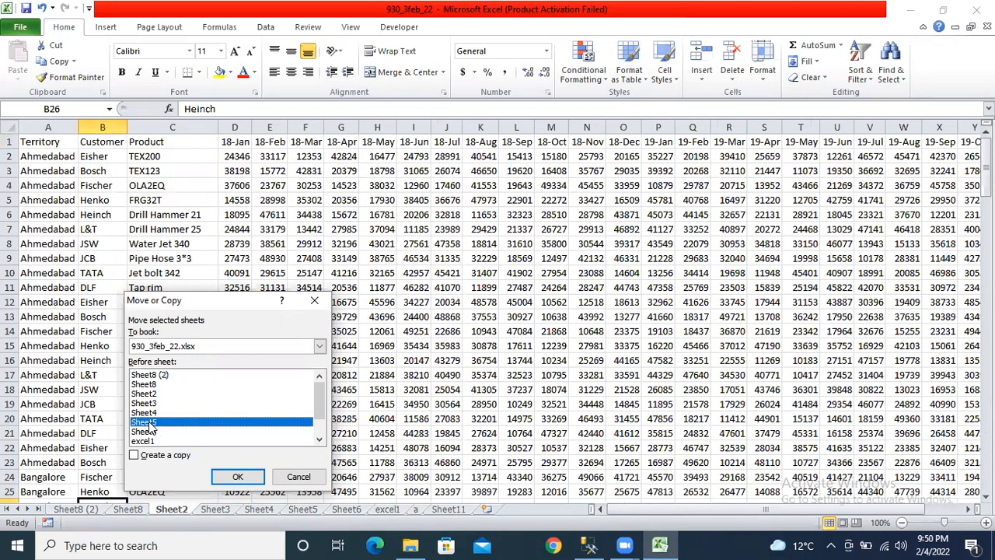
click(226, 479)
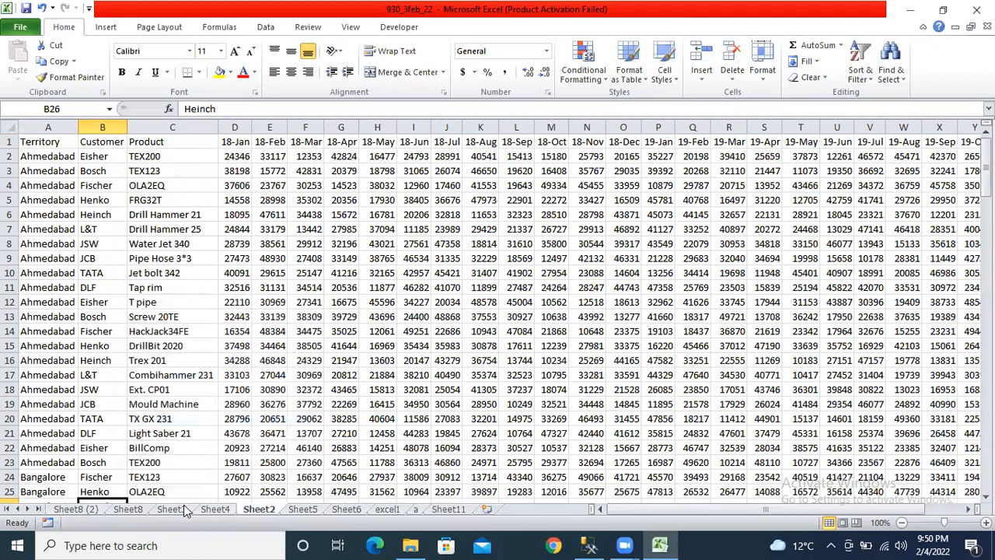
right_click(269, 516)
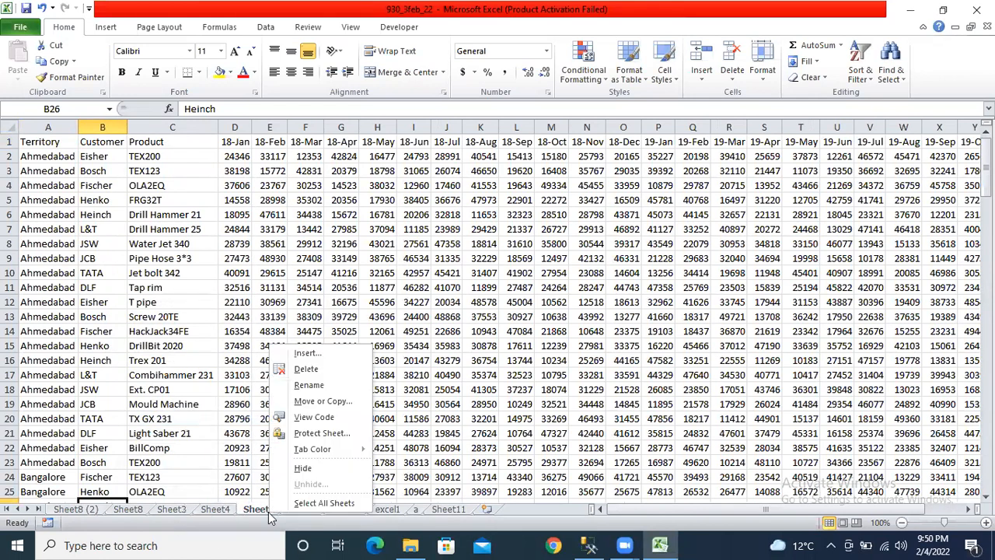
click(326, 407)
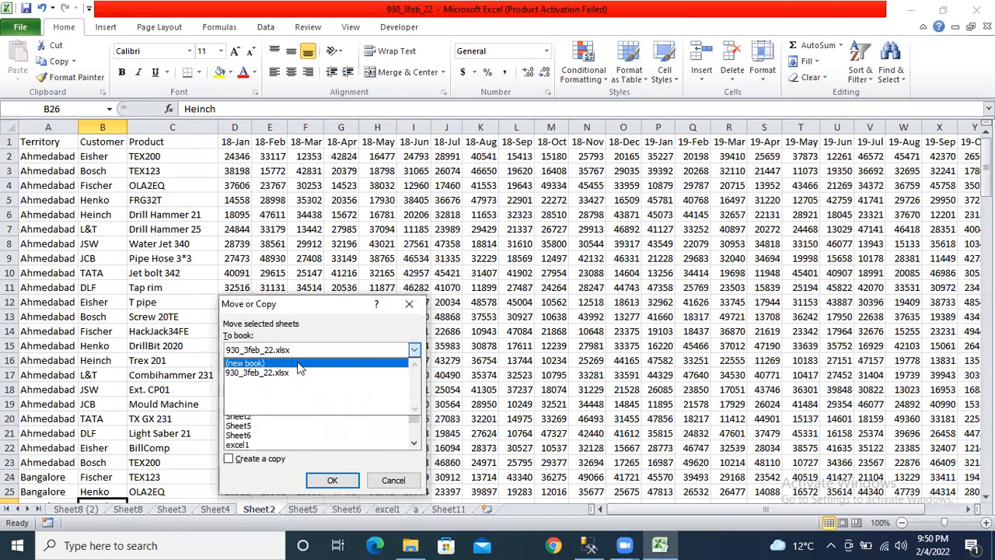
click(299, 365)
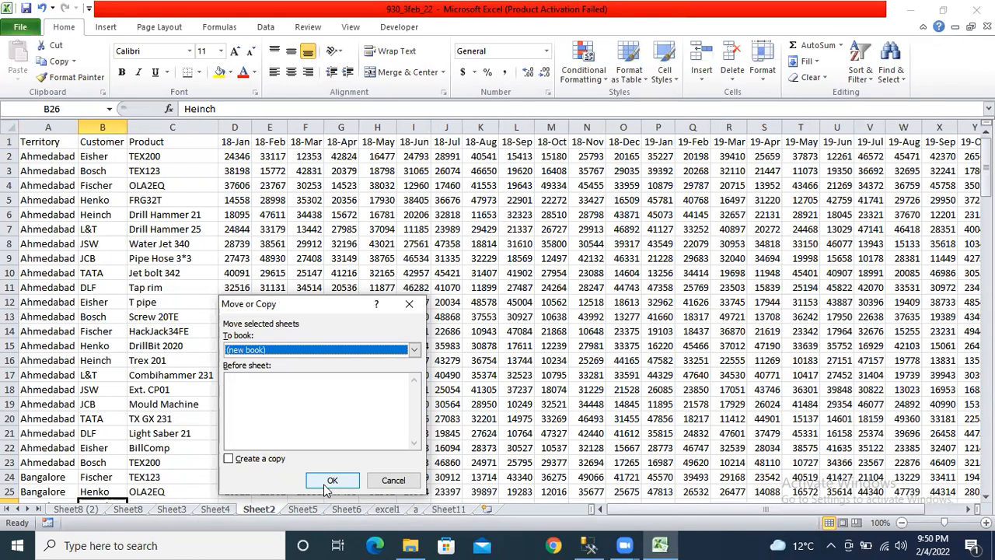
click(410, 302)
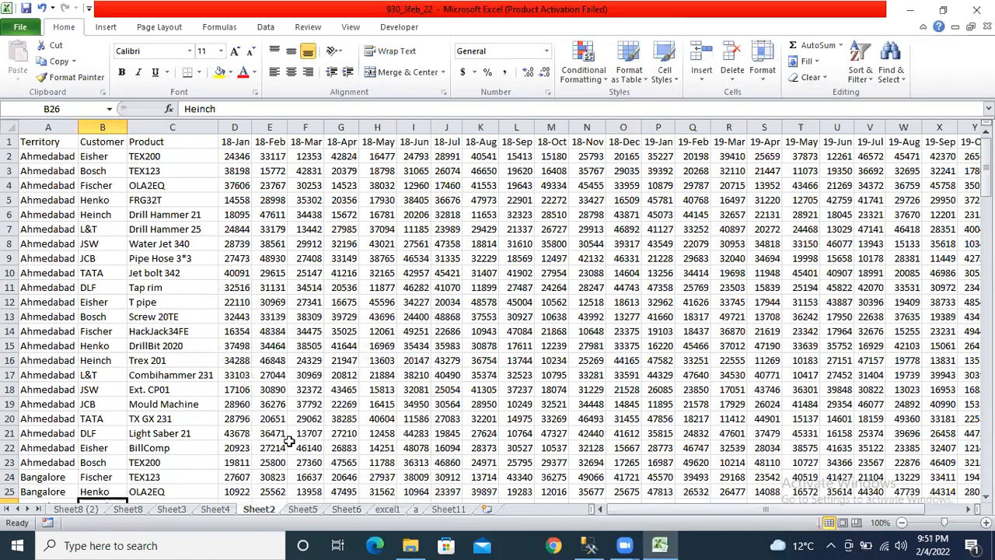
click(216, 510)
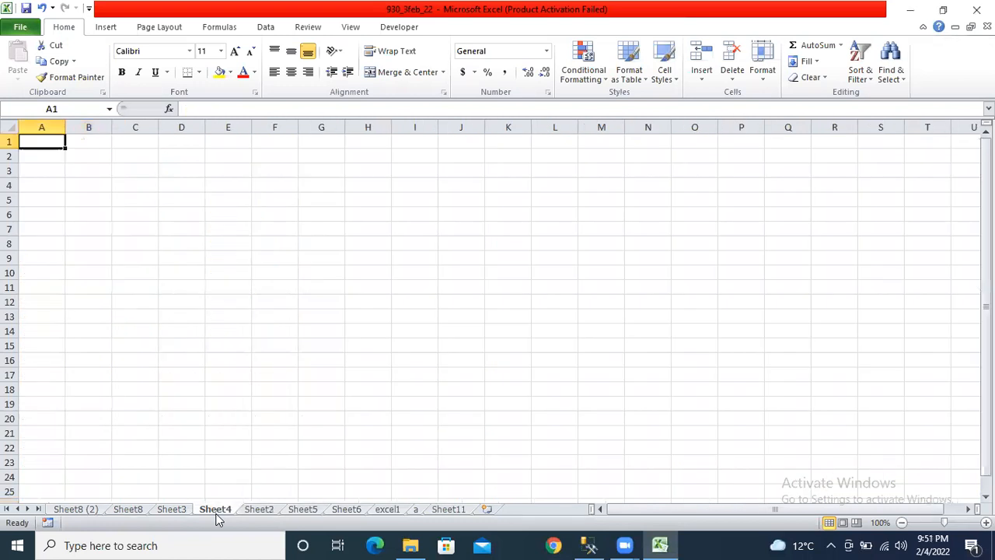
click(259, 509)
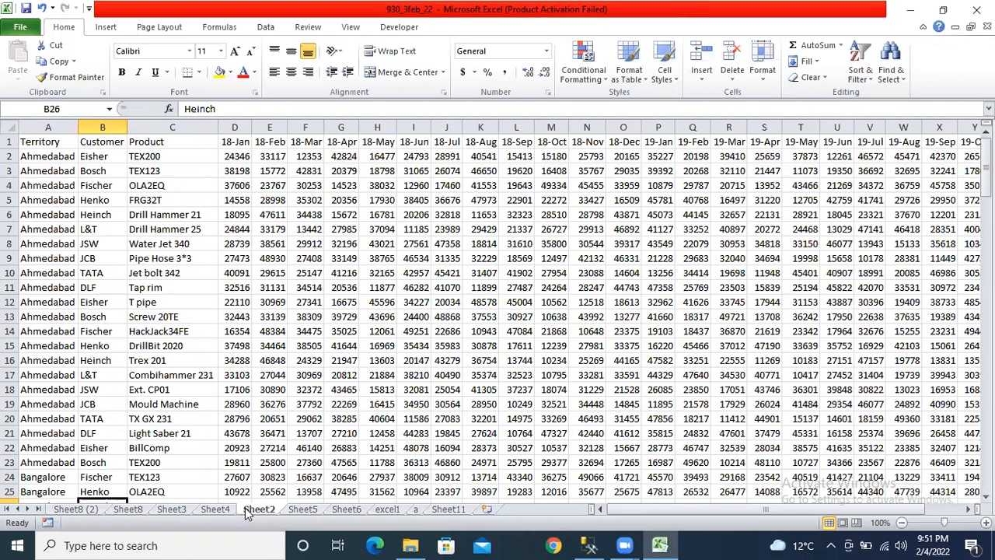
- Move Sheet2 to (new book), accept the large-operation warning, and return to 930_3feb_22
right_click(245, 508)
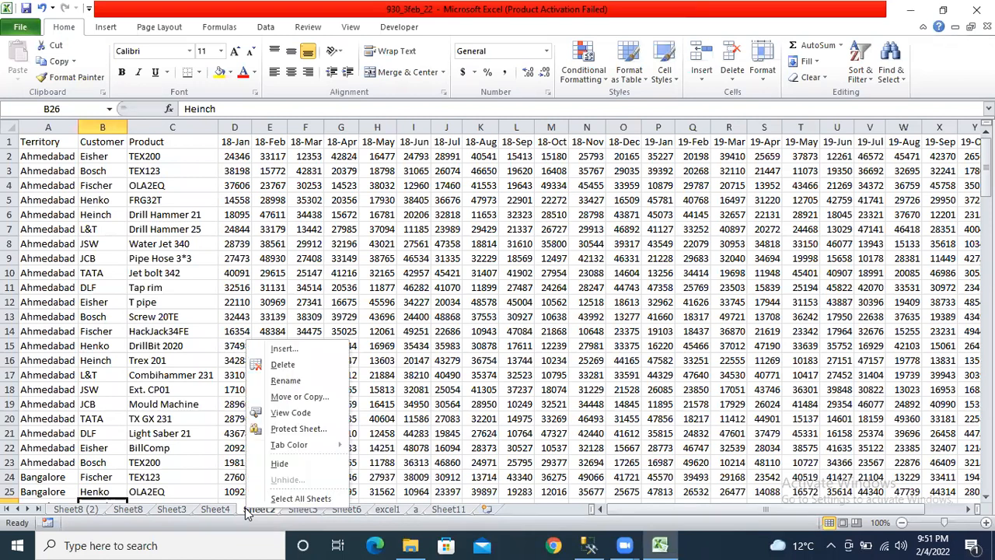
click(305, 398)
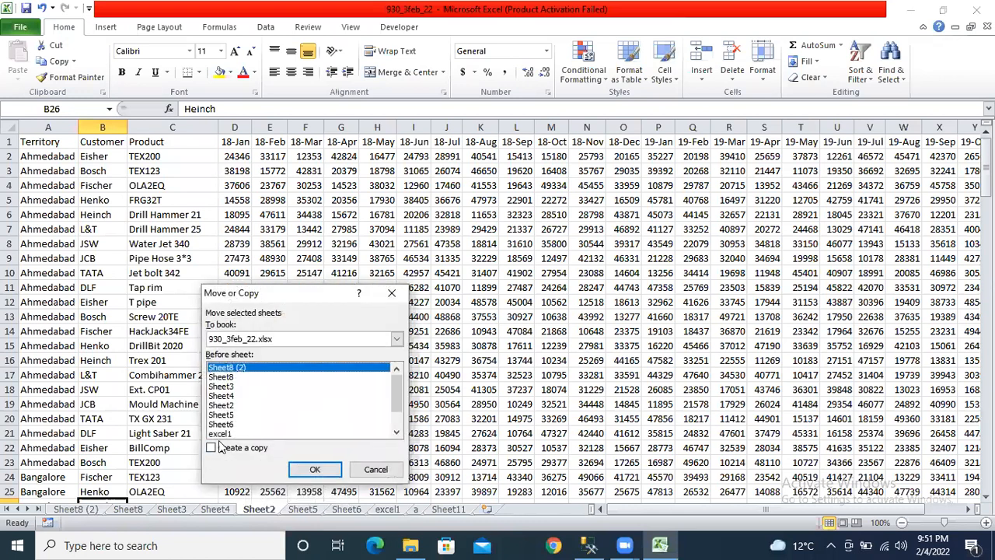
click(396, 339)
click(284, 356)
click(305, 468)
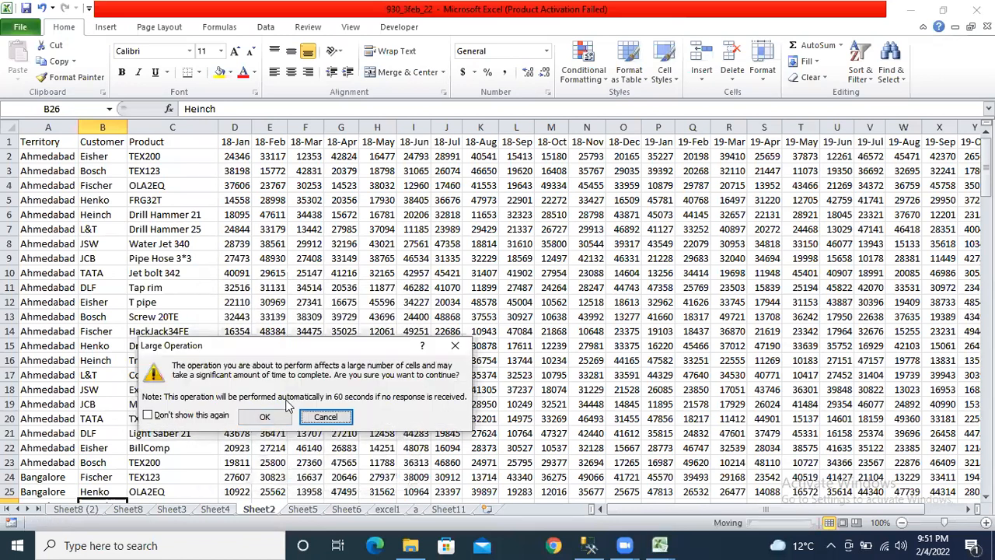
click(265, 416)
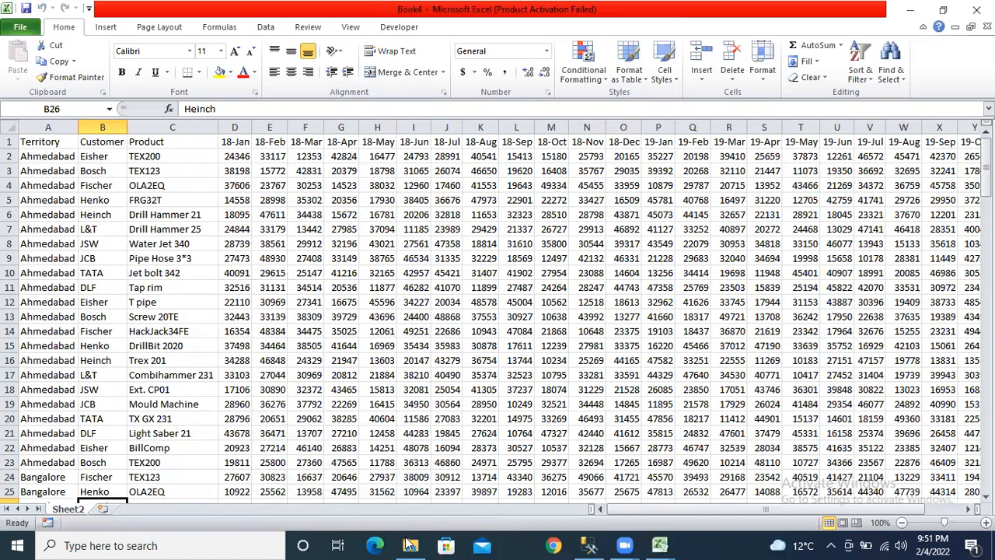
mouse_move(659, 545)
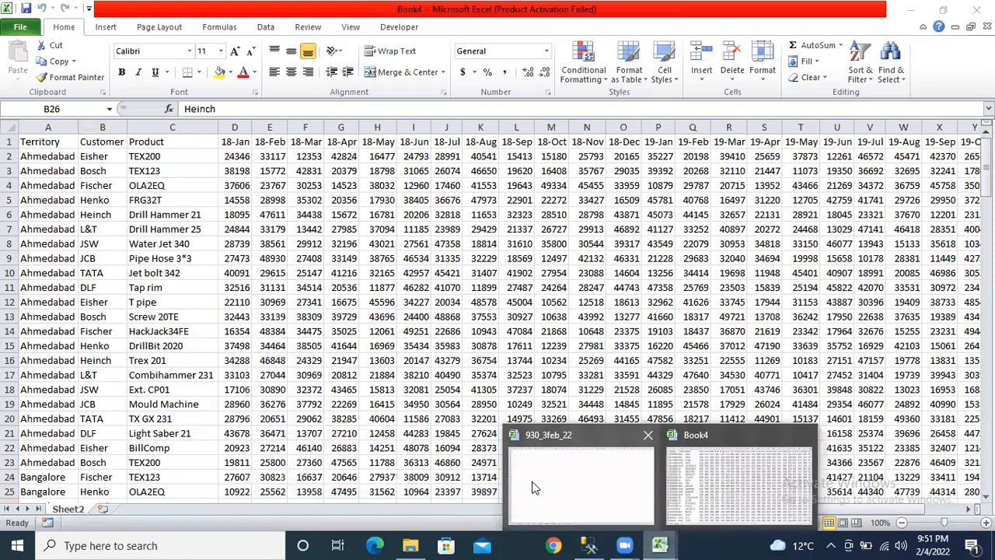
click(536, 487)
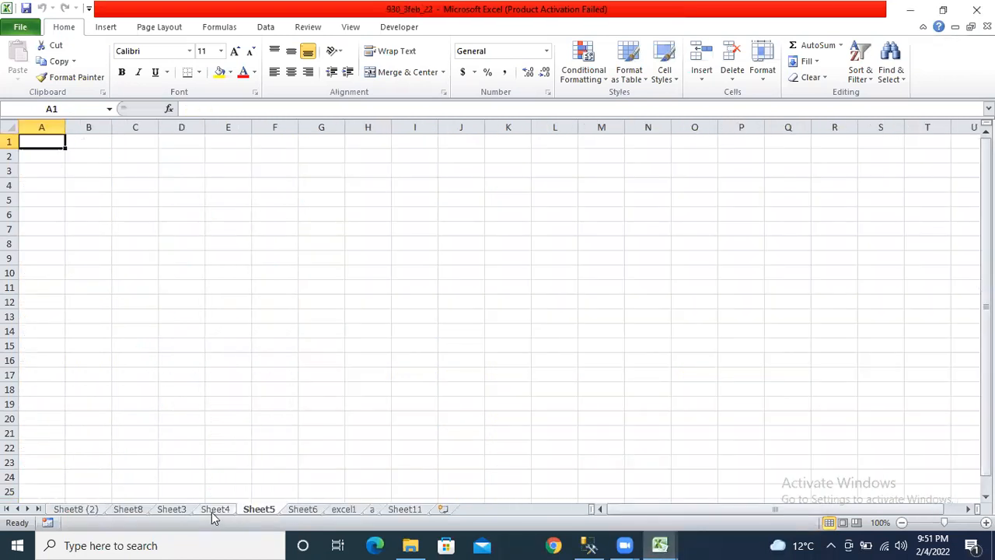
- Copy Sheet8 (2) to the end of Book4, check Book4, then return to 930_3feb_22
right_click(212, 511)
click(88, 510)
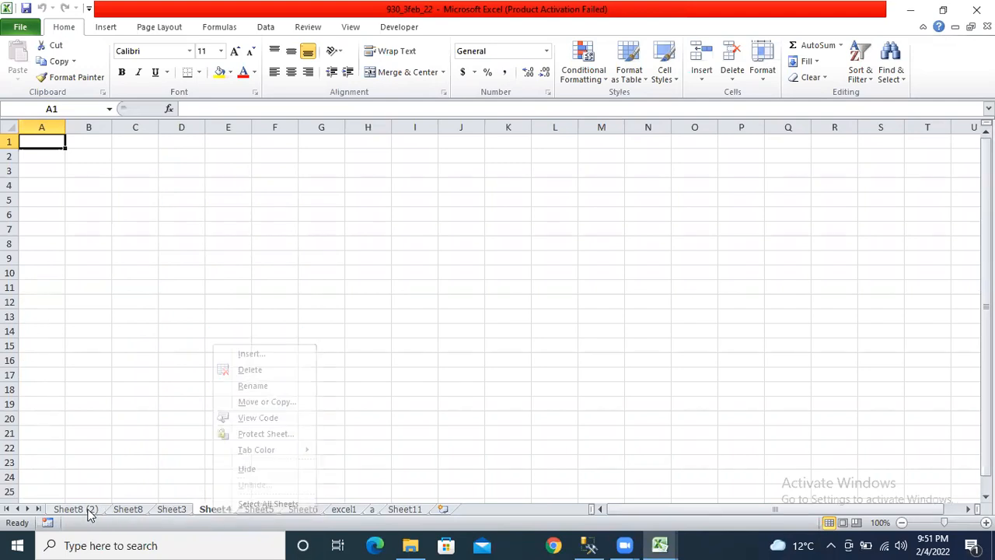
right_click(104, 509)
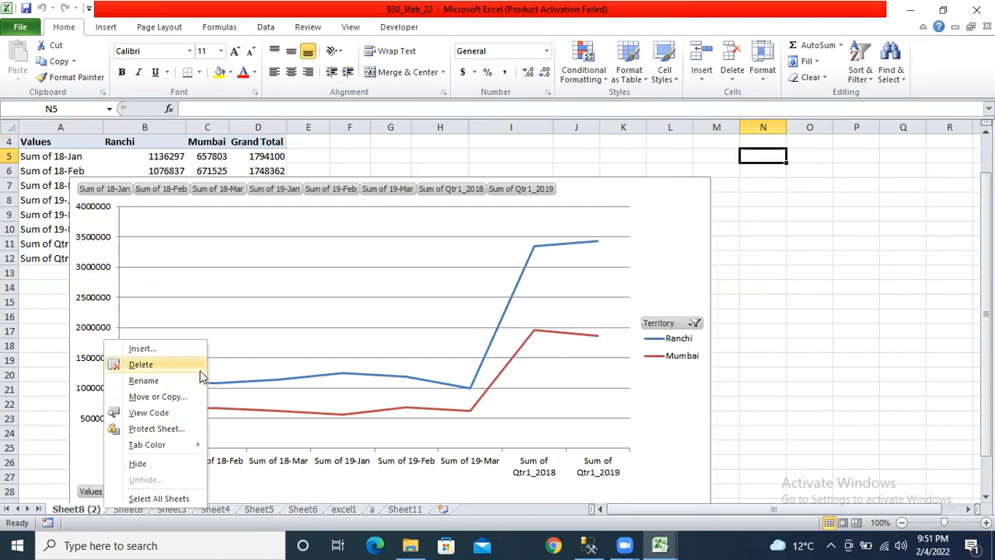
click(163, 398)
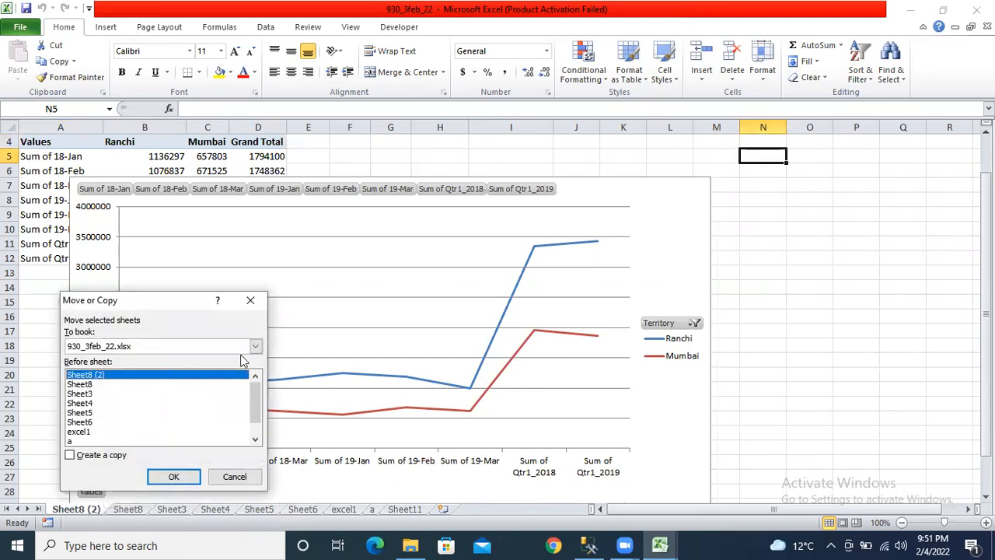
click(70, 455)
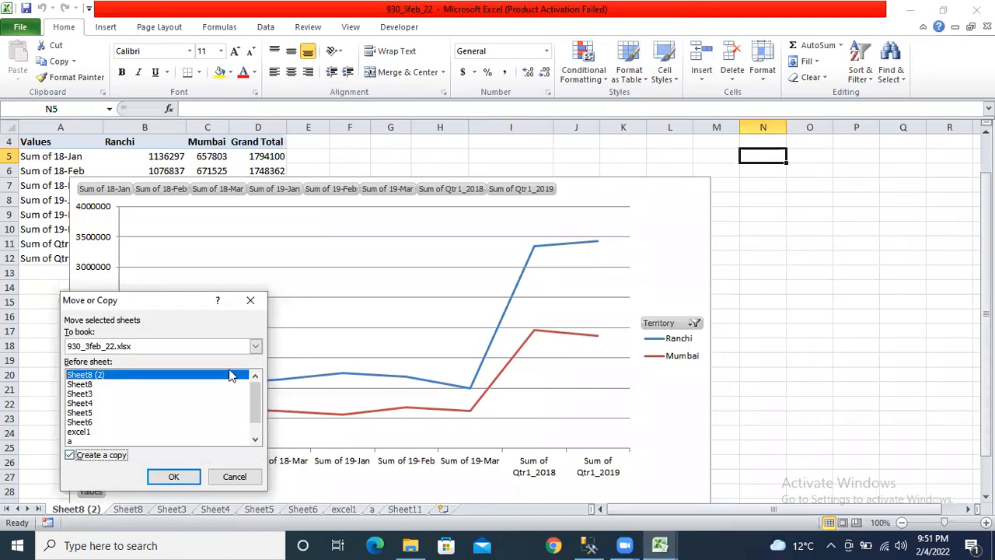
click(255, 346)
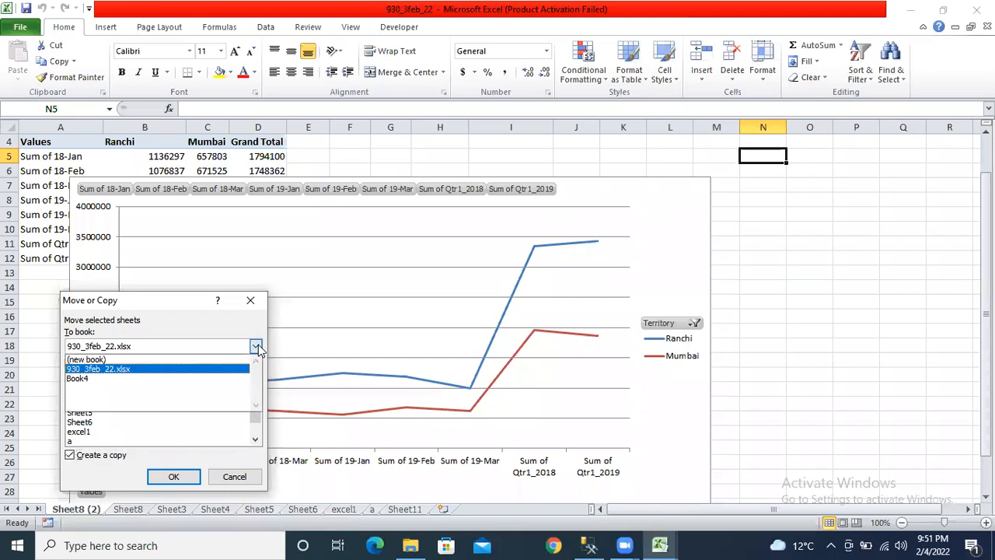
click(109, 378)
click(105, 384)
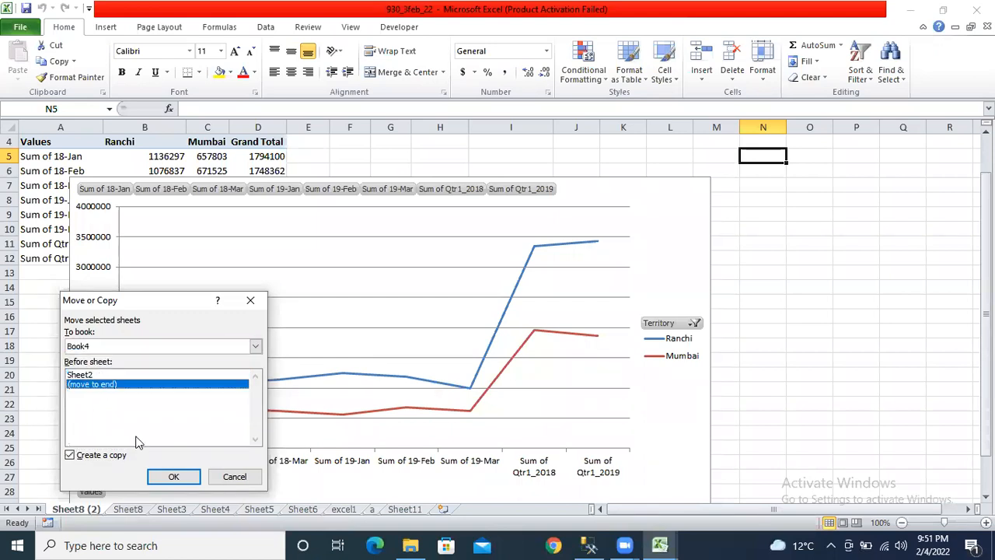
click(182, 476)
click(702, 506)
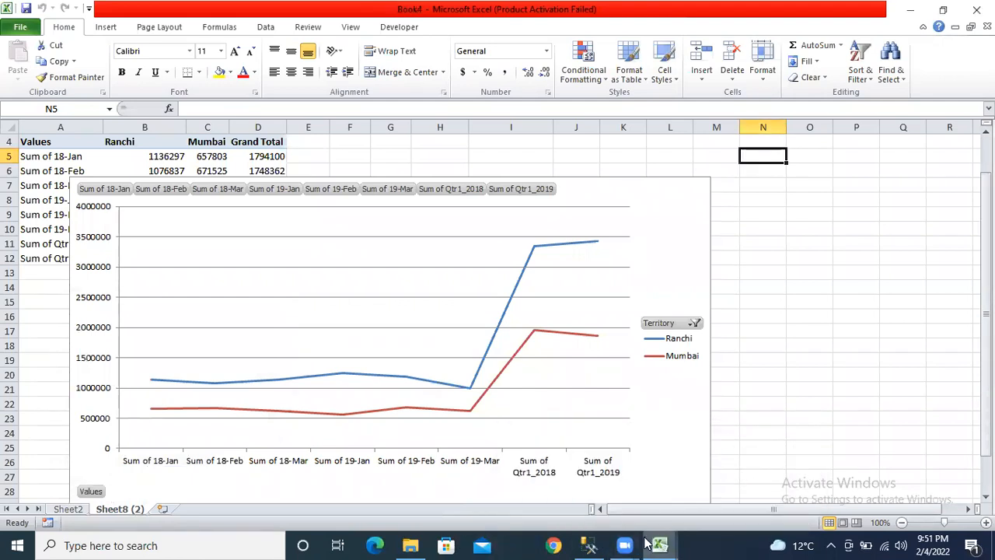
click(581, 498)
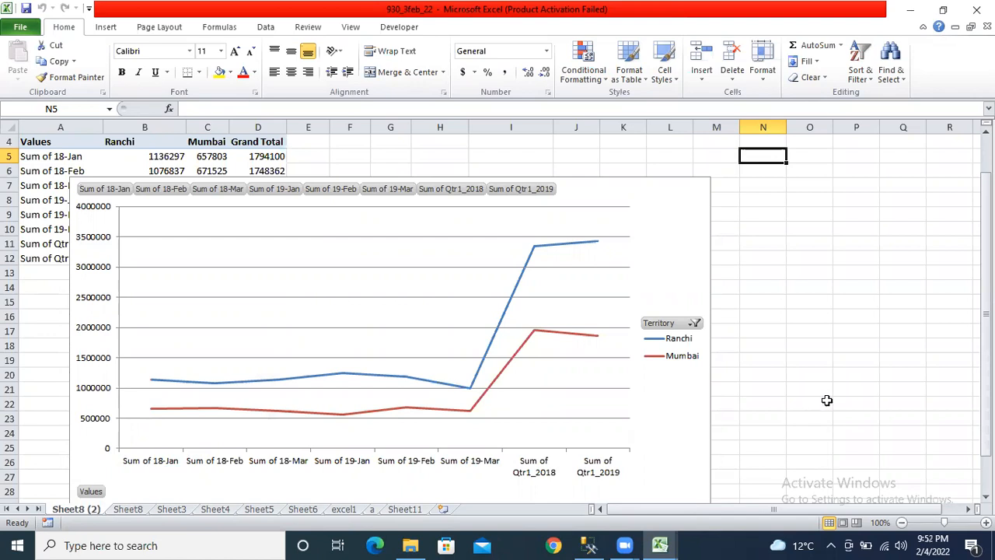
- Delete the pivot chart in Book4 and close Book4 without saving
mouse_move(659, 544)
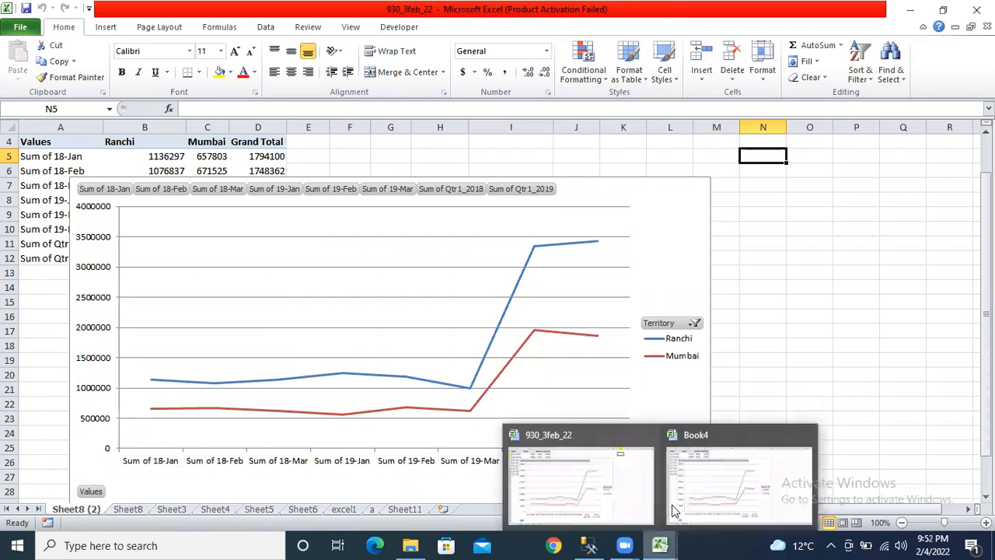
click(722, 478)
click(694, 194)
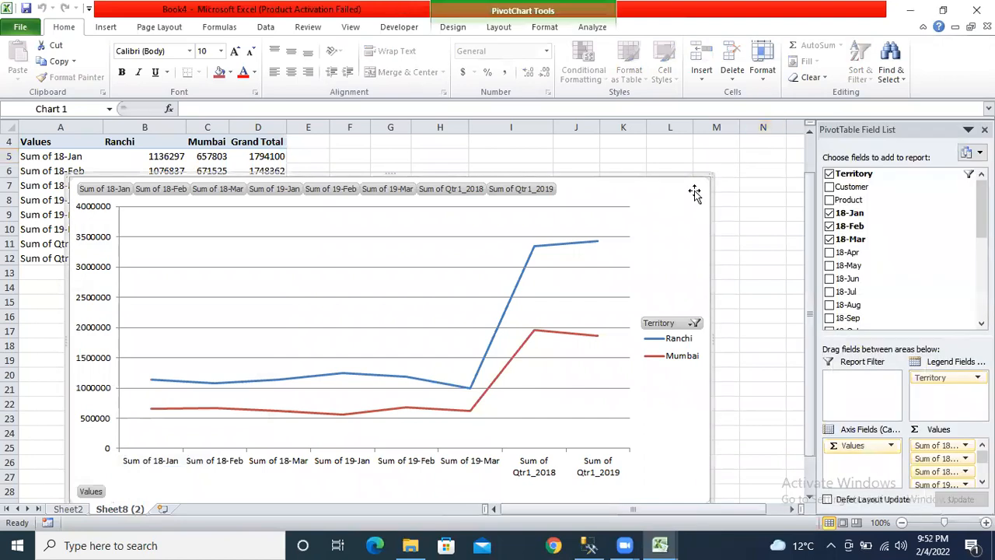
key(Delete)
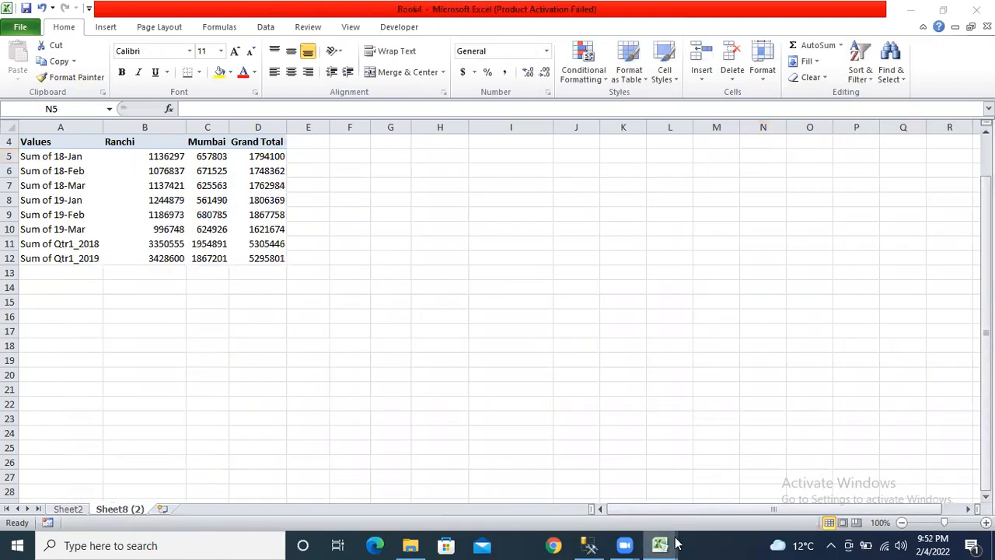
mouse_move(678, 542)
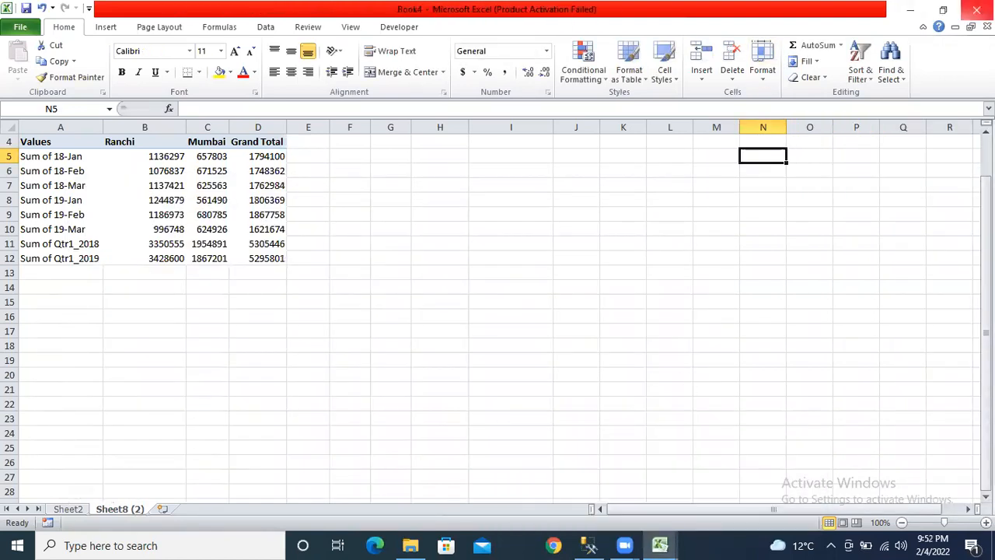
click(976, 9)
click(482, 288)
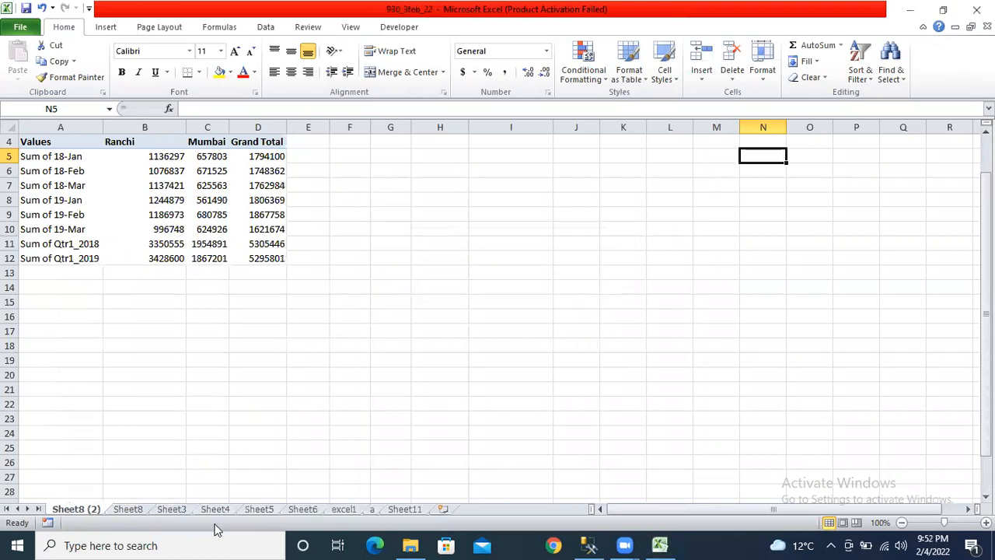
- Browse Sheet8, Sheet3, Sheet4, Sheet5 and Sheet8 (2) of 930_3feb_22, ending on Sheet8
click(119, 510)
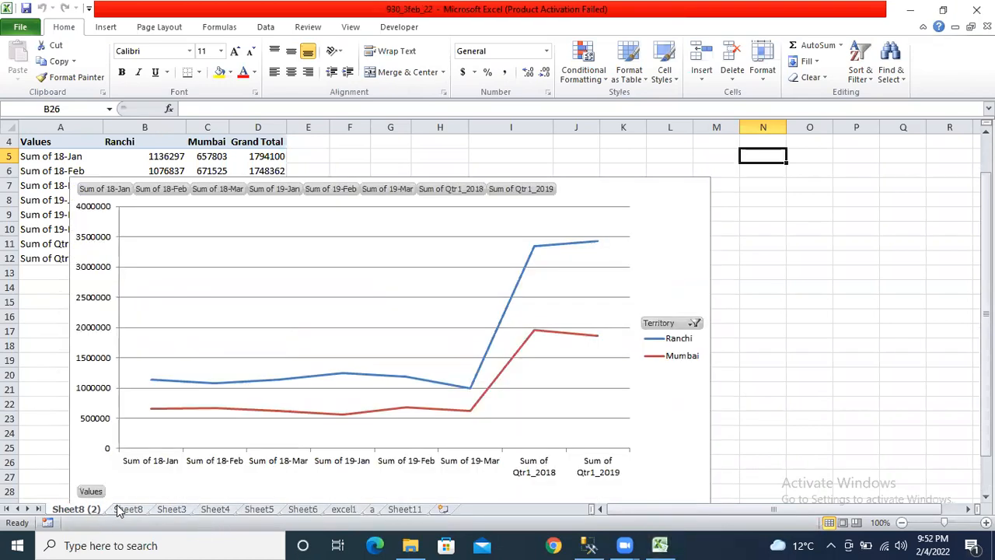
click(177, 510)
click(224, 510)
click(247, 511)
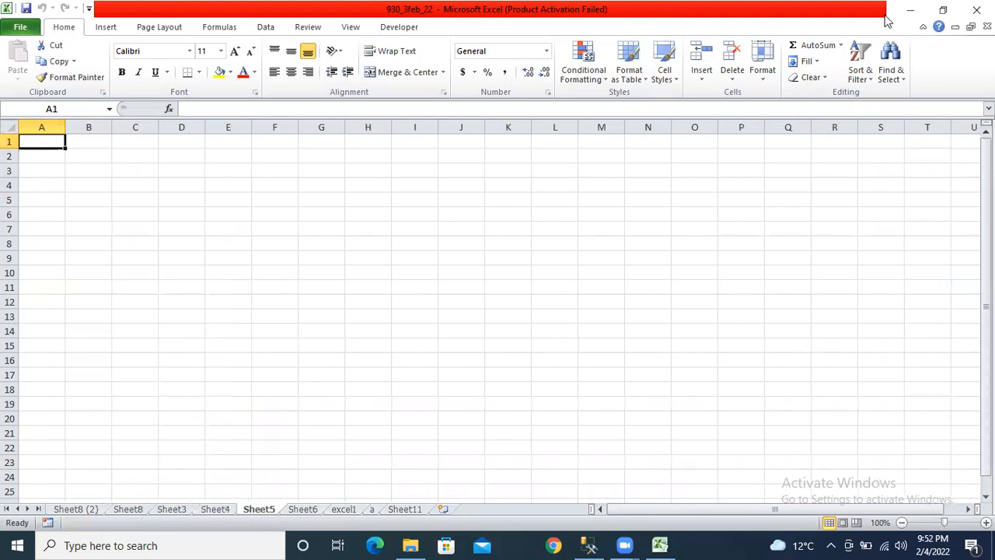
click(92, 510)
click(126, 510)
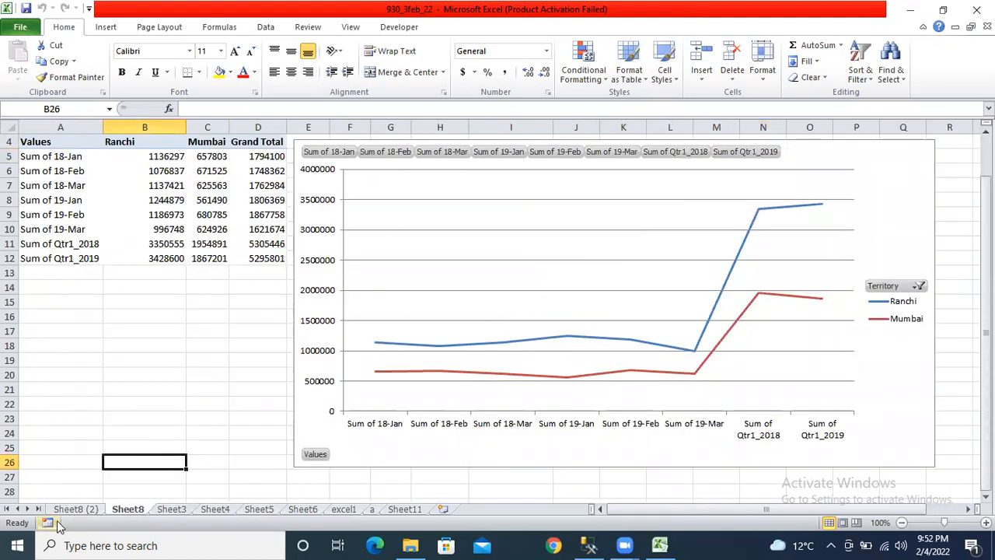
- On Sheet11, enter scattered test text: dvdsfsd, dsds, 3324, wee, weqw, qwe and asadas
click(389, 511)
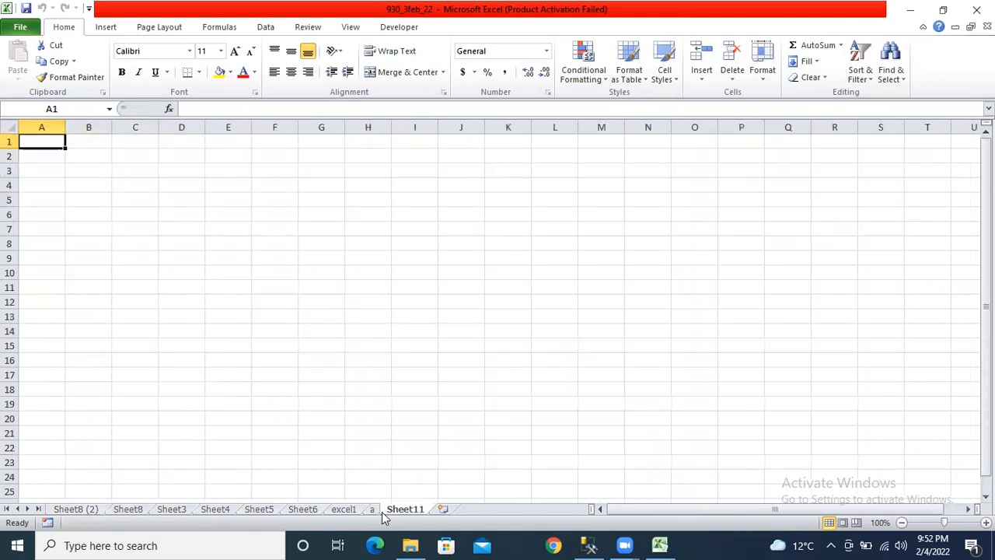
right_click(386, 513)
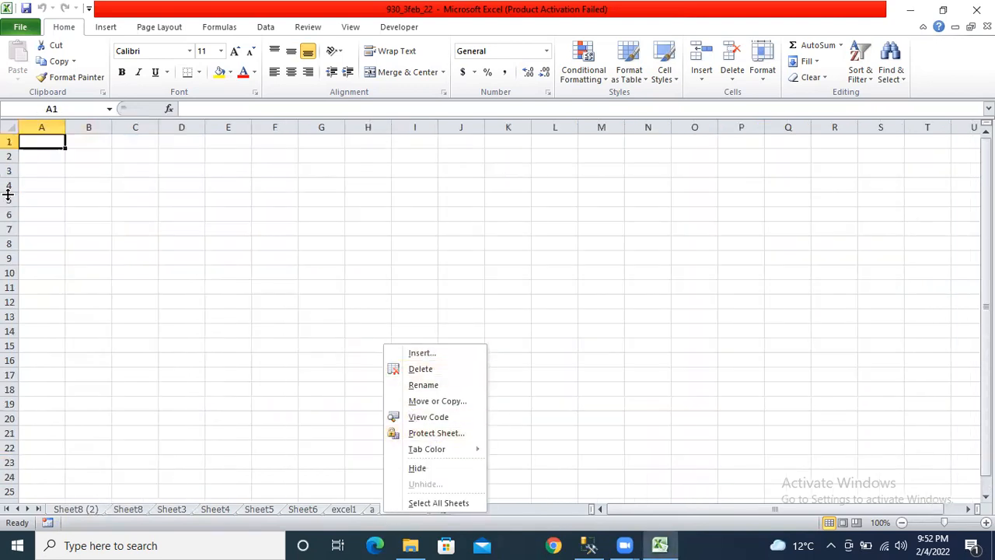
key(Escape)
text(dvdsfsd)
click(110, 242)
text(dsds)
click(429, 289)
text(3324)
click(473, 373)
text(wee)
click(589, 404)
text(weqw)
click(481, 420)
text(qwe)
click(387, 474)
text(asadas)
click(602, 460)
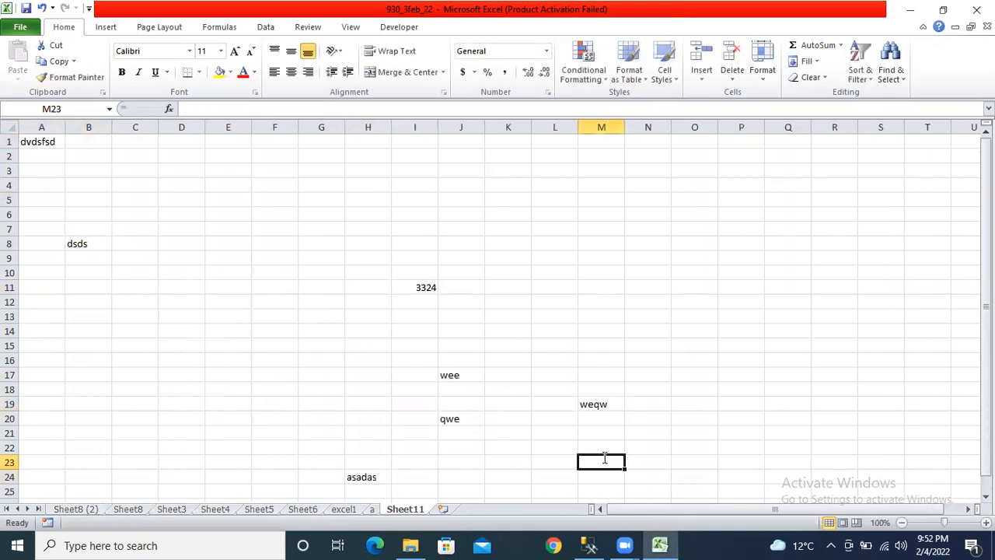
- Add scattered numbers 213, 1231, 231, 2312, 212, 321, 31 and 2131, then save the workbook
text(213)
click(745, 432)
click(801, 171)
text(213)
click(614, 258)
text(1231)
click(742, 216)
text(231)
click(839, 243)
text(2312)
click(910, 275)
text(212)
click(806, 299)
text(321)
click(704, 359)
text(31)
click(932, 388)
text(2131)
click(419, 303)
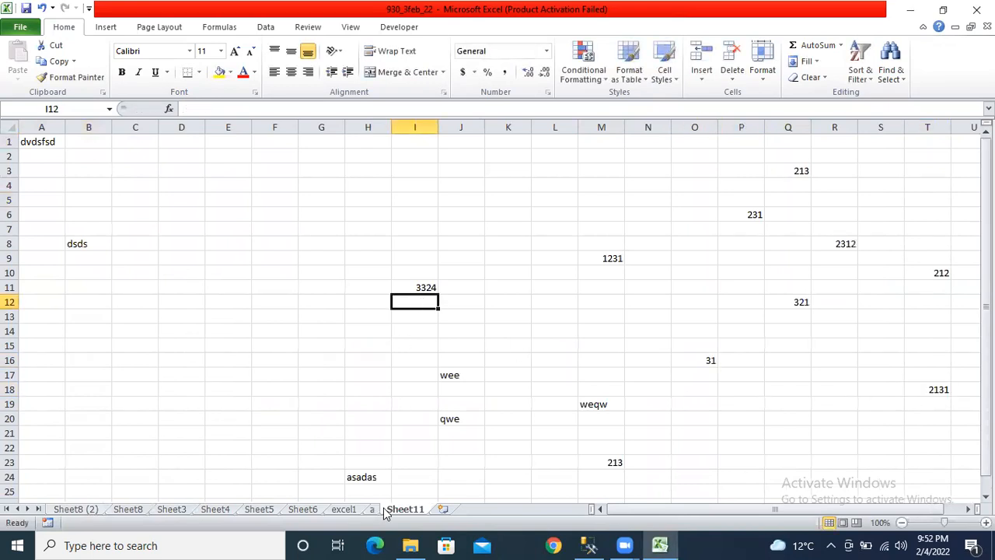
click(25, 10)
- Protect Sheet11 with a password, entering it and confirming it
right_click(390, 509)
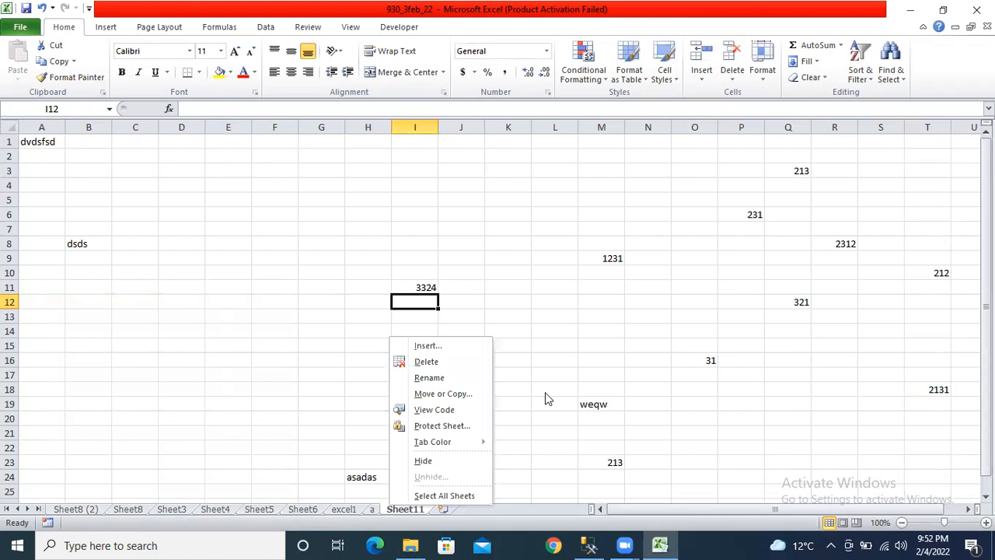
click(435, 425)
text(12)
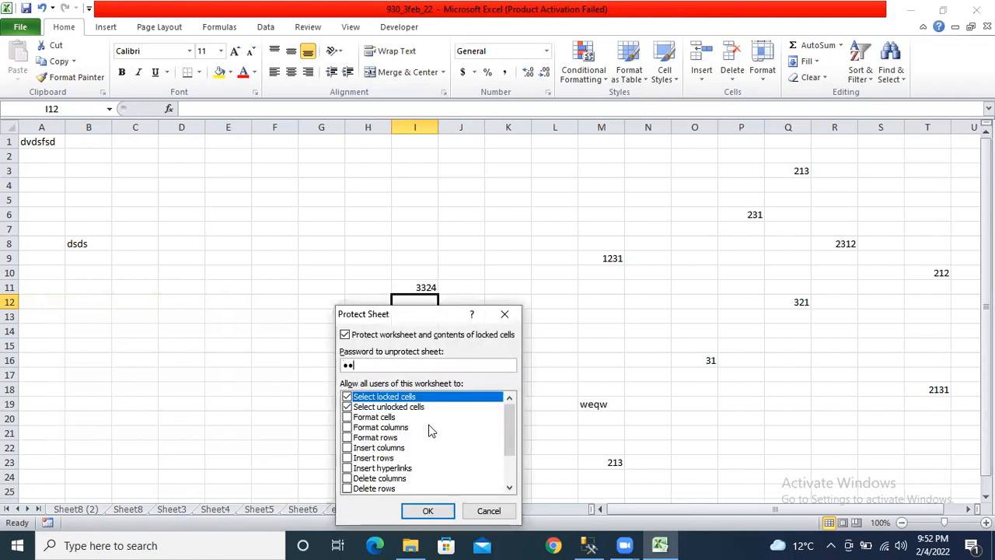
key(Return)
text(12)
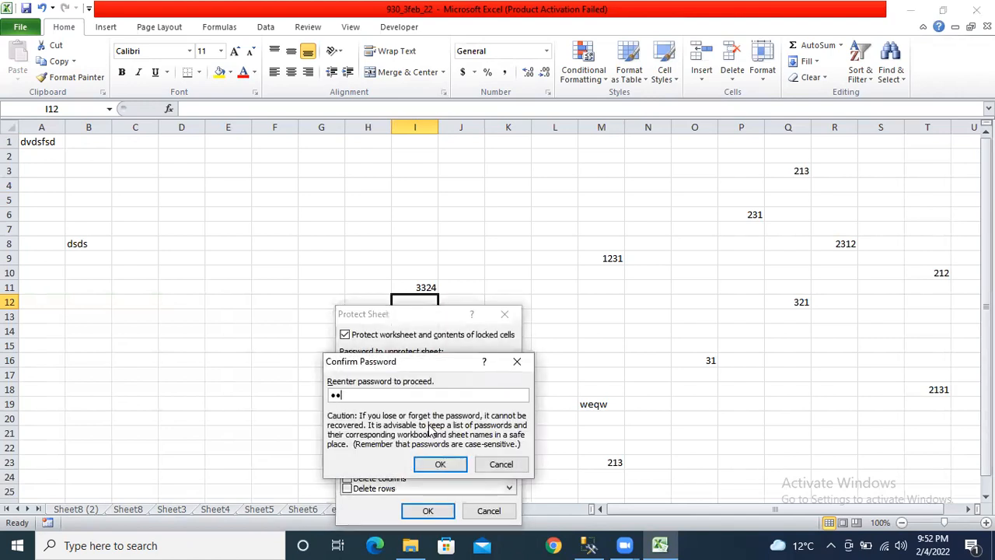
key(Return)
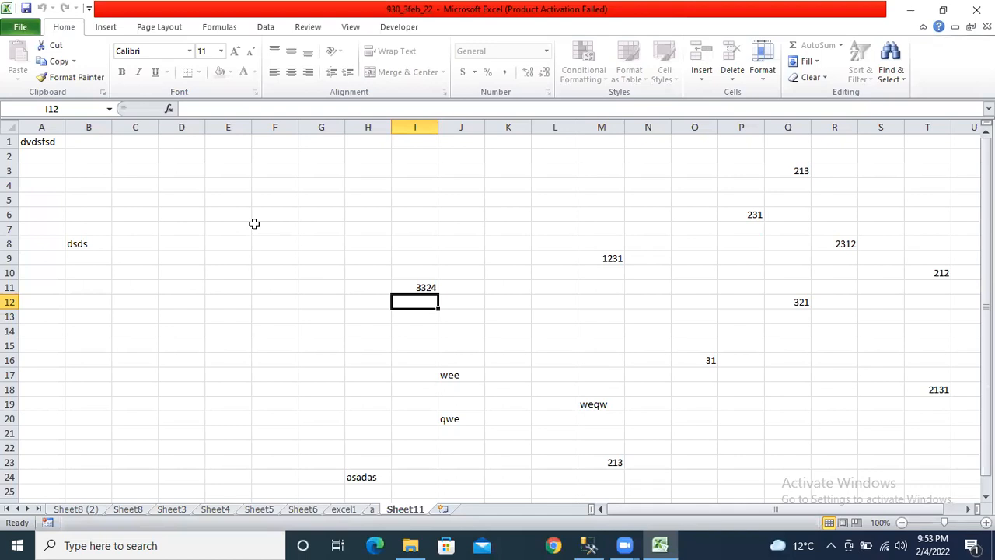
- Try editing cells B5, K13 and D12 on Sheet11, dismissing each read-only warning
click(87, 199)
double_click(91, 205)
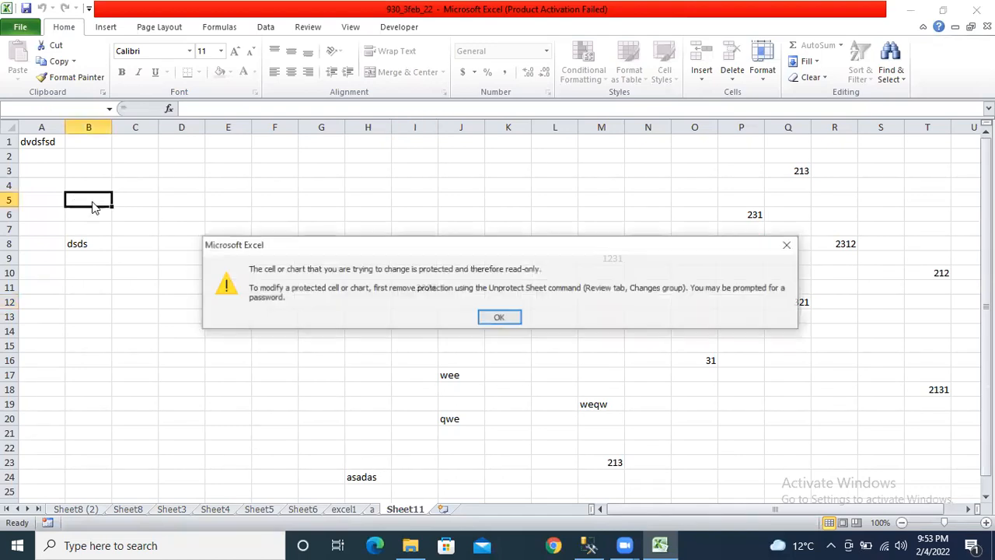
click(500, 319)
key(d)
click(499, 317)
click(499, 317)
click(500, 317)
double_click(499, 317)
click(500, 317)
click(134, 320)
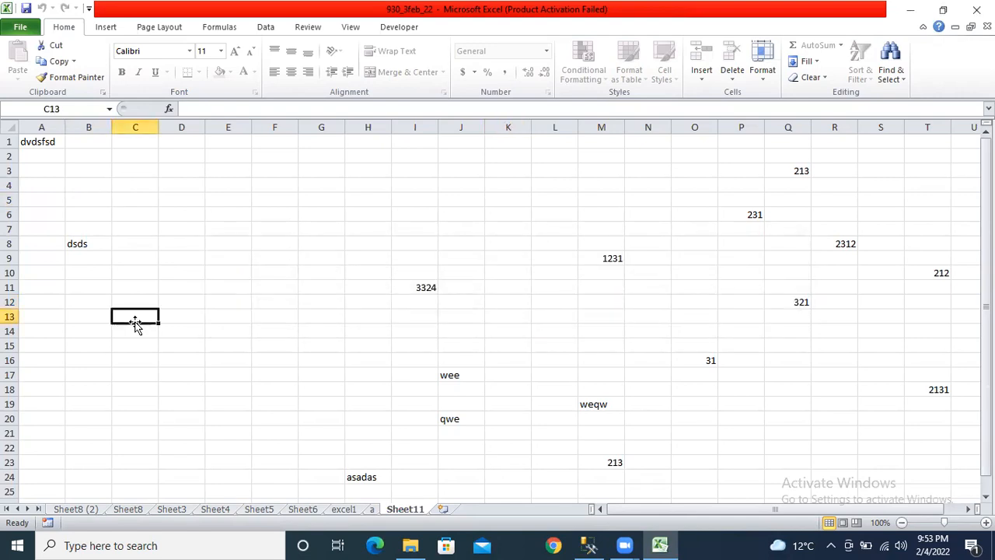
double_click(182, 303)
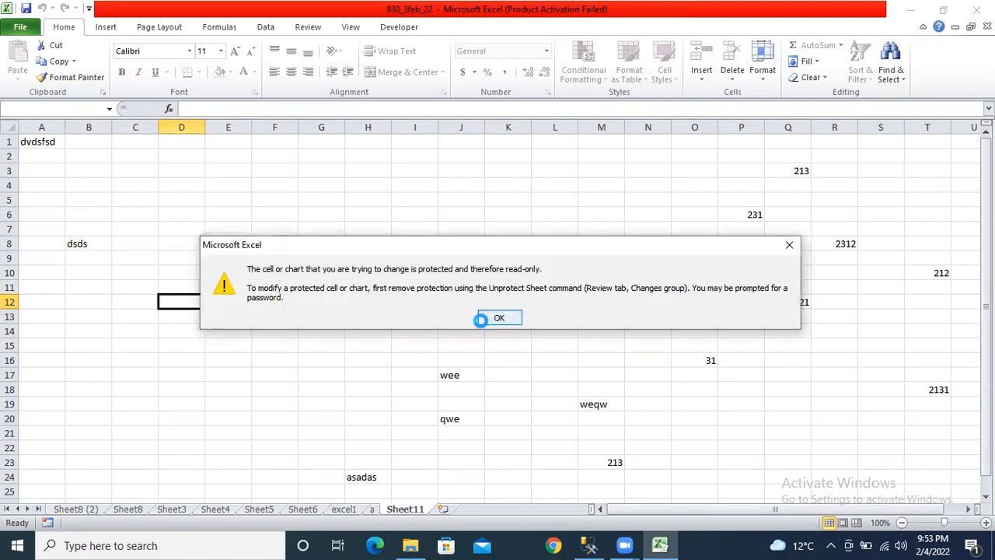
click(499, 317)
click(6, 8)
click(31, 9)
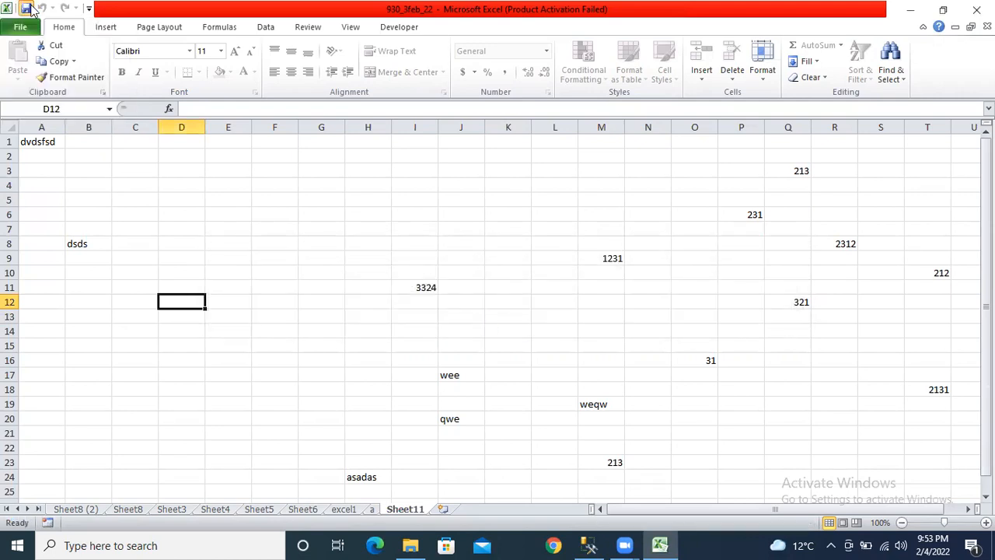
- Return to Sheet11 and confirm cell F10 refuses editing with a read-only warning
click(371, 510)
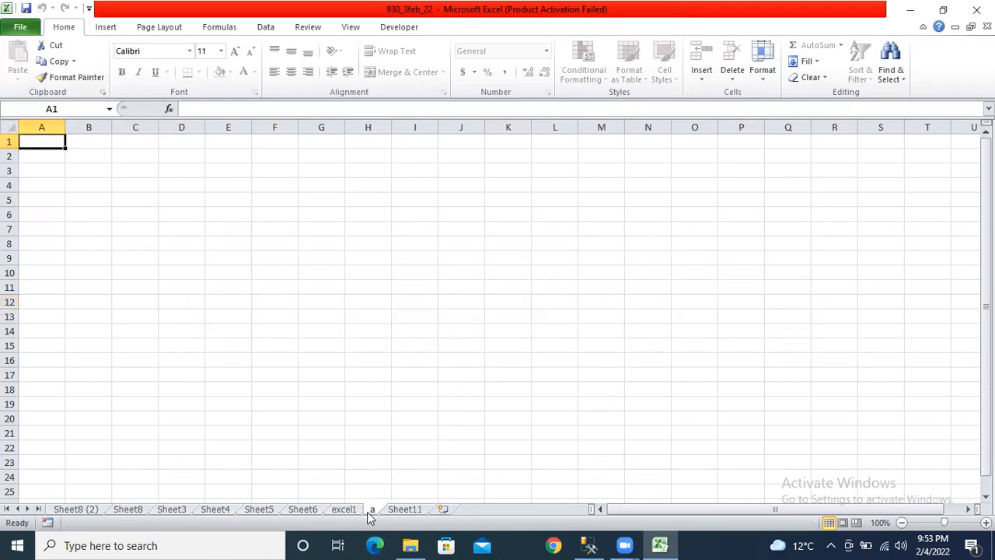
click(403, 512)
click(291, 254)
right_click(286, 254)
click(272, 272)
double_click(273, 272)
click(513, 320)
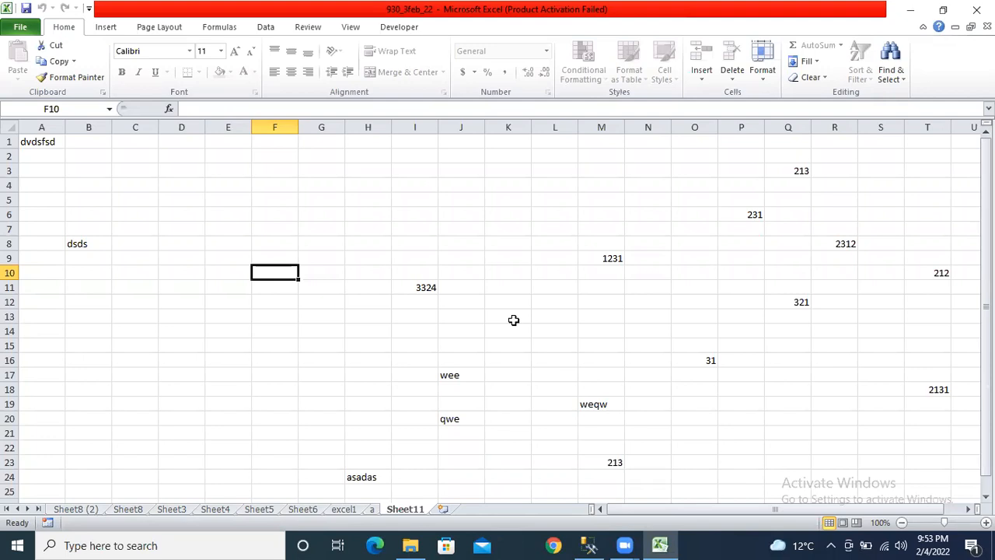
- Save the workbook and confirm cell B11 on Sheet11 still refuses editing
click(25, 8)
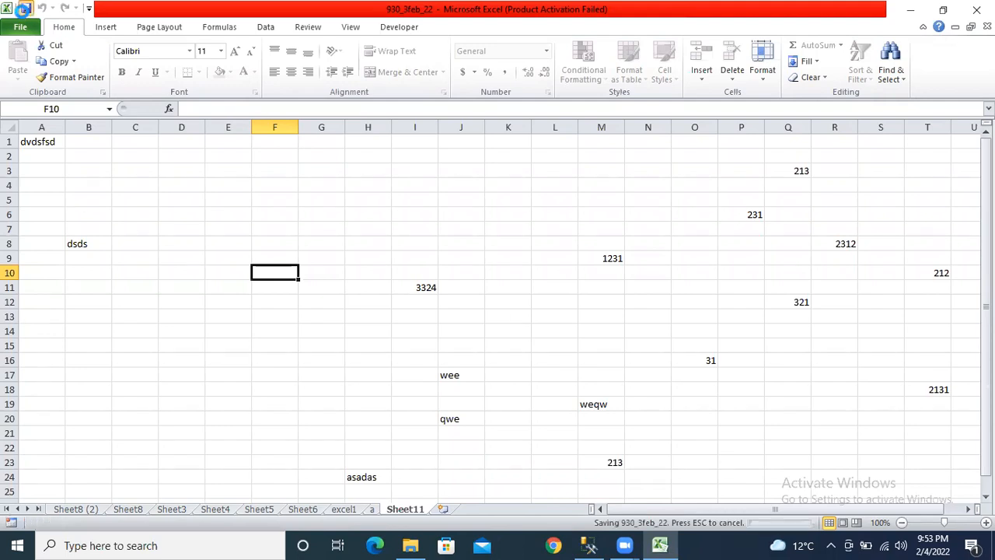
click(26, 145)
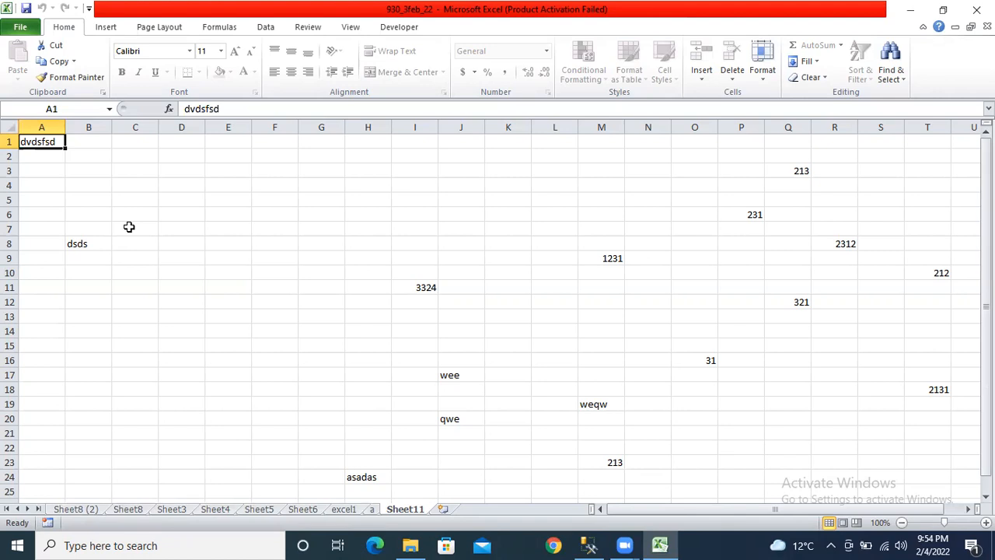
click(178, 199)
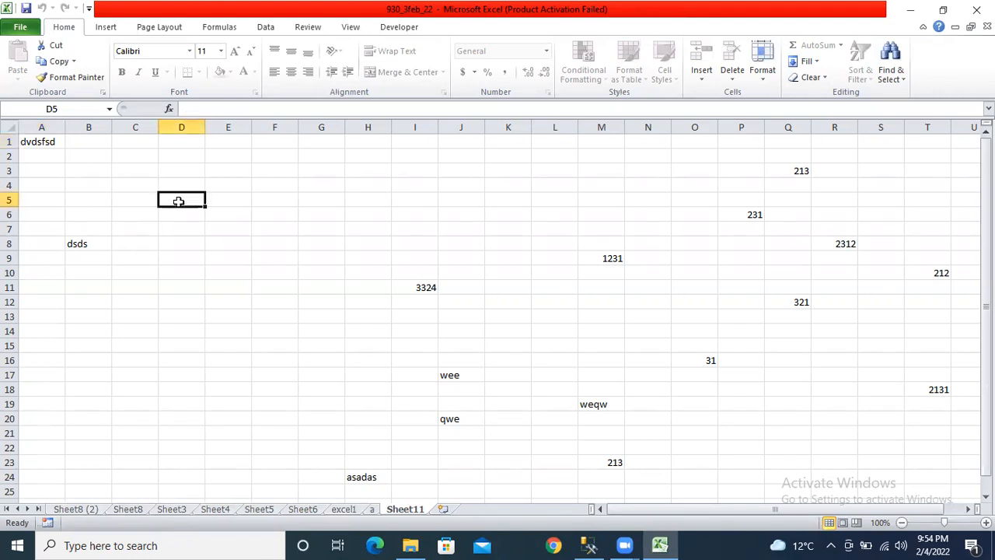
double_click(96, 284)
click(498, 319)
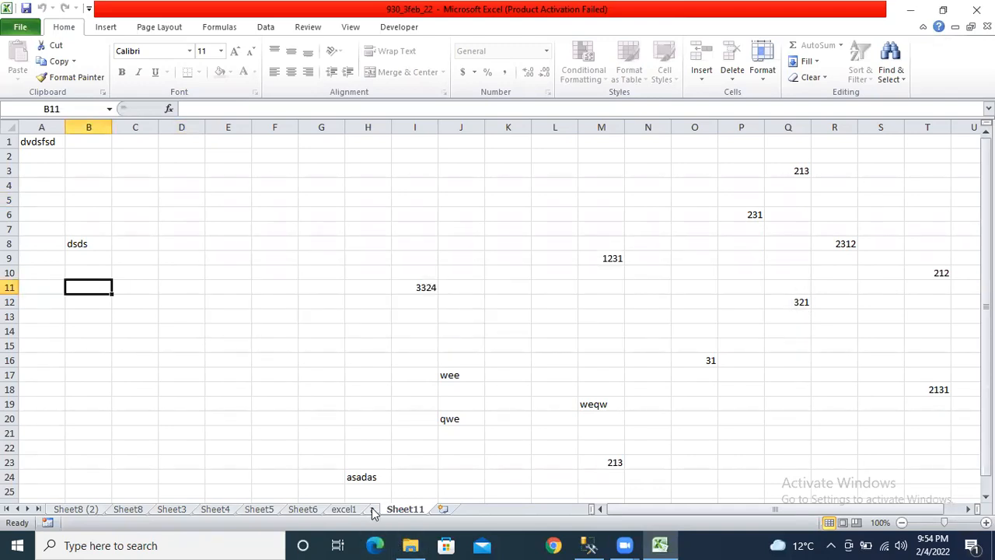
- Go to the empty sheet a and click around its cells, ending on A1
click(371, 508)
click(161, 229)
click(420, 244)
click(339, 184)
click(412, 142)
click(48, 141)
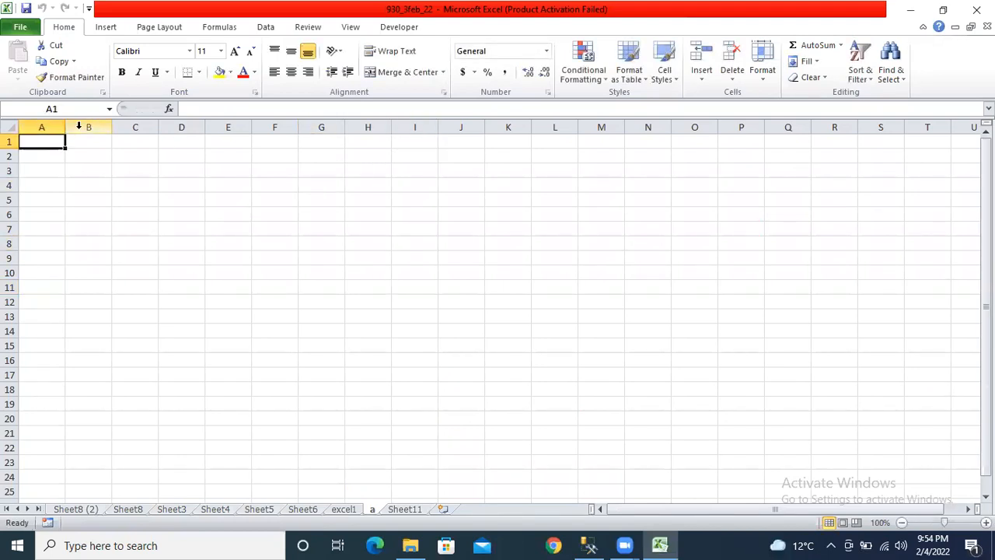
- Enter prashant in A1 and A26, discard a partial entry in A51, and return to A1
drag(42, 126, 89, 126)
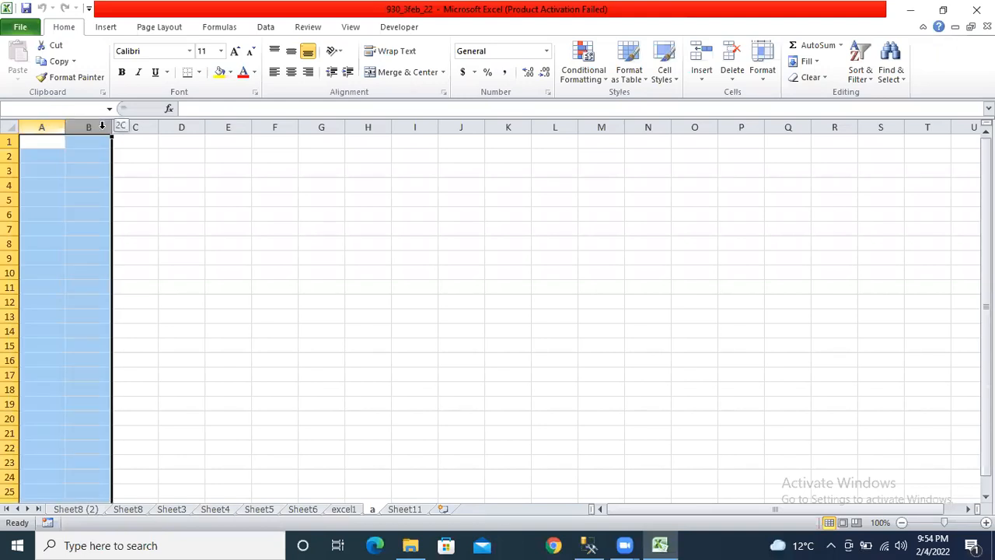
click(45, 141)
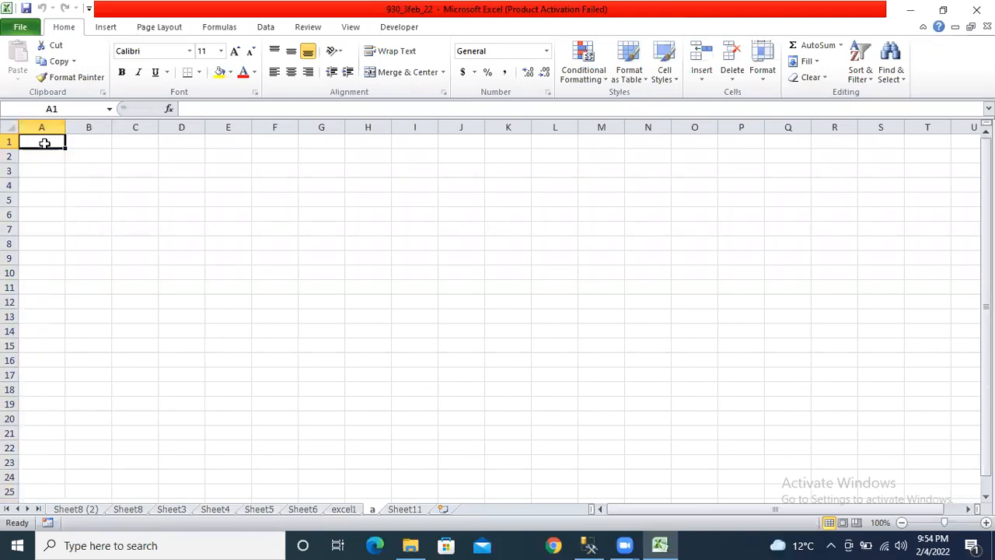
text(prashant)
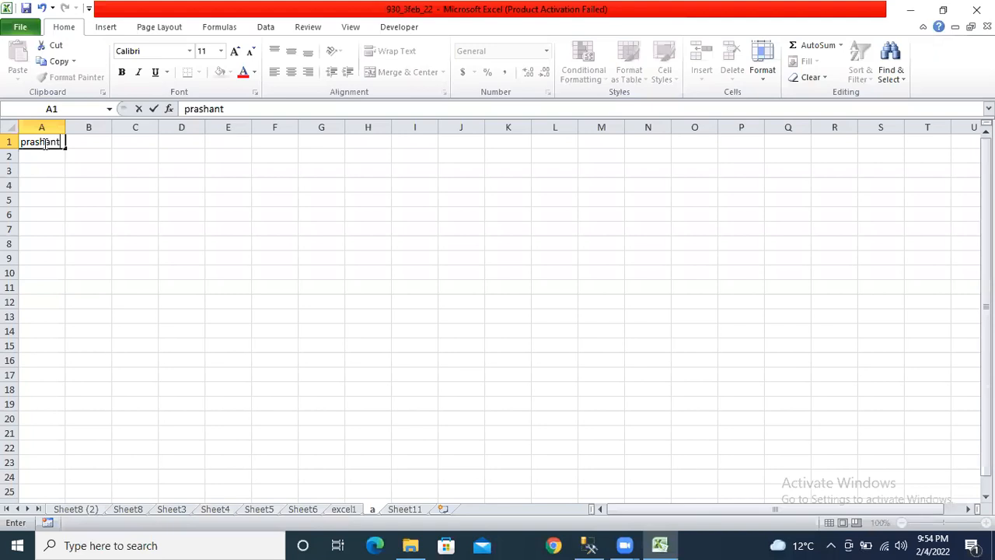
key(Page_Down)
text(prashant)
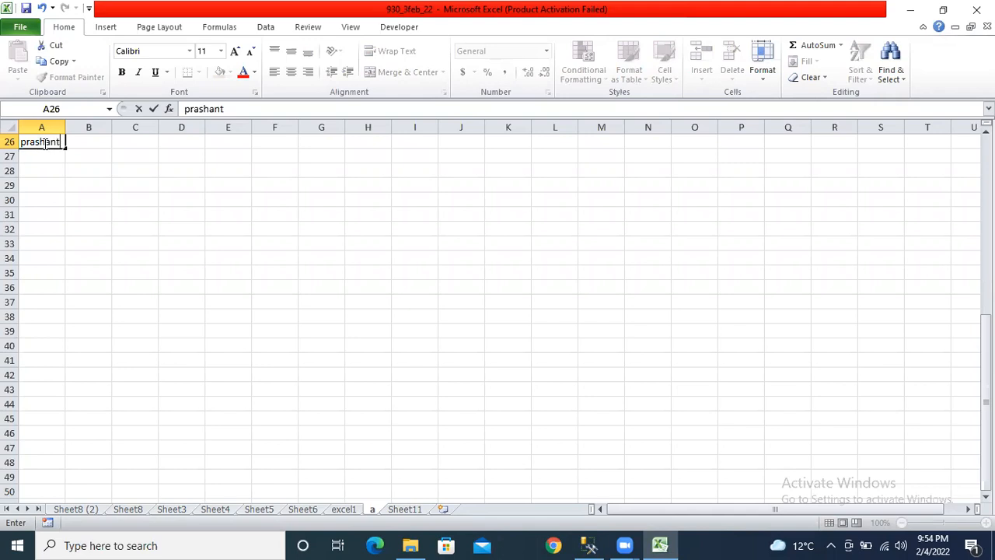
key(Page_Down)
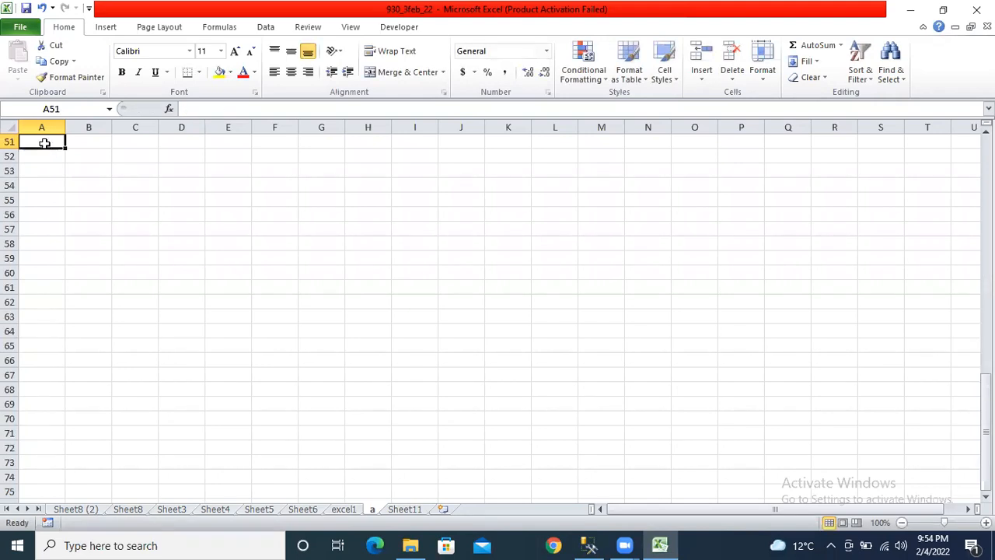
text(pr)
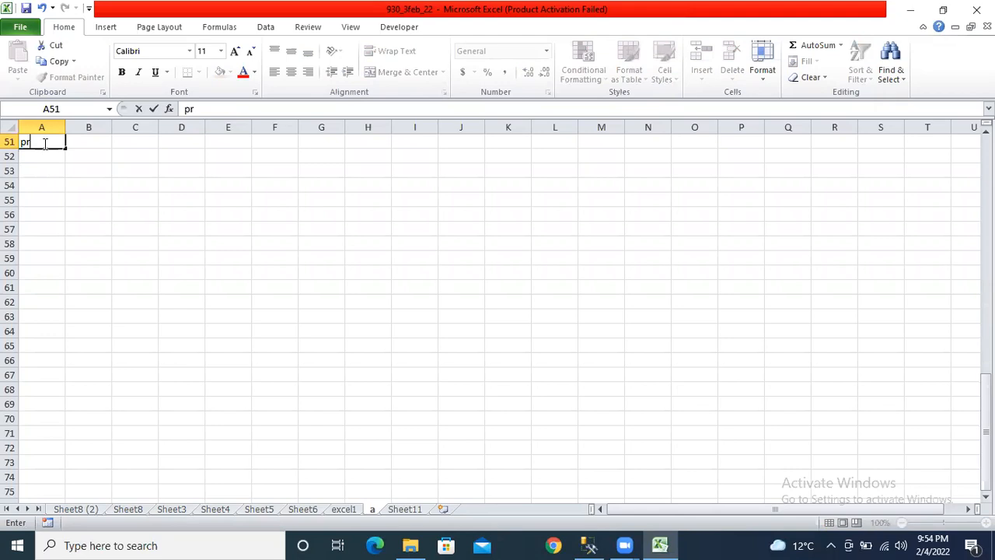
key(Escape)
key(ctrl+Home)
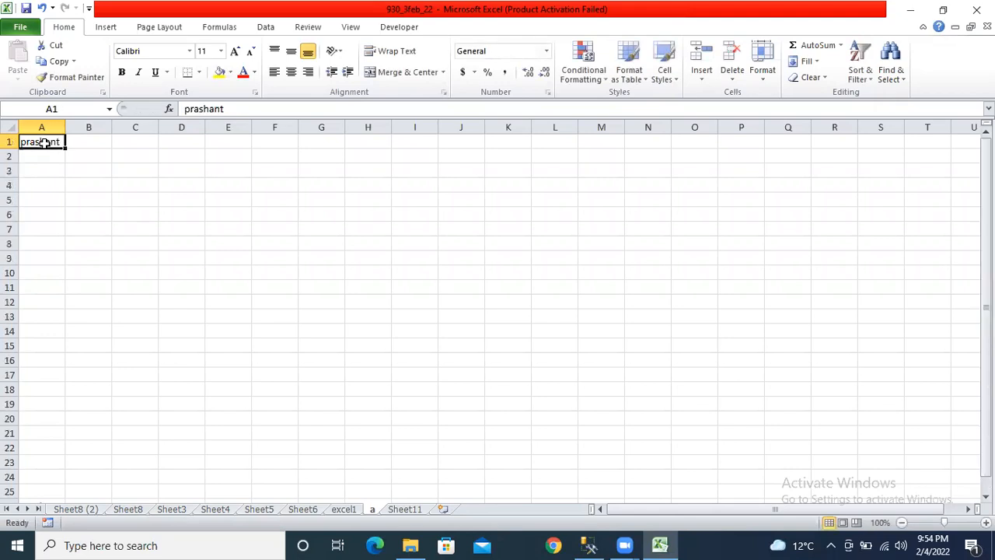
key(ctrl+Down)
key(ctrl+Down)
key(ctrl+Home)
- Enter delhi in B1, karan in A2 and ranchi in B2
key(Right)
text(delhi)
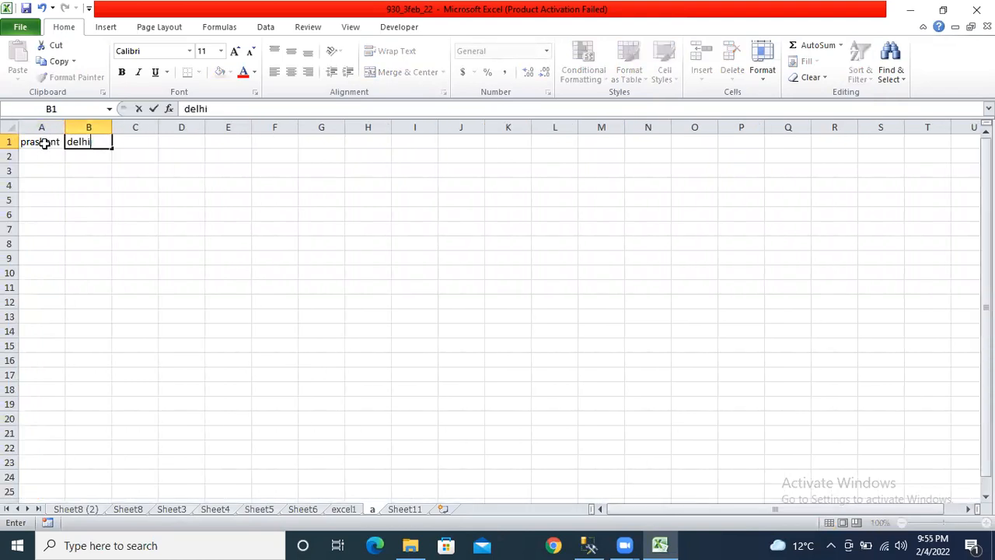
key(Return)
key(Left)
text(kR)
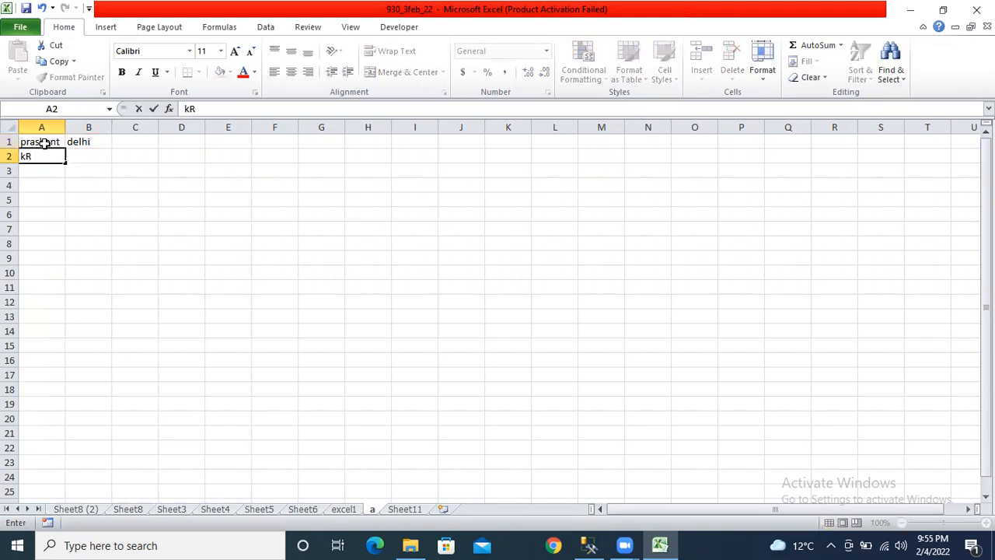
key(BackSpace)
text(aran)
key(Tab)
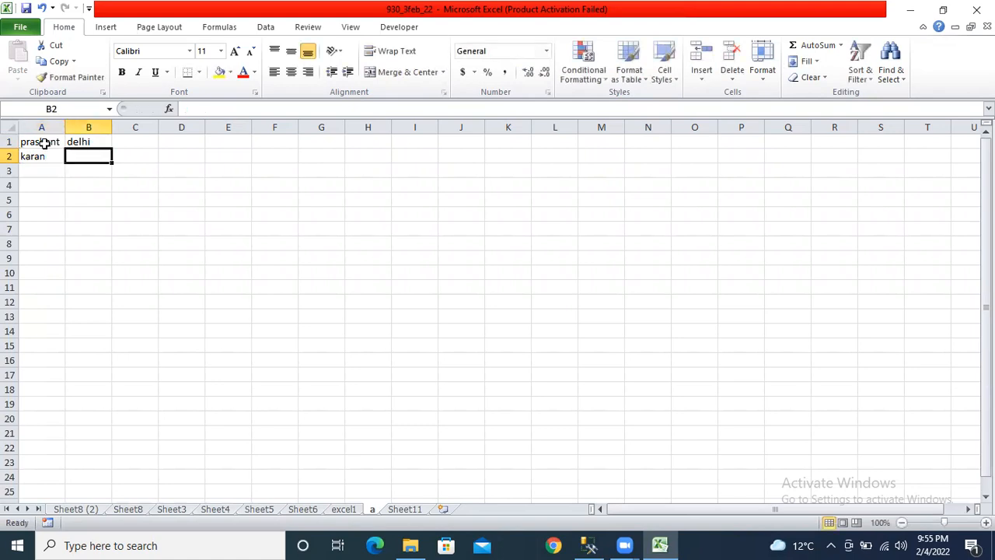
text(ranchi)
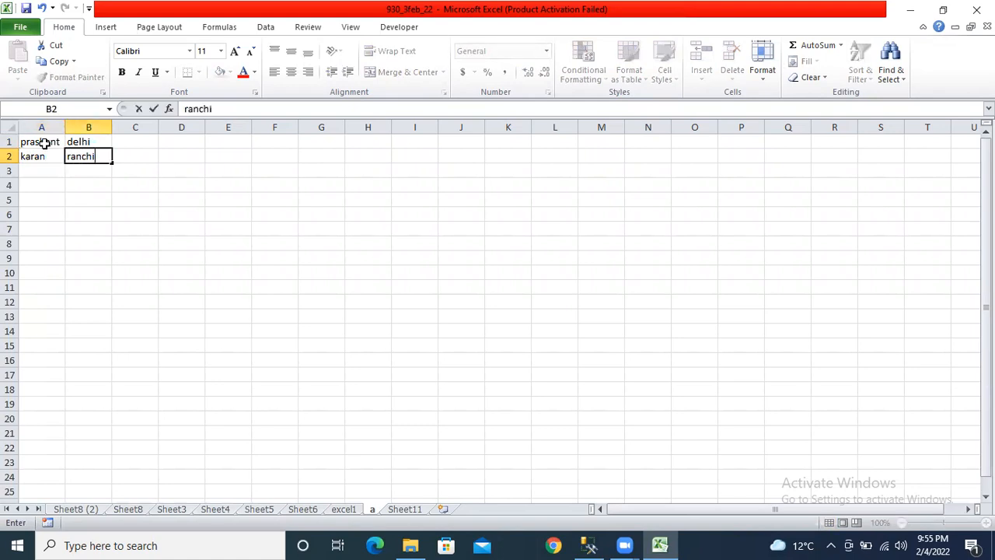
key(Return)
- Add varun in A3 with gurgaon in B3
key(Left)
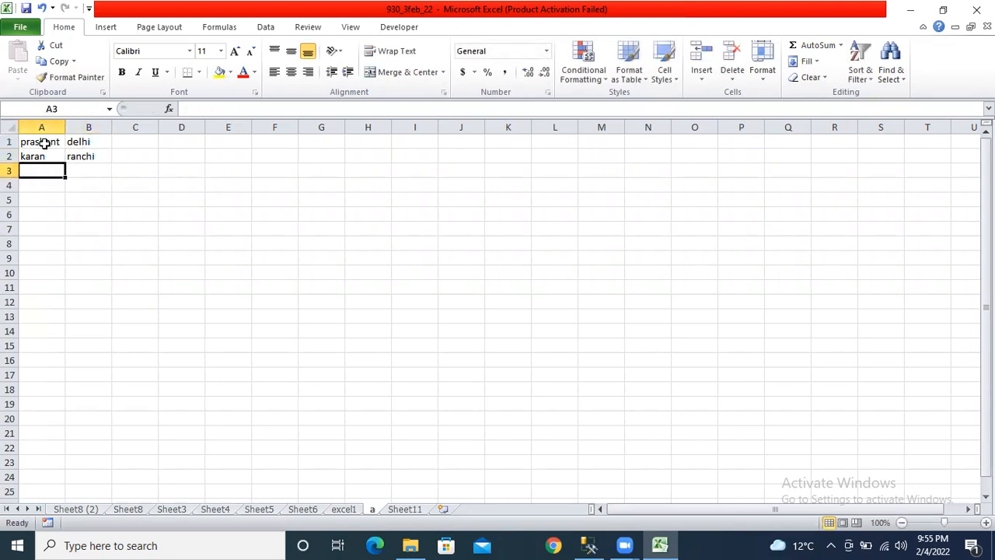
text(varun)
key(Tab)
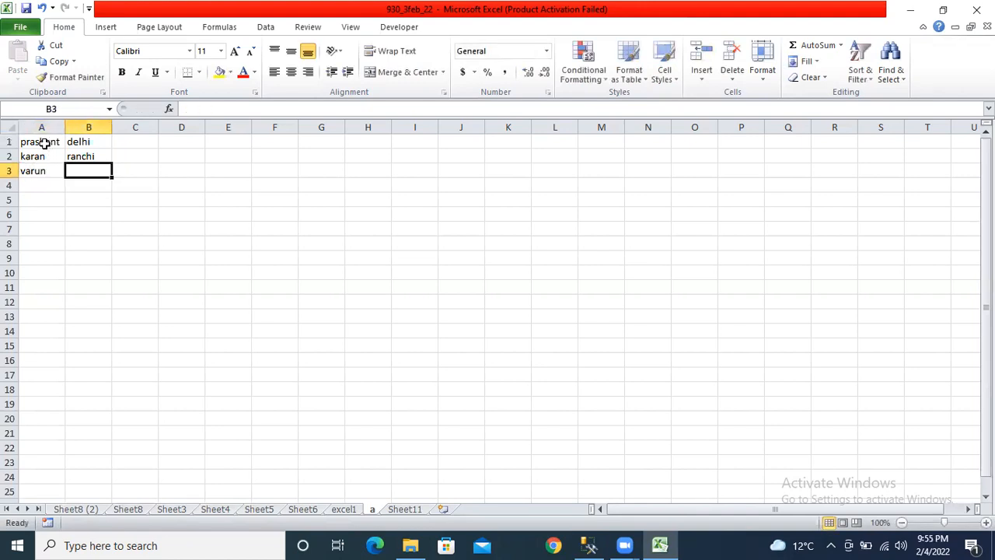
text(gu)
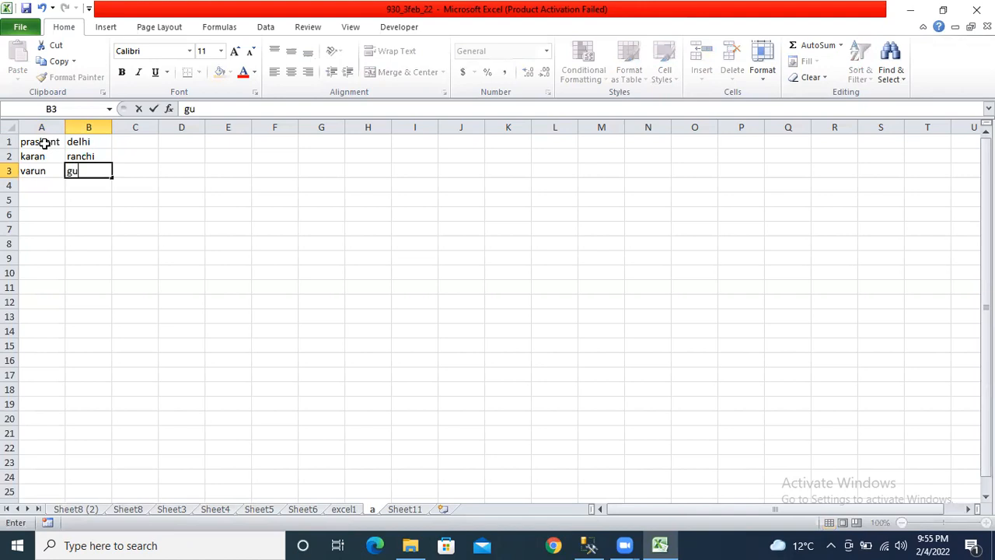
text(rgaon)
key(ctrl+Return)
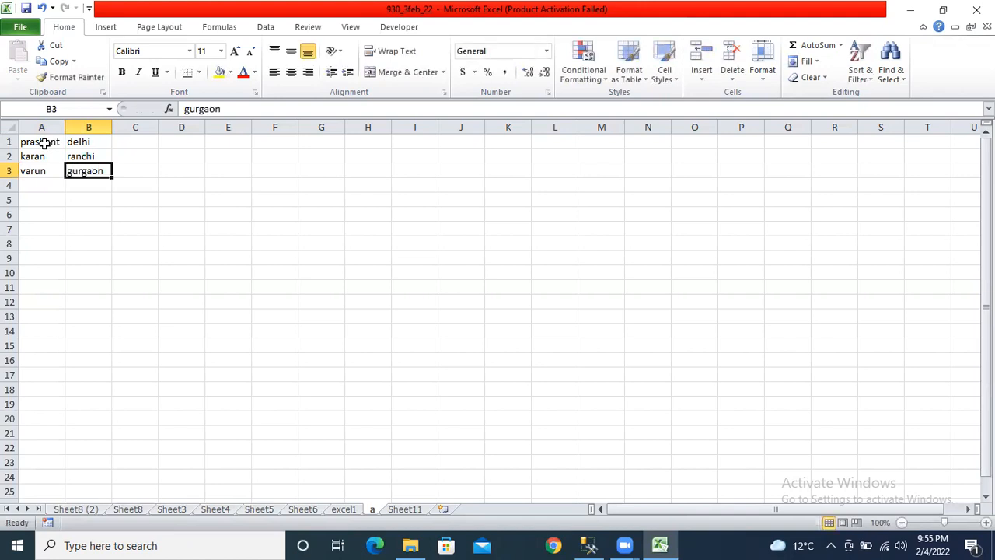
- Add arun in A4 and delhi in B4
key(Return)
text(arun)
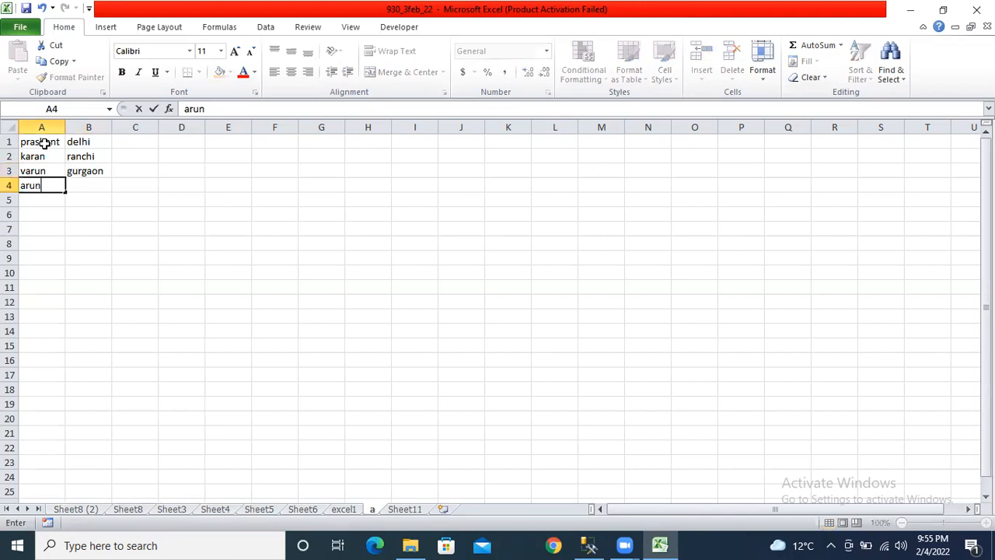
key(Page_Down)
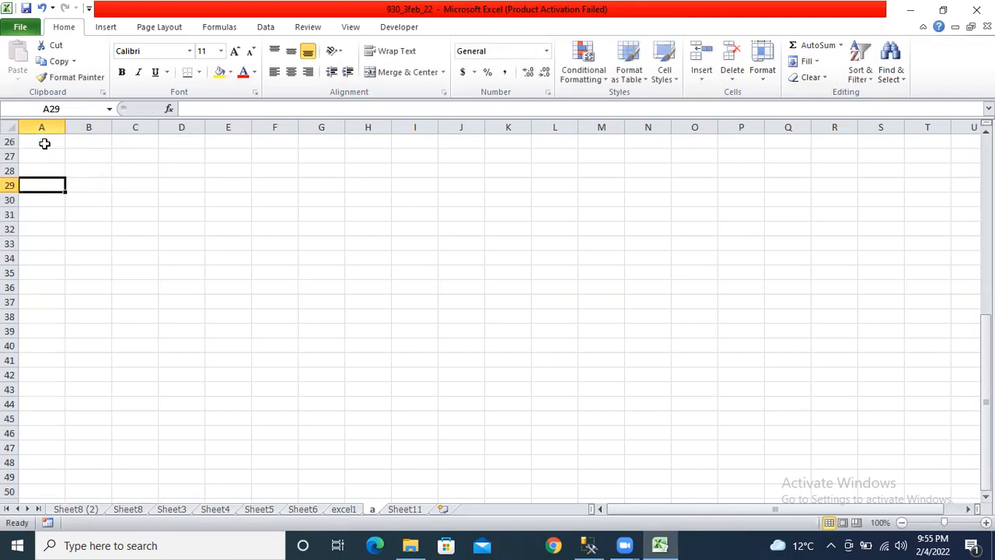
key(ctrl+Up)
key(Up)
key(Up)
key(Up)
key(Right)
key(Down)
key(Down)
key(Down)
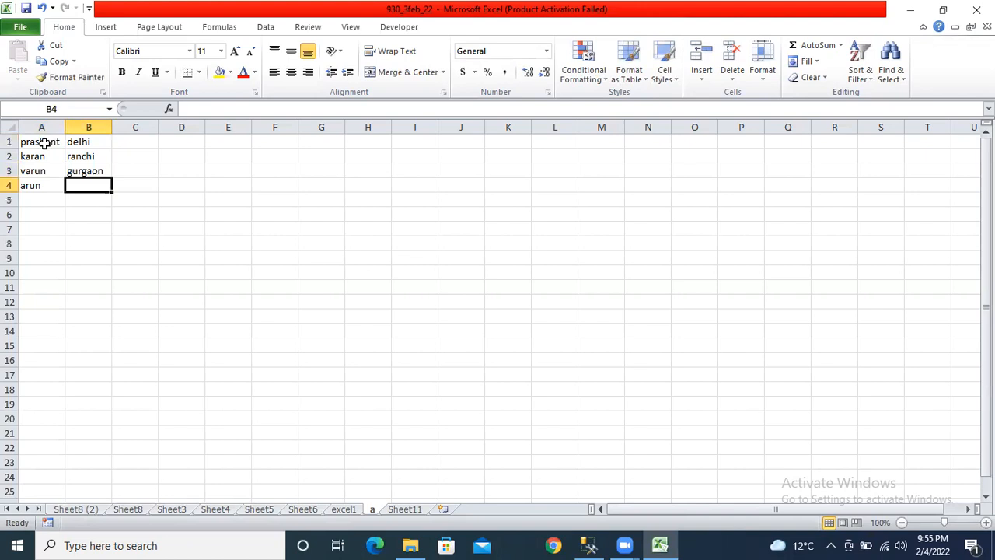
text(delhi)
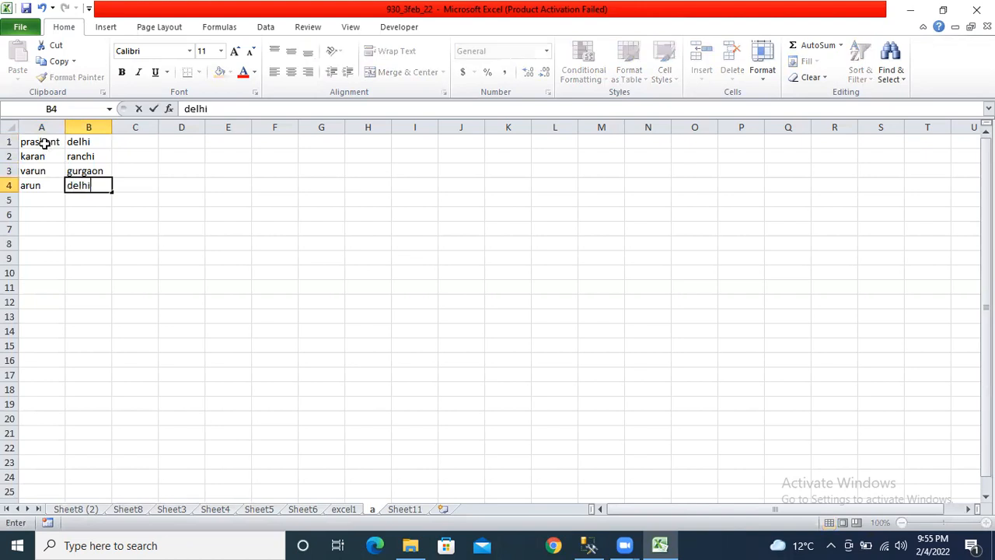
key(Up)
key(Up)
key(Up)
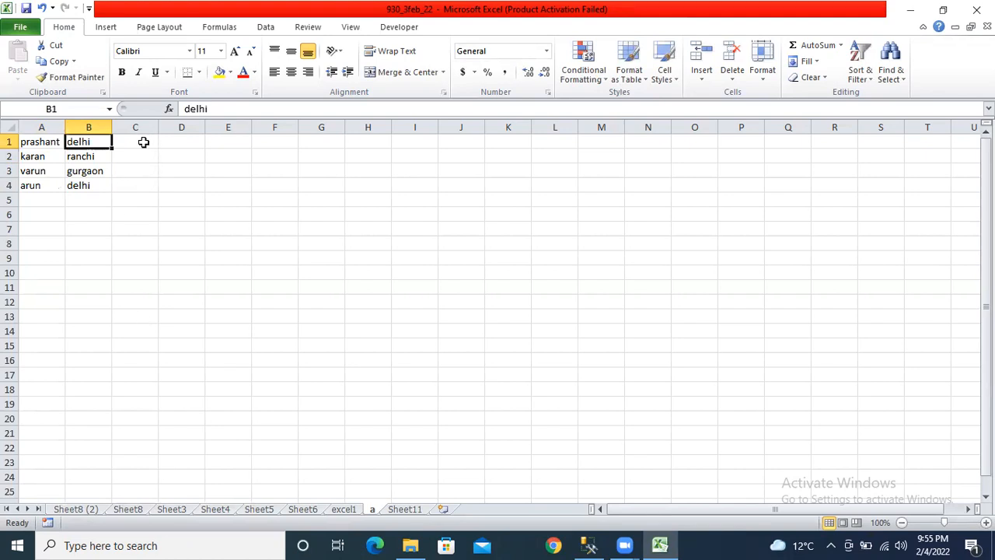
- Select cells C1 to C4 beside the data, ending on C1
drag(140, 140, 145, 184)
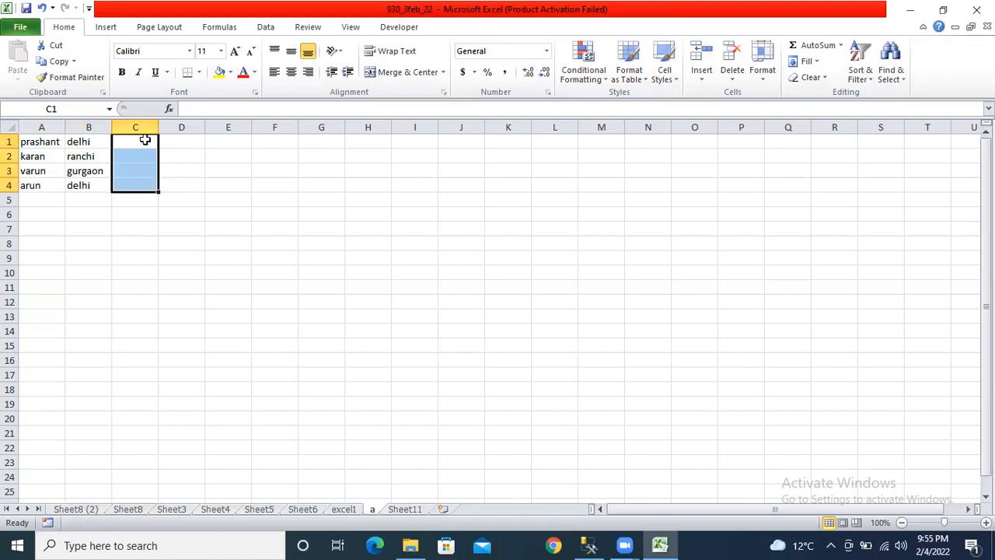
click(143, 138)
click(142, 166)
click(141, 146)
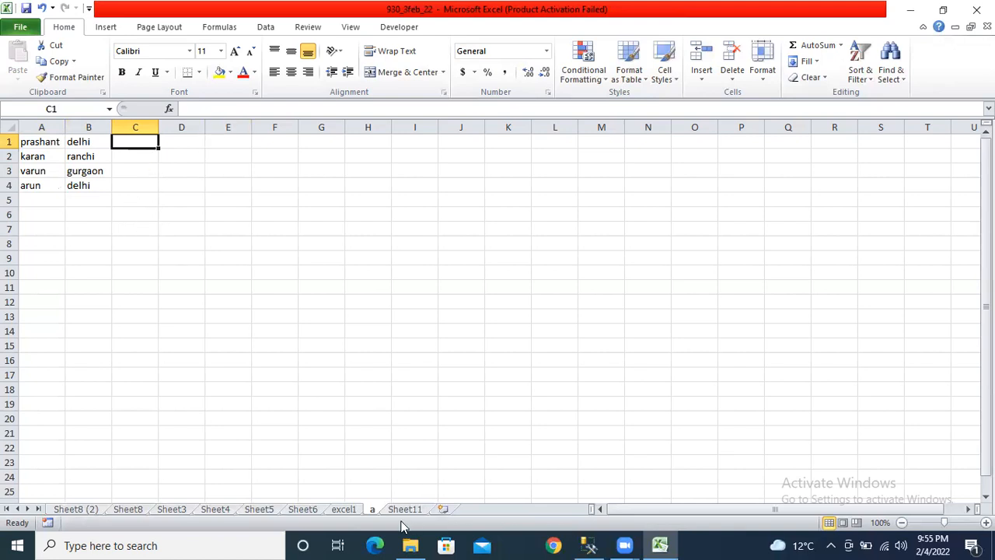
- Protect sheet a with a password, entered twice to confirm
right_click(373, 509)
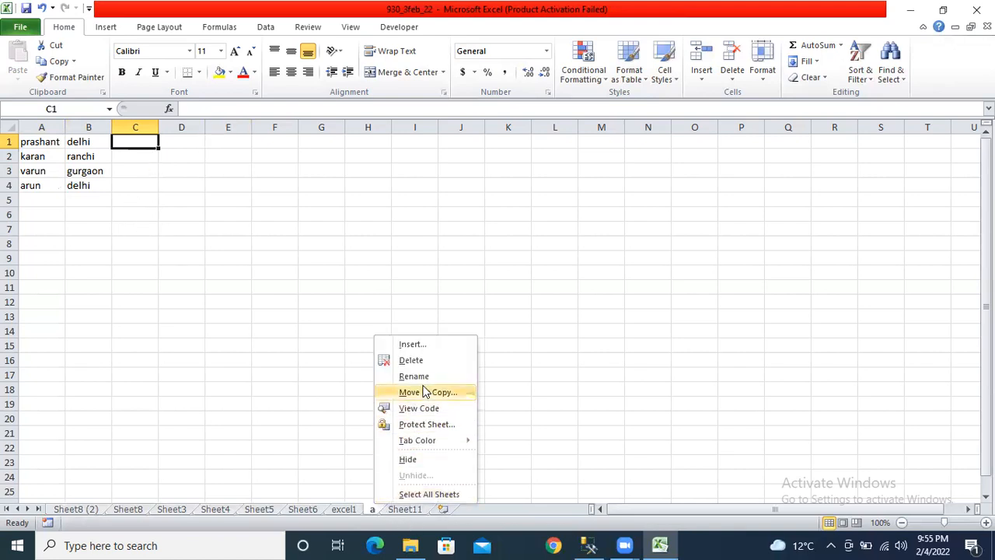
click(411, 424)
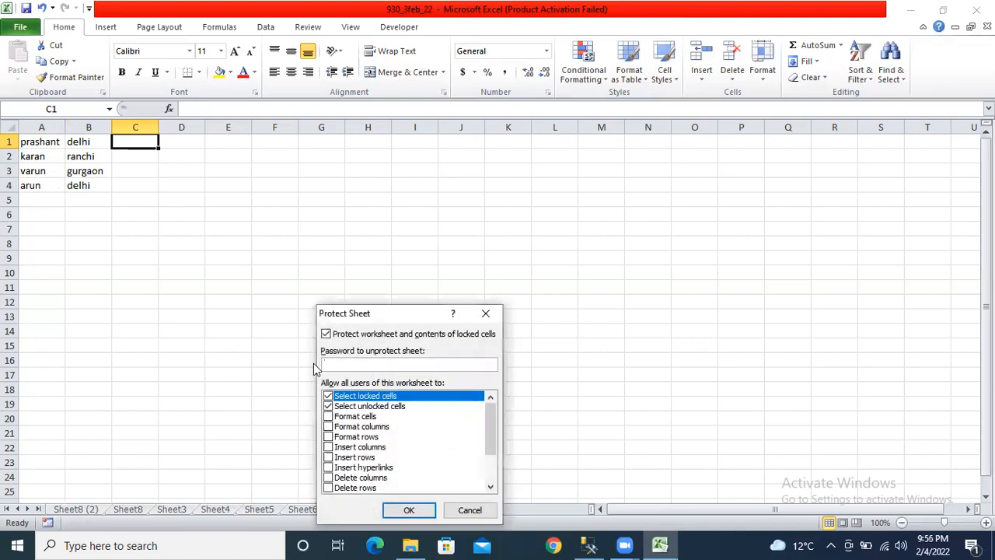
text(12)
key(Return)
text(12)
key(Return)
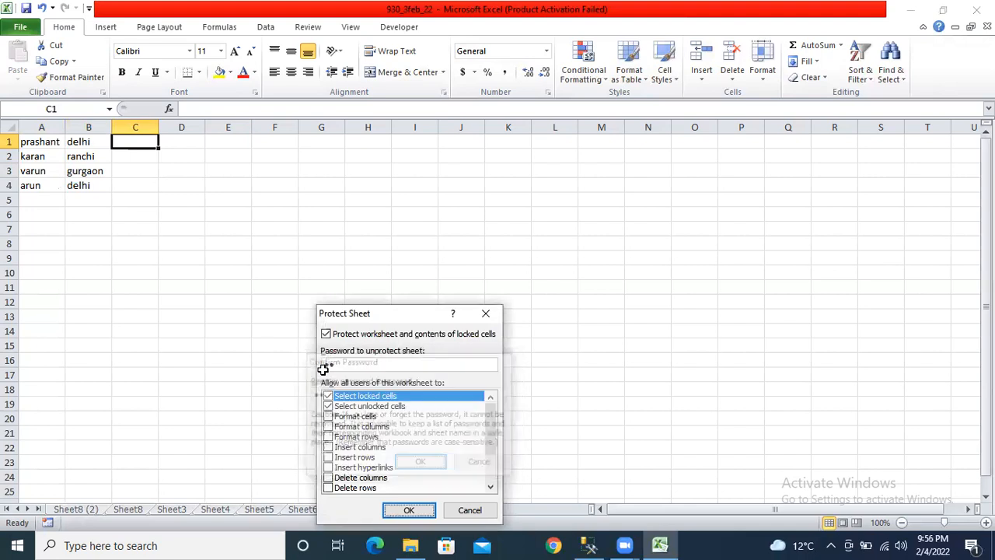
- Try editing cells B2, C2 and D1, and dismiss each read-only warning
double_click(76, 156)
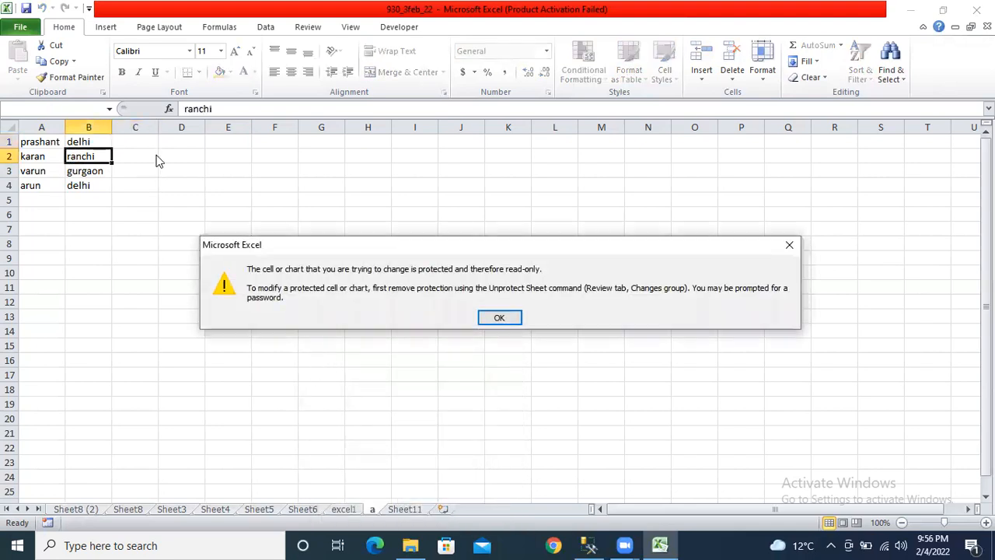
click(499, 317)
click(233, 160)
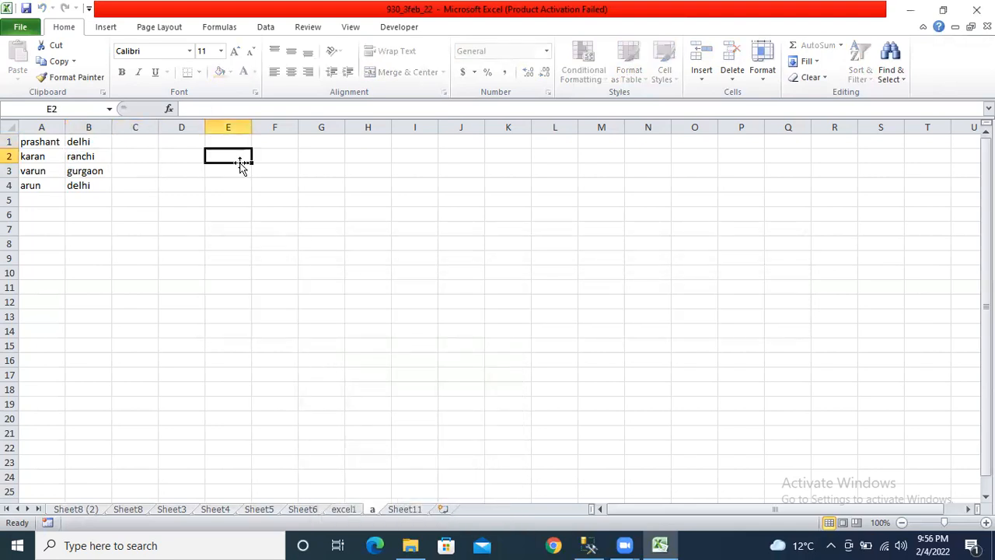
double_click(138, 158)
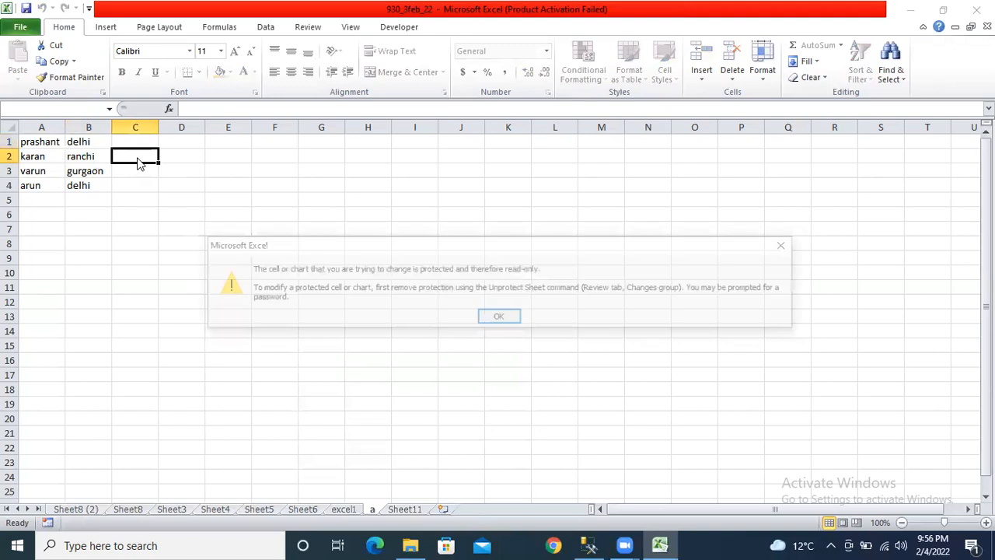
key(Return)
click(186, 140)
double_click(187, 143)
click(503, 319)
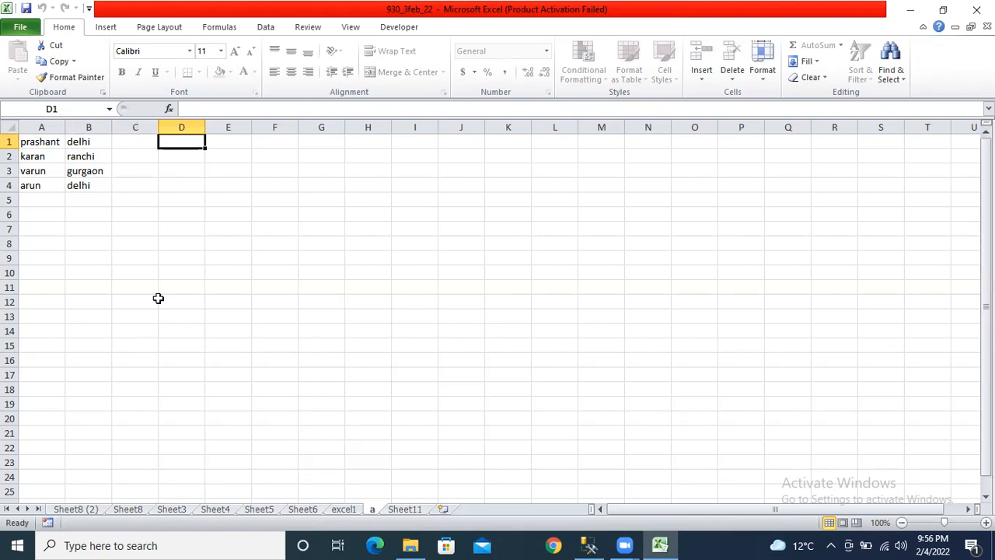
right_click(372, 511)
- Unprotect sheet a by entering its password
click(406, 432)
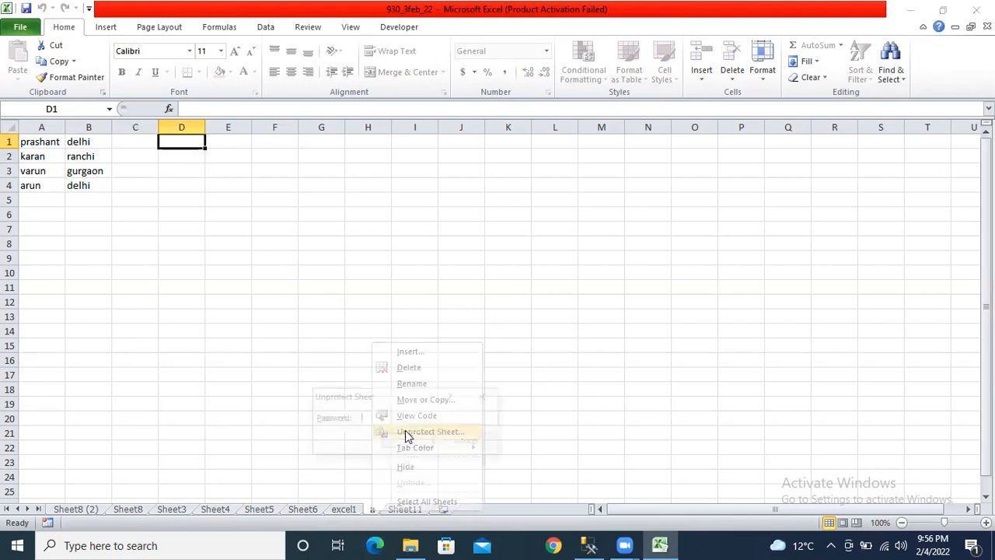
text(123)
click(406, 437)
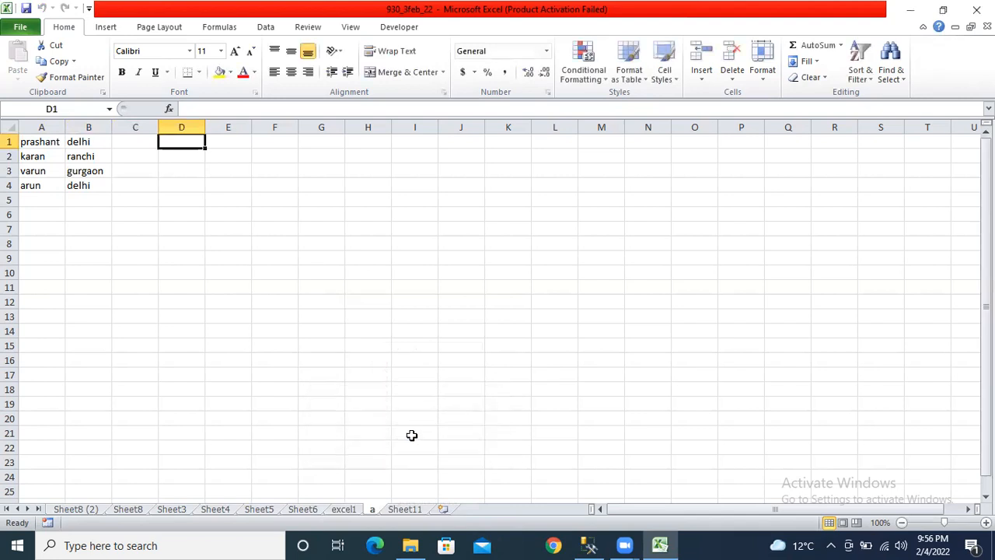
- Select columns A and B, then deselect and select the entire worksheet with Ctrl+A
drag(42, 127, 82, 127)
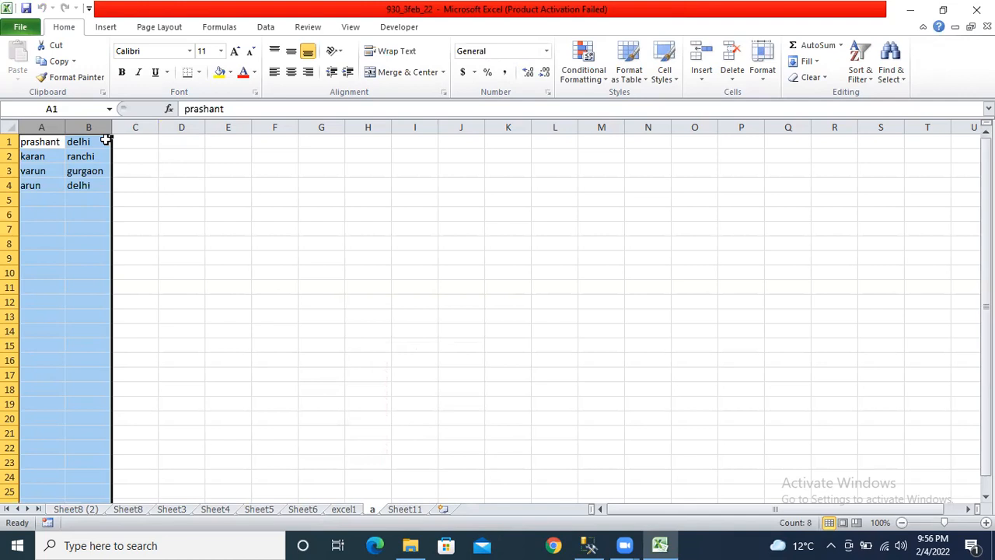
click(191, 234)
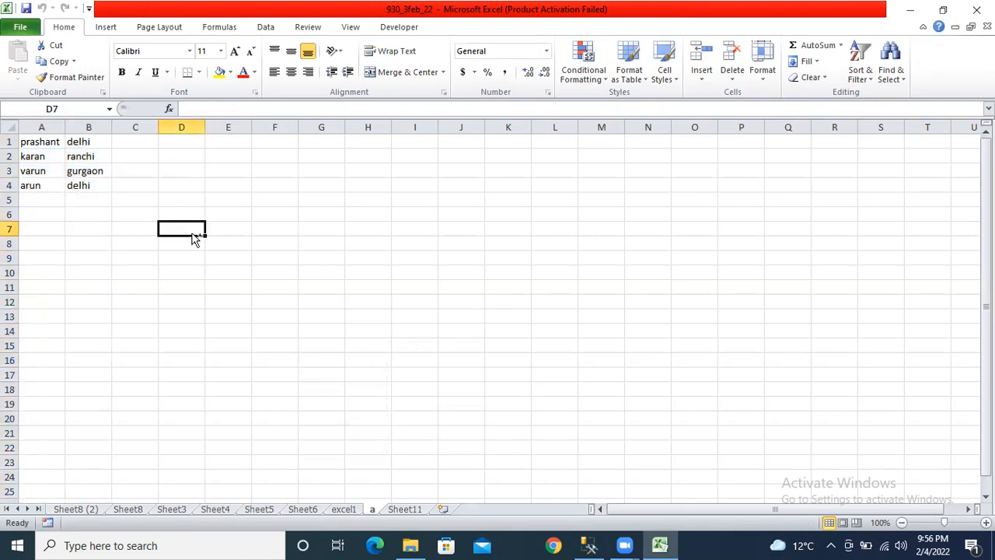
key(ctrl+a)
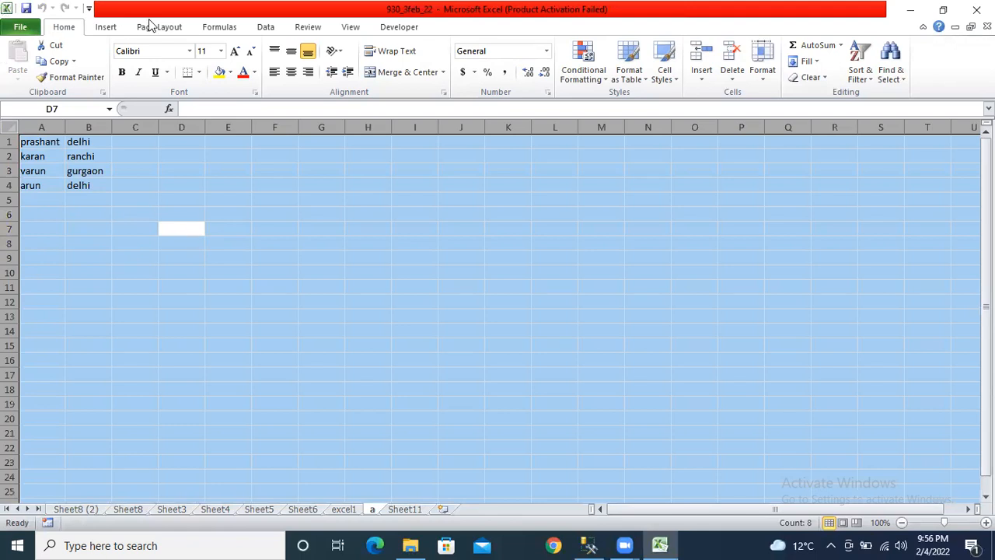
- Toggle Lock Cell off under Home > Format for the whole selected sheet, then recheck the menu
click(762, 76)
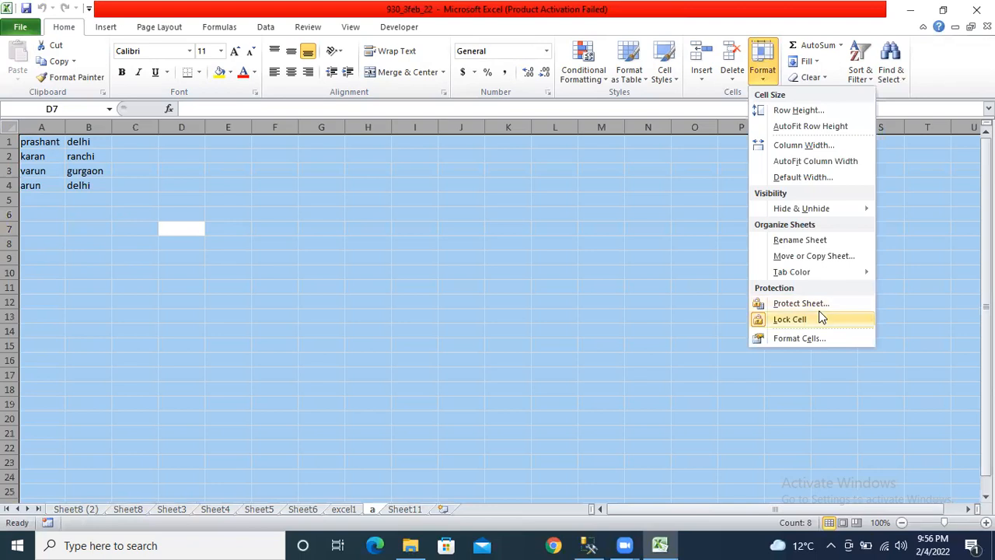
mouse_move(830, 278)
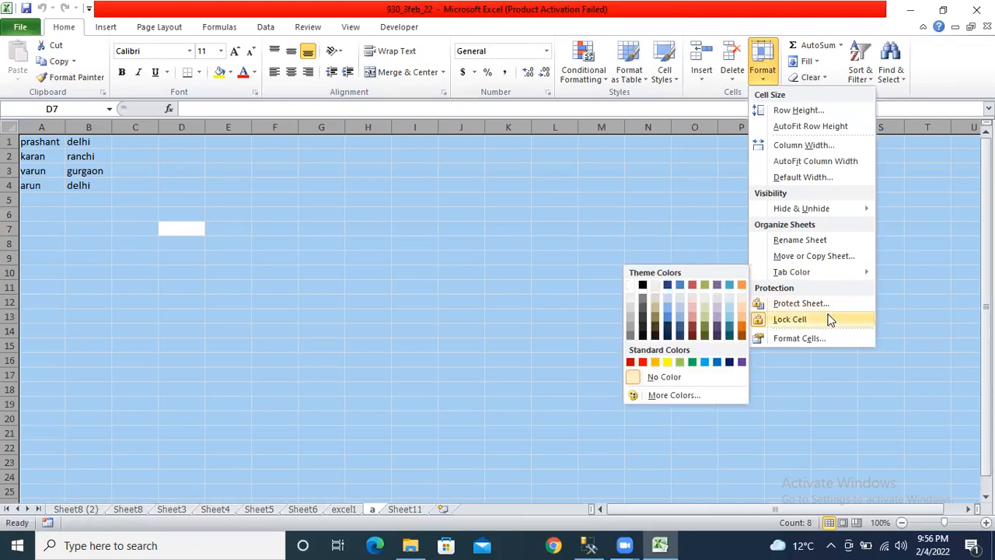
click(828, 319)
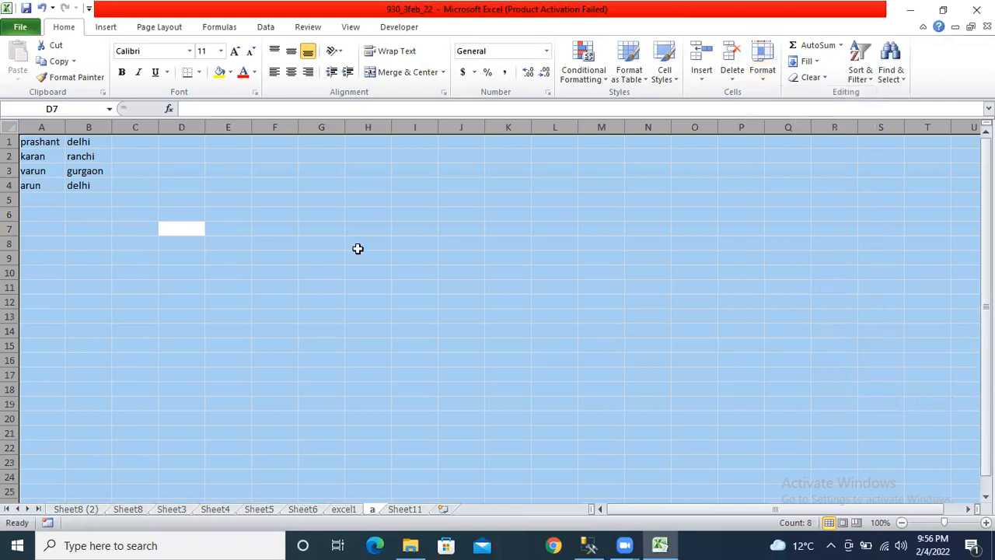
click(237, 182)
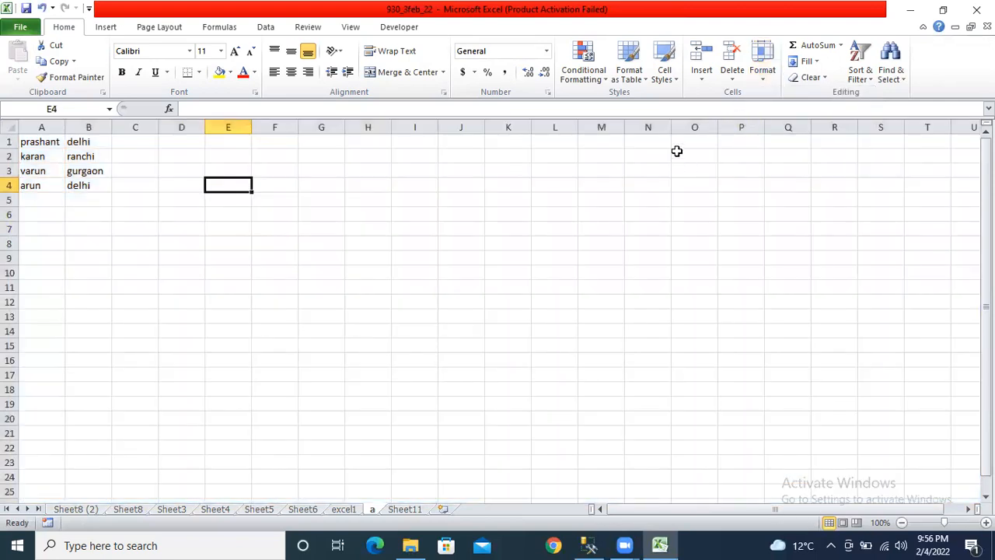
click(763, 69)
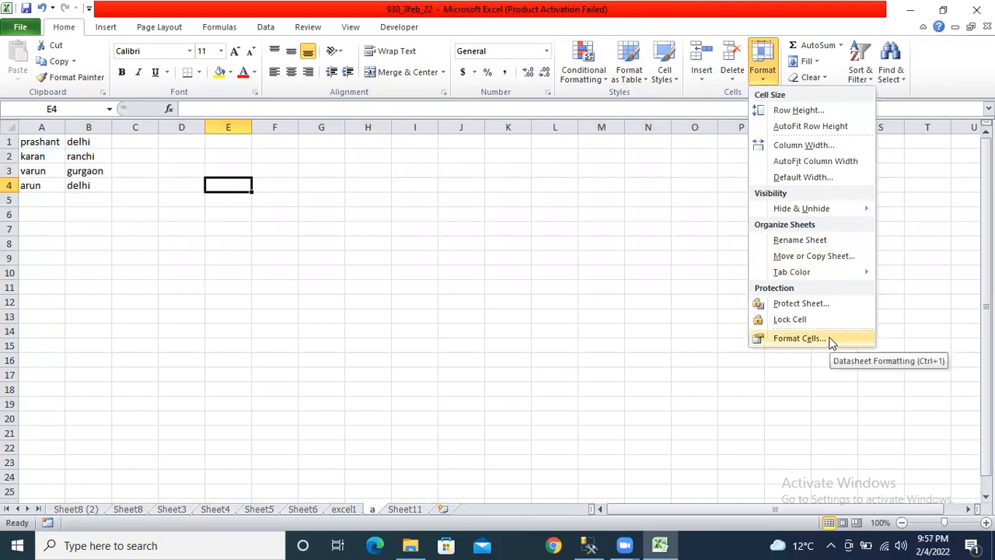
click(482, 252)
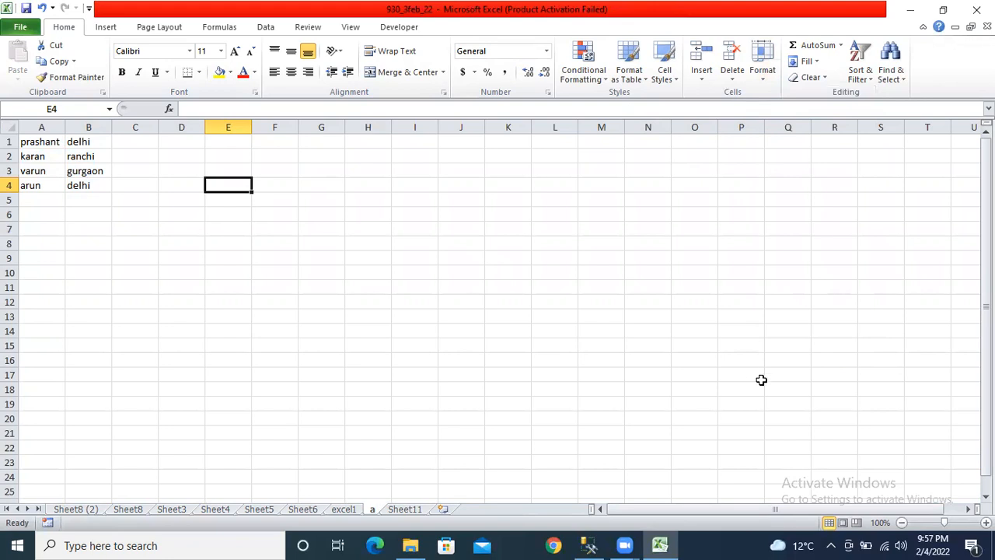
- Lock the cells in columns A and B via Format > Lock Cell
drag(39, 127, 88, 127)
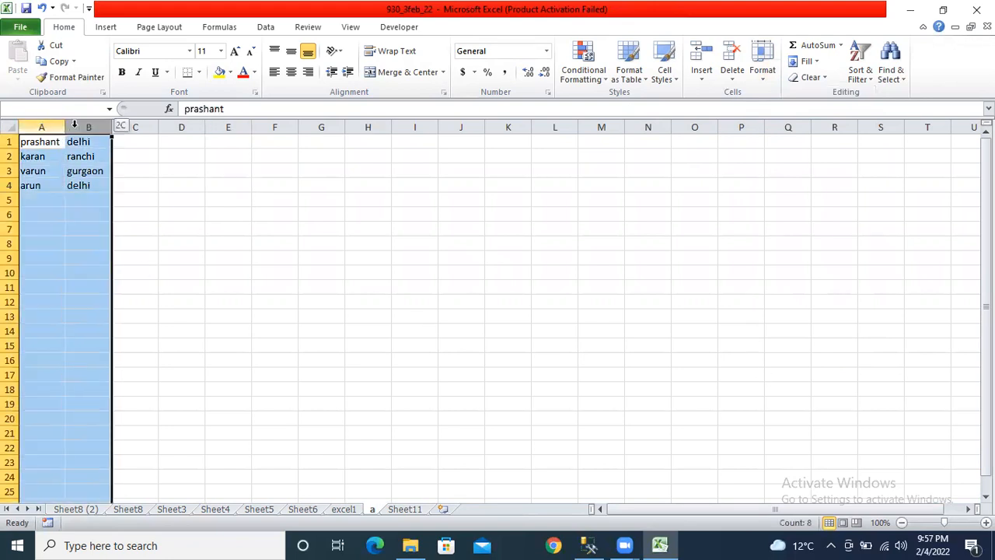
click(762, 66)
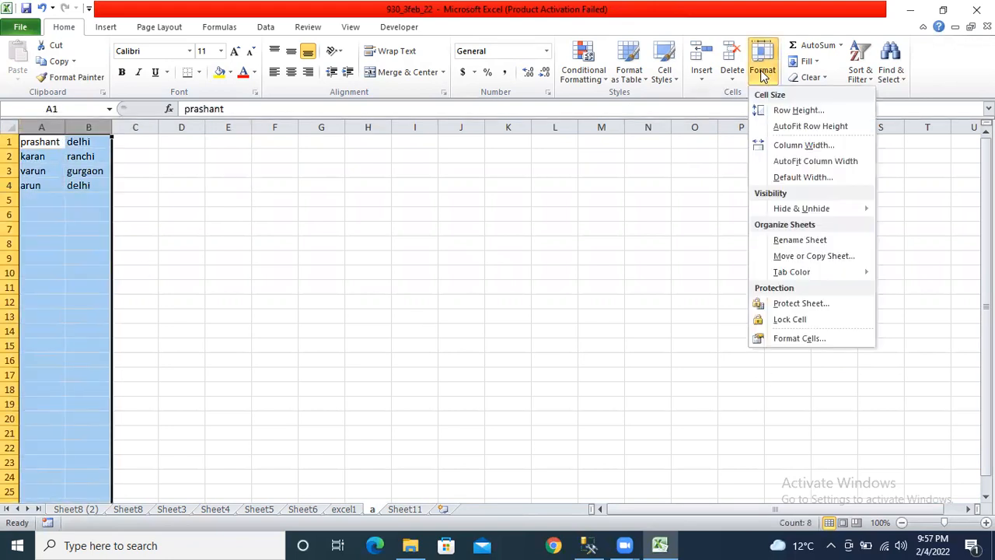
click(806, 327)
- Check the lock status of cells C2 and B2 in the Format menu without changing it
click(271, 157)
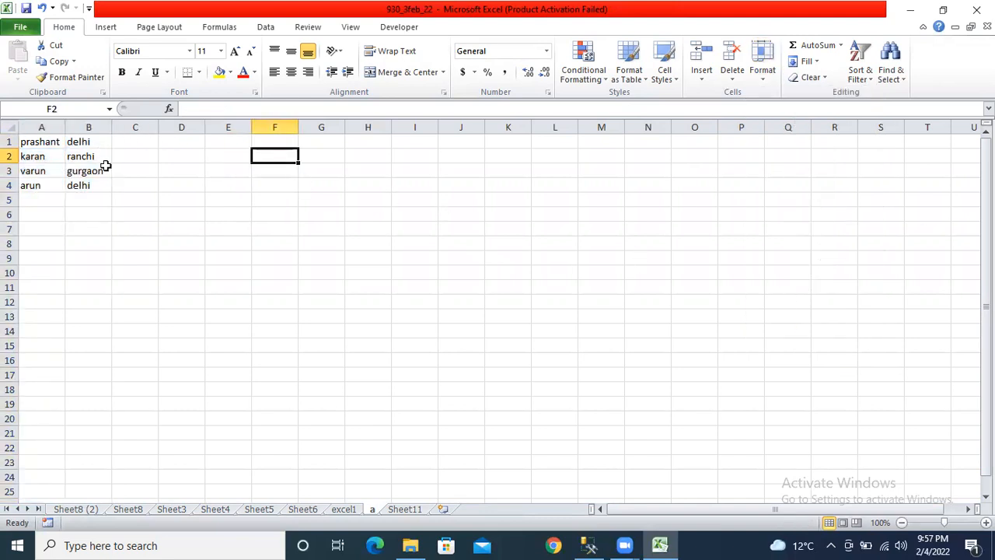
click(131, 158)
click(768, 74)
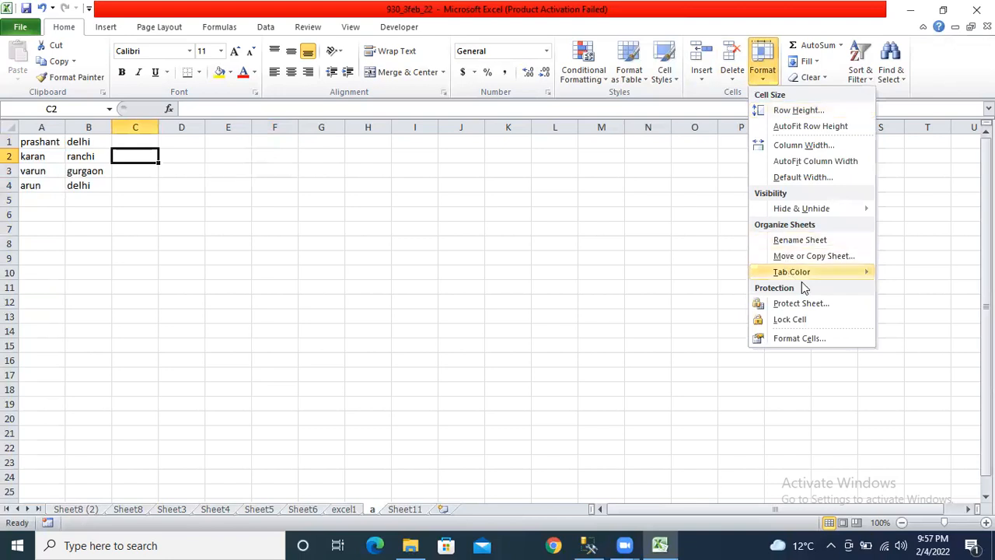
mouse_move(806, 278)
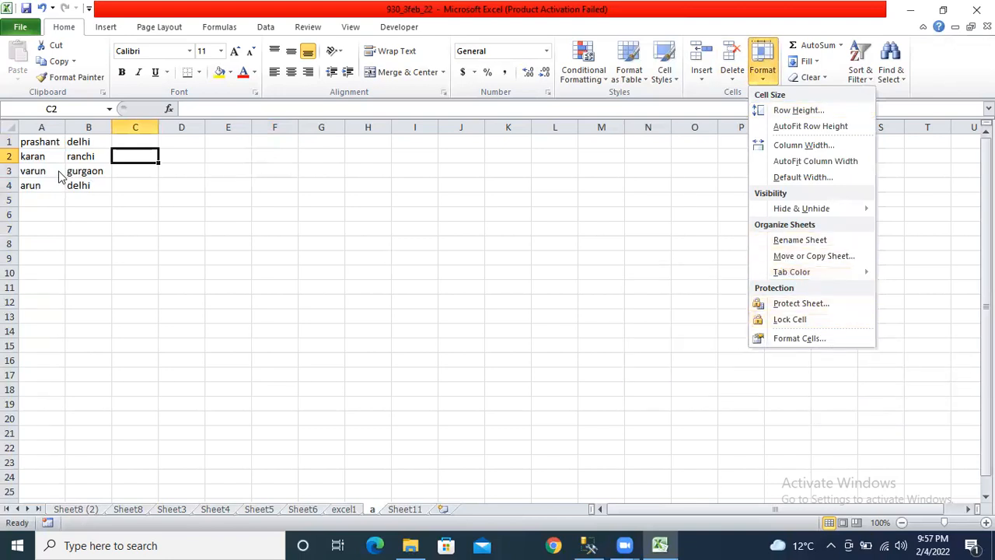
click(88, 158)
click(762, 70)
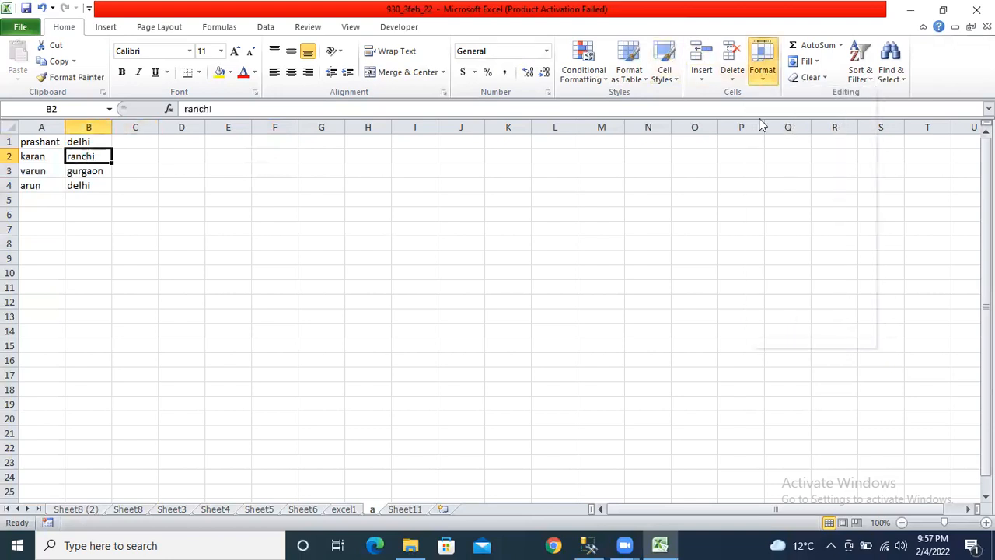
click(315, 242)
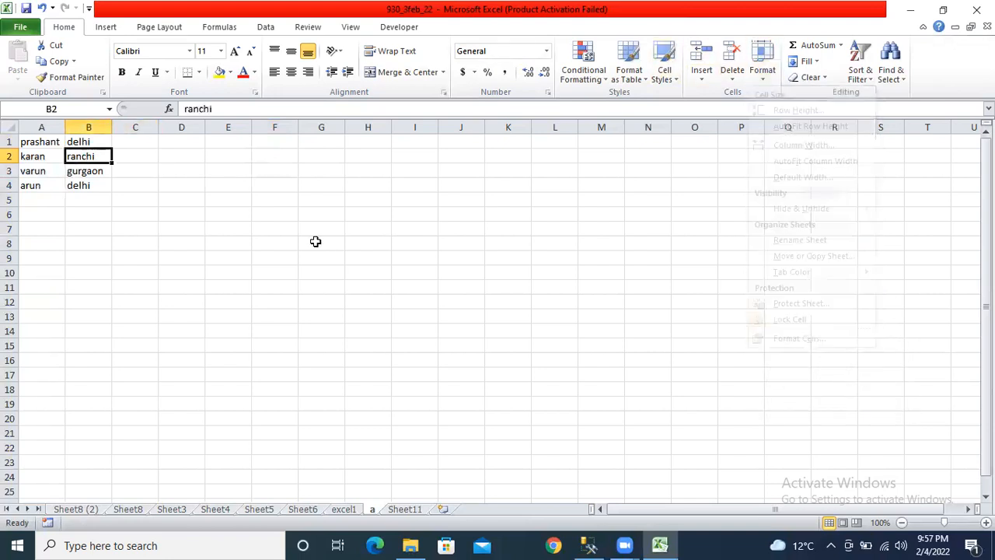
- Save the workbook, then select prashant in A1 and karan in A2
click(28, 9)
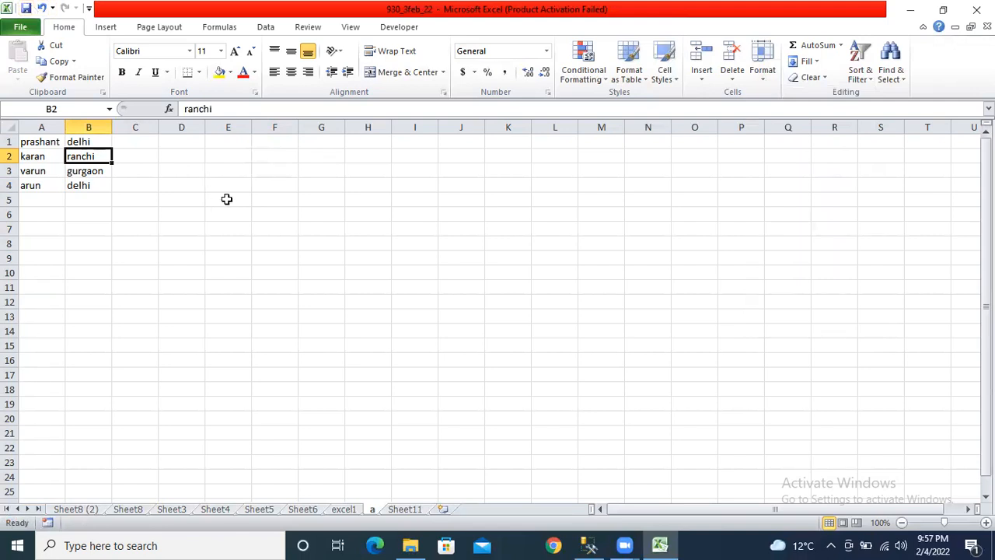
click(49, 140)
click(39, 154)
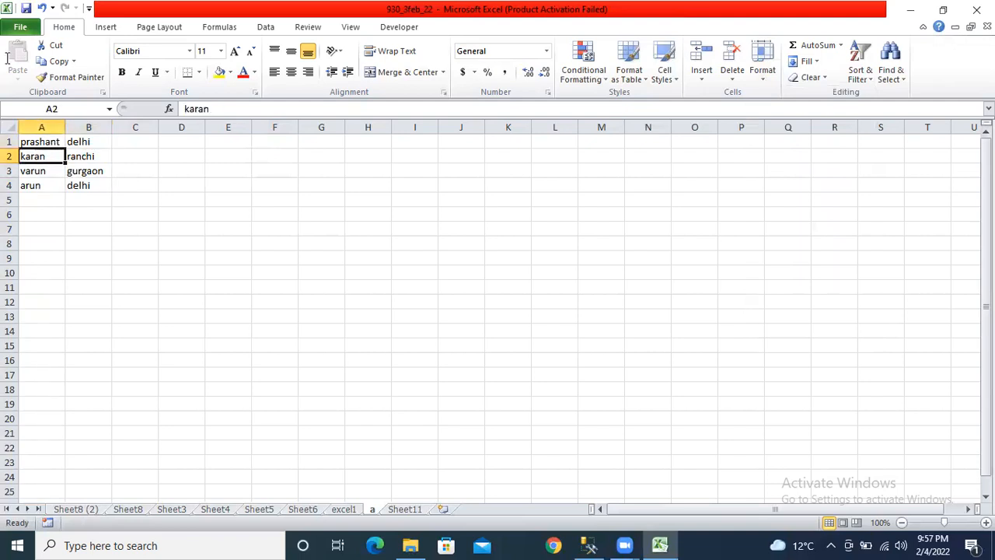
- Select several empty cells on sheet a: G12, M19, C5, G2, H8 and D10
click(302, 300)
click(579, 403)
click(126, 196)
click(329, 159)
click(364, 244)
click(159, 269)
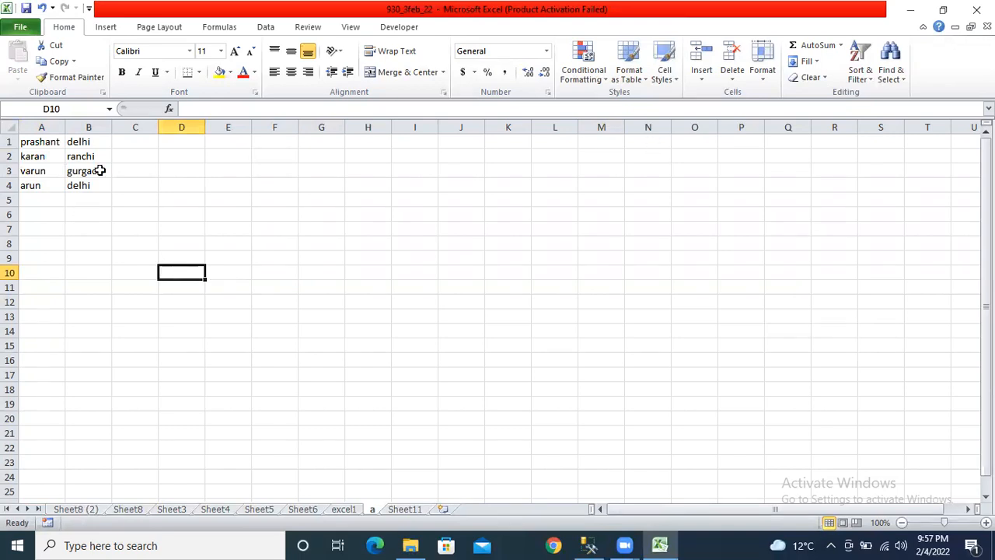
- Enter 'active' in C1, then open A1 and B1 for editing and select B4
click(134, 147)
text(ac)
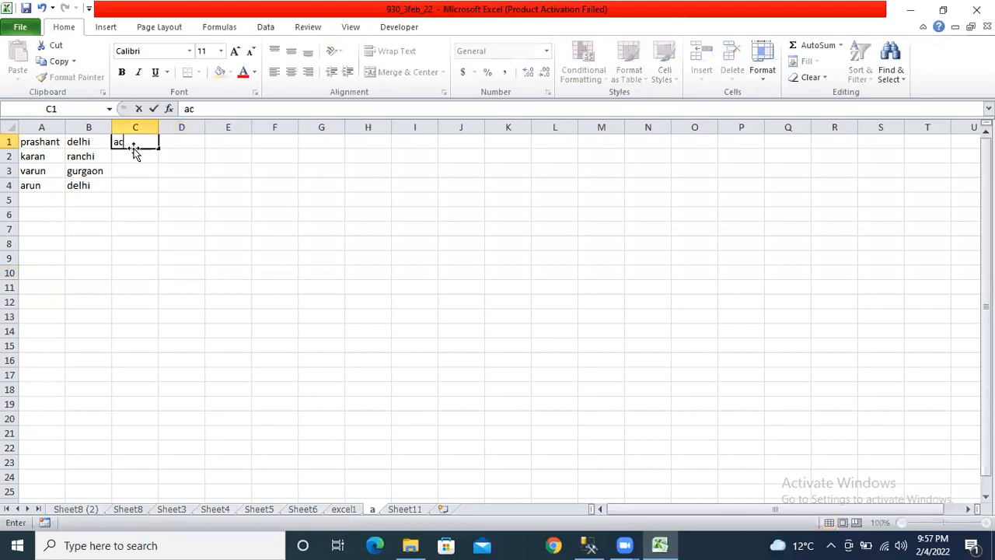
text(tive)
key(Return)
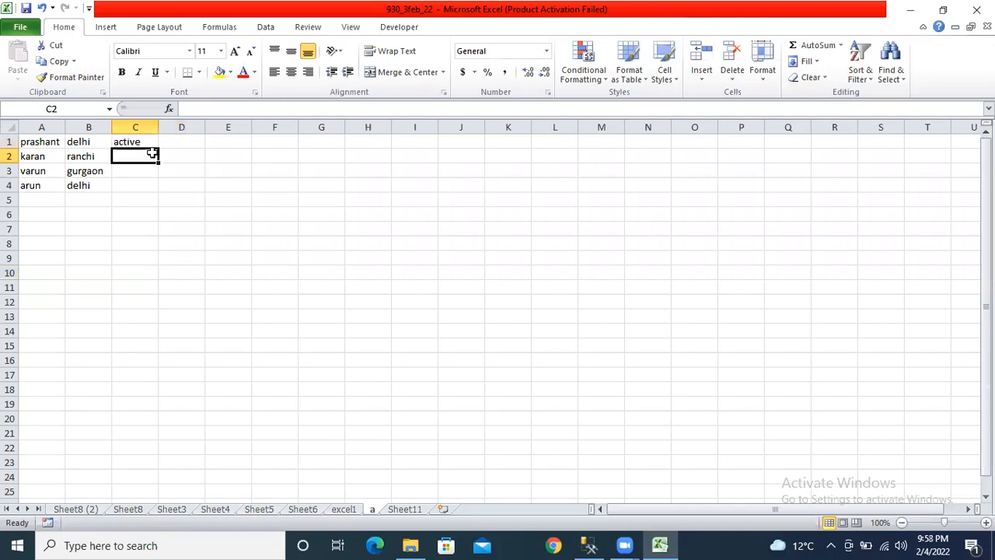
double_click(45, 141)
double_click(76, 142)
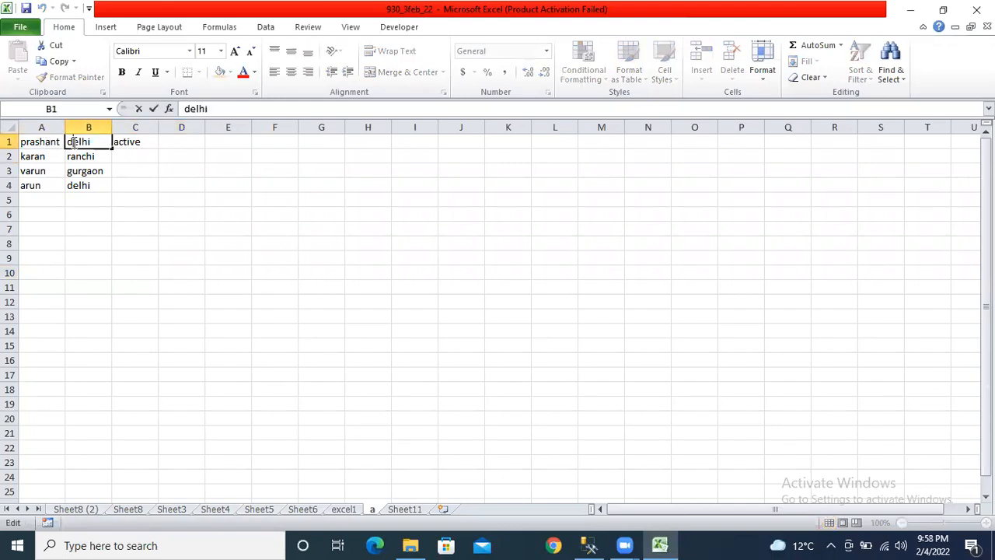
click(314, 176)
click(105, 185)
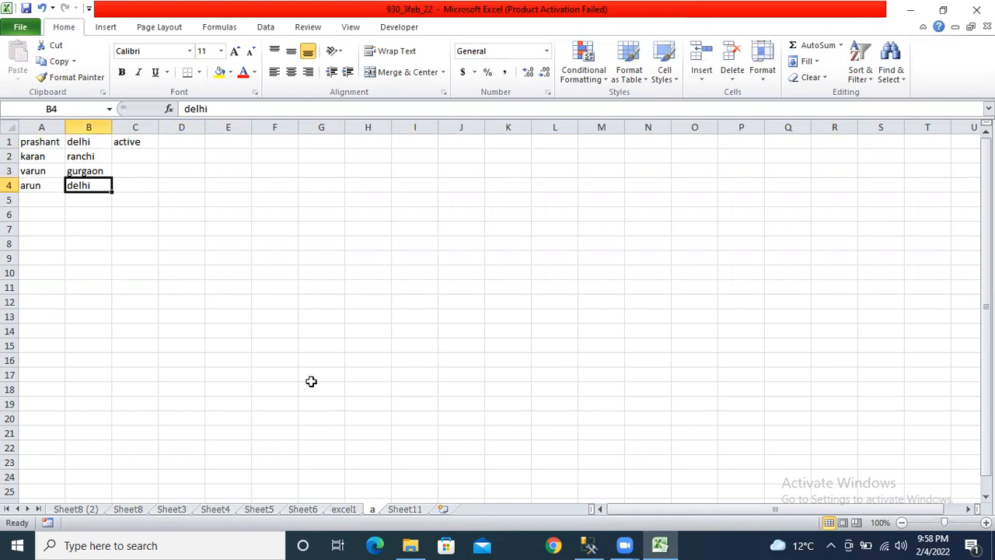
- Protect sheet a again with a password, entered twice to confirm
right_click(372, 509)
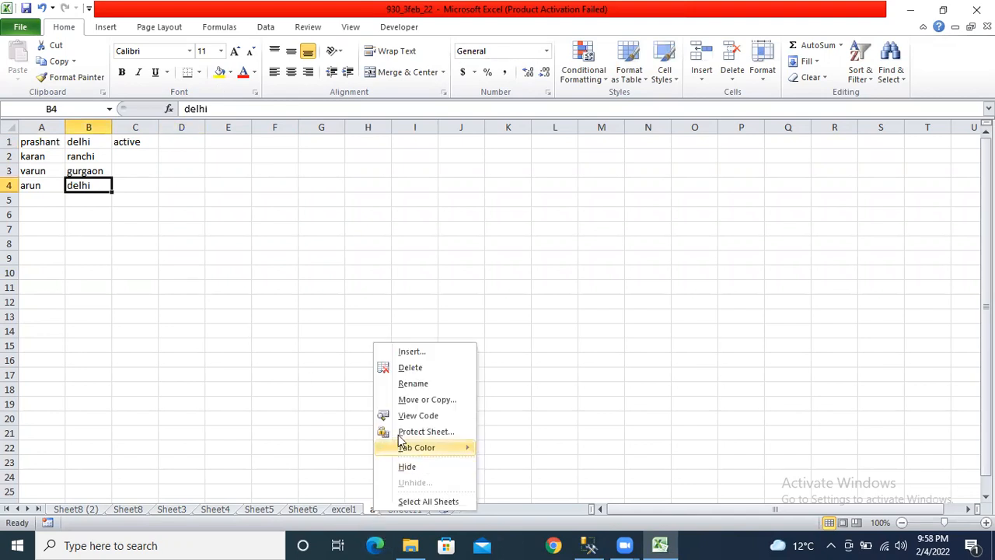
click(383, 432)
text(12)
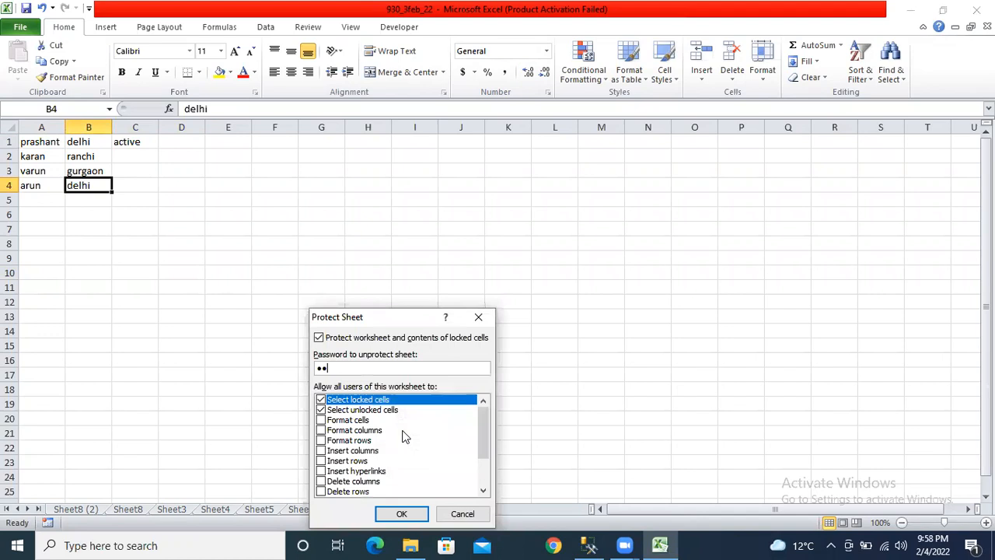
key(Return)
text(12)
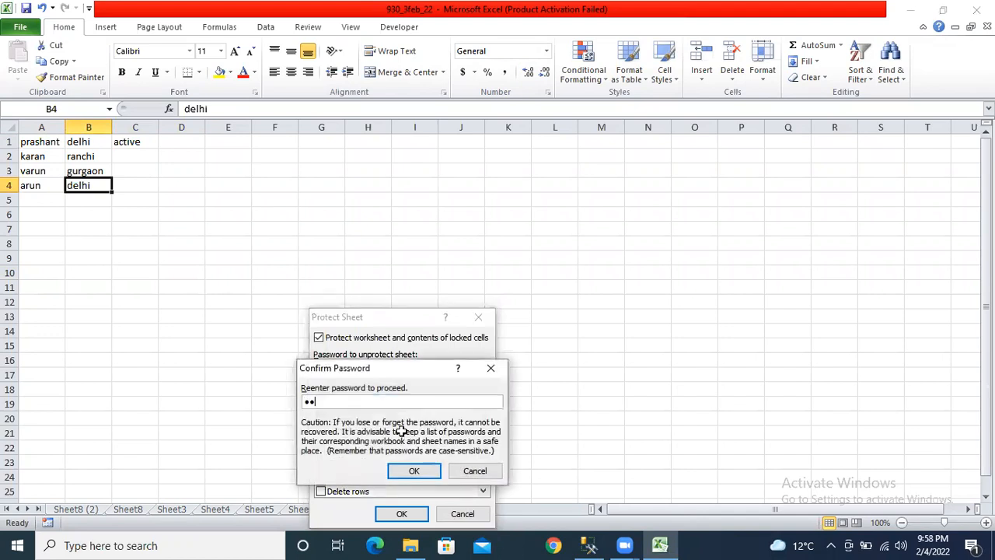
key(Return)
- Confirm that editing ranchi in B2 and prashant in A1 is refused
double_click(80, 159)
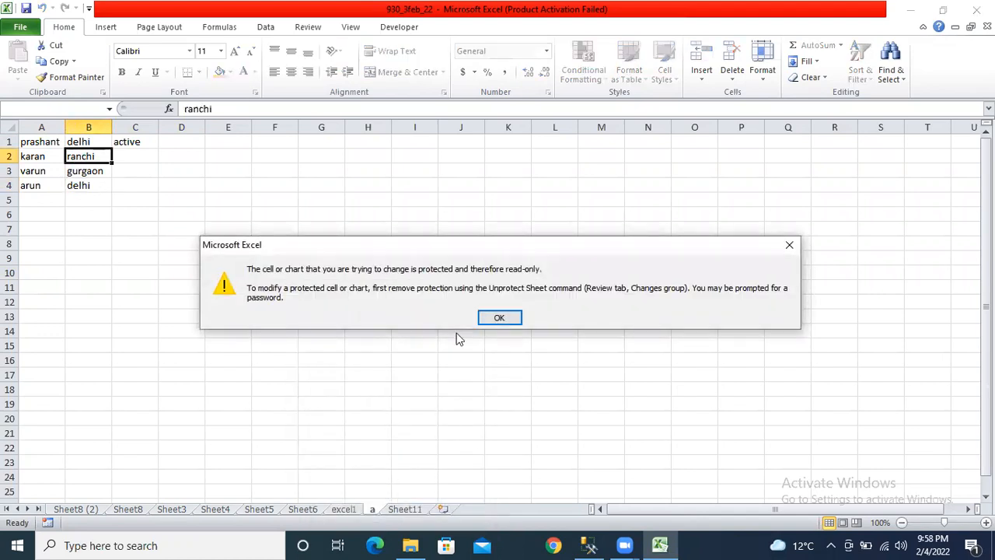
click(499, 317)
key(Down)
key(Down)
key(Left)
key(Tab)
key(Tab)
key(Tab)
key(Tab)
click(54, 145)
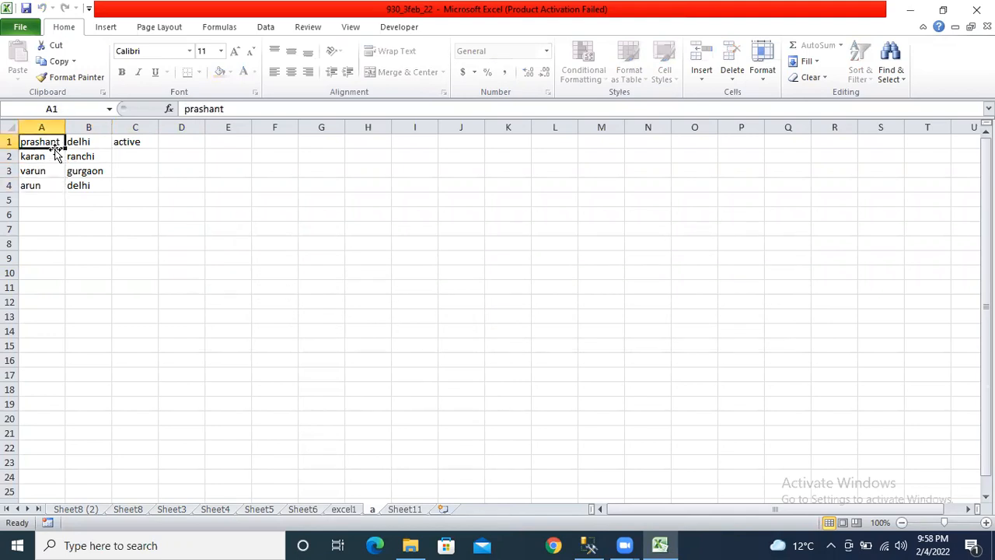
double_click(56, 145)
click(491, 323)
- Open 'active' in C1 for editing, then select cells C3, C2, C4 and J6
click(141, 145)
double_click(150, 142)
click(287, 199)
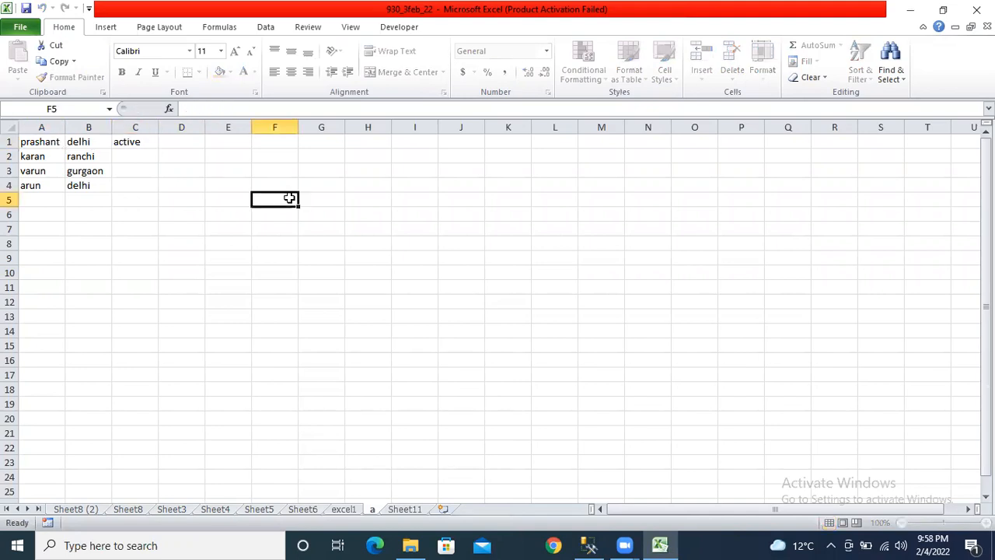
click(147, 167)
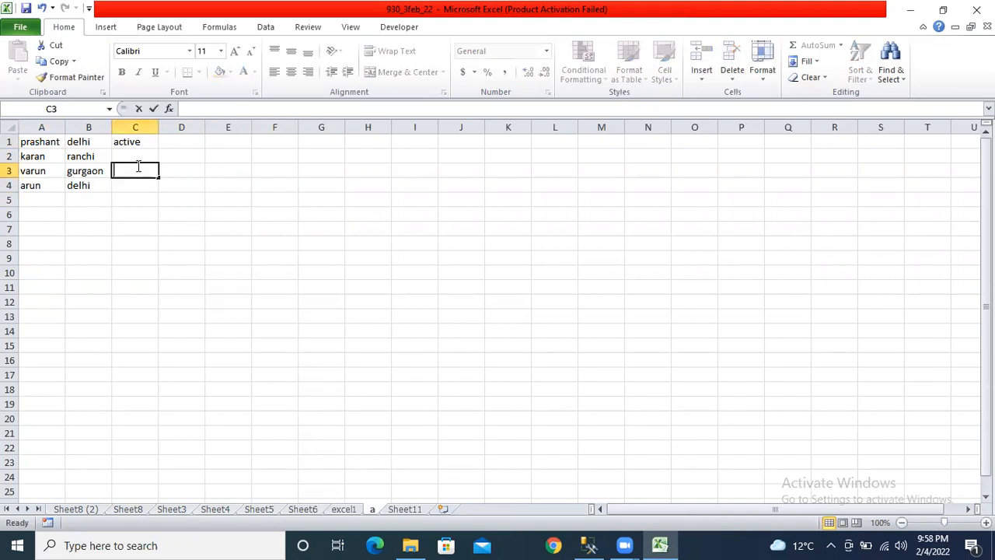
click(142, 154)
click(146, 184)
click(465, 211)
- Save the protected workbook and confirm empty cells A5 and A8 also refuse edits
click(25, 8)
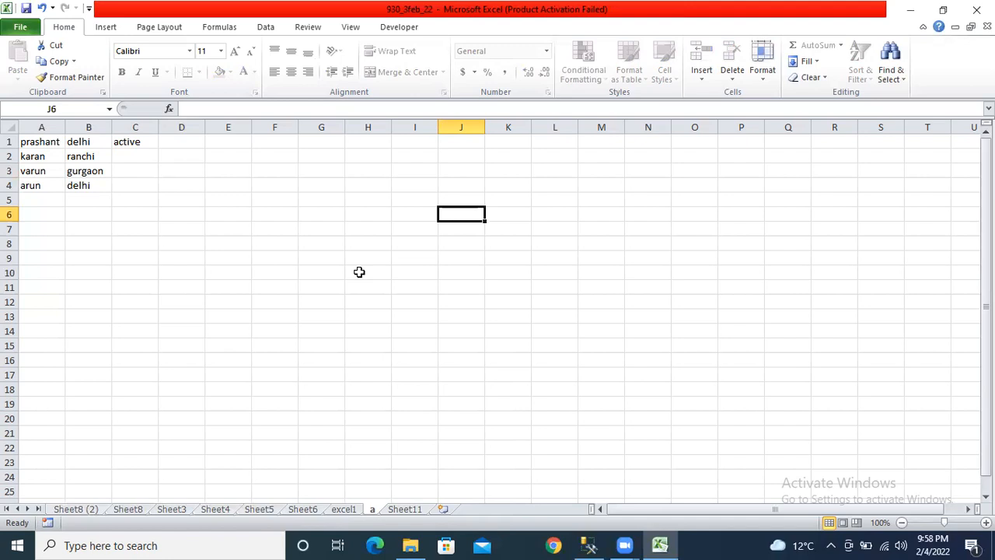
double_click(51, 200)
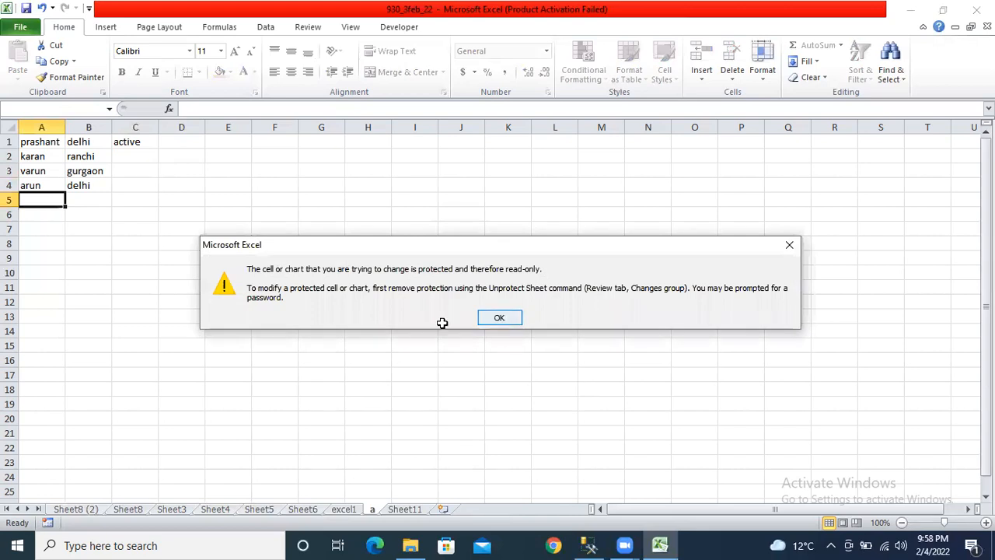
key(Return)
click(38, 247)
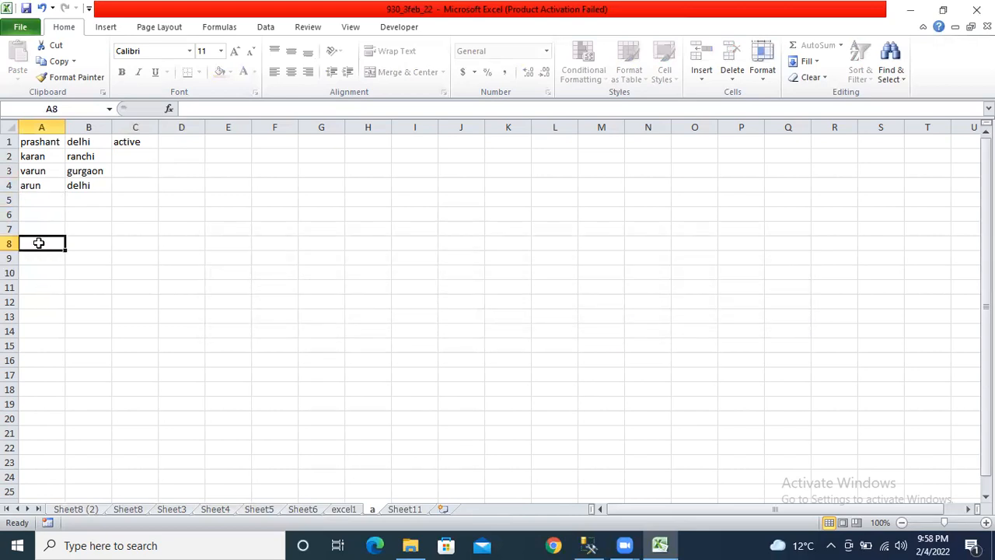
double_click(38, 247)
click(489, 316)
- Enter a double-quote mark in cell G4
click(134, 166)
click(209, 158)
double_click(316, 186)
text(")
key(Return)
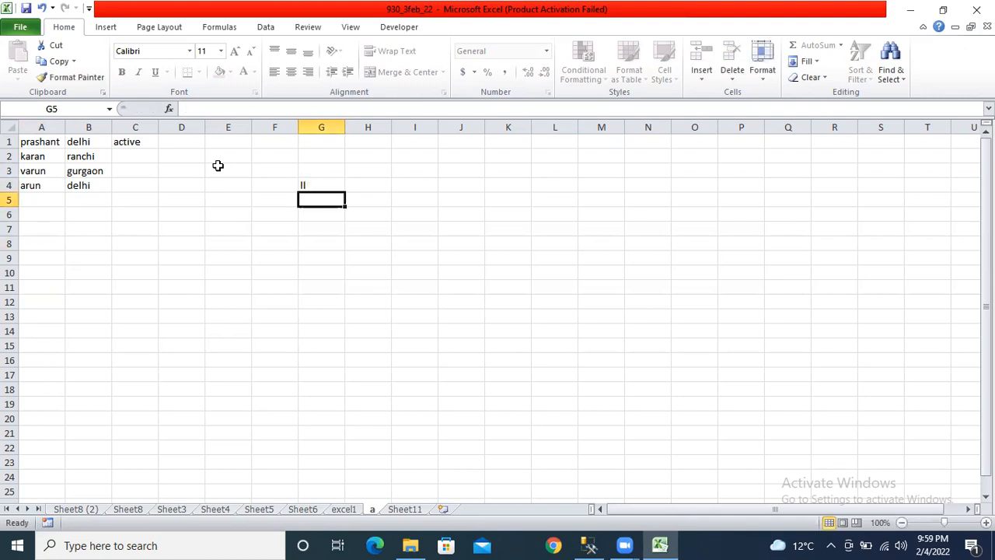
- Select E3 and arun in A4, then open D2 for editing and leave it unchanged
click(219, 167)
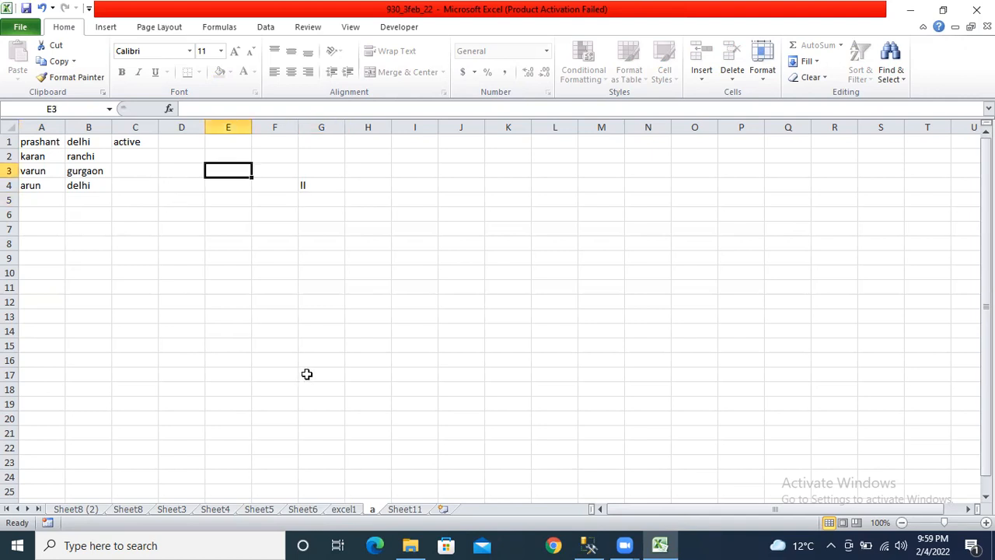
click(52, 192)
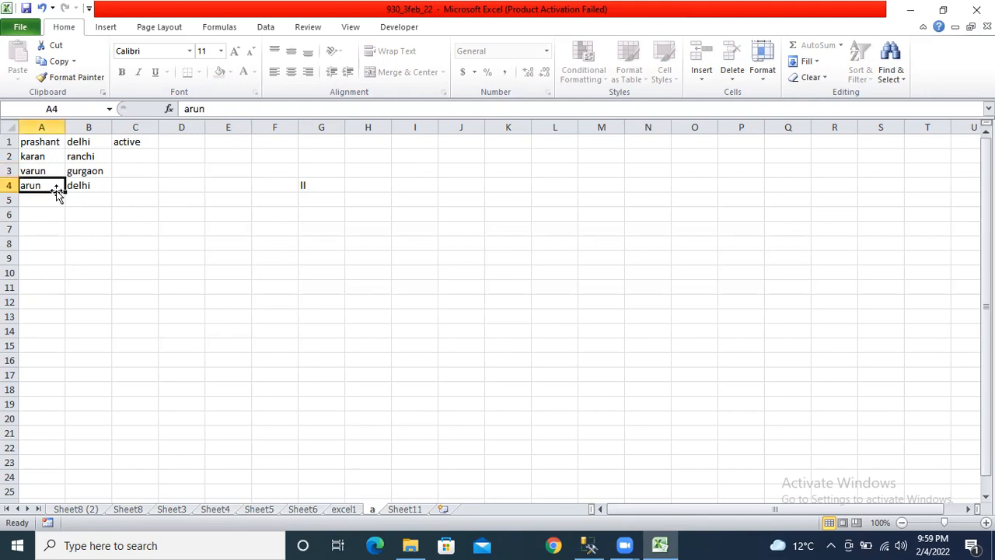
click(201, 160)
double_click(171, 153)
click(207, 247)
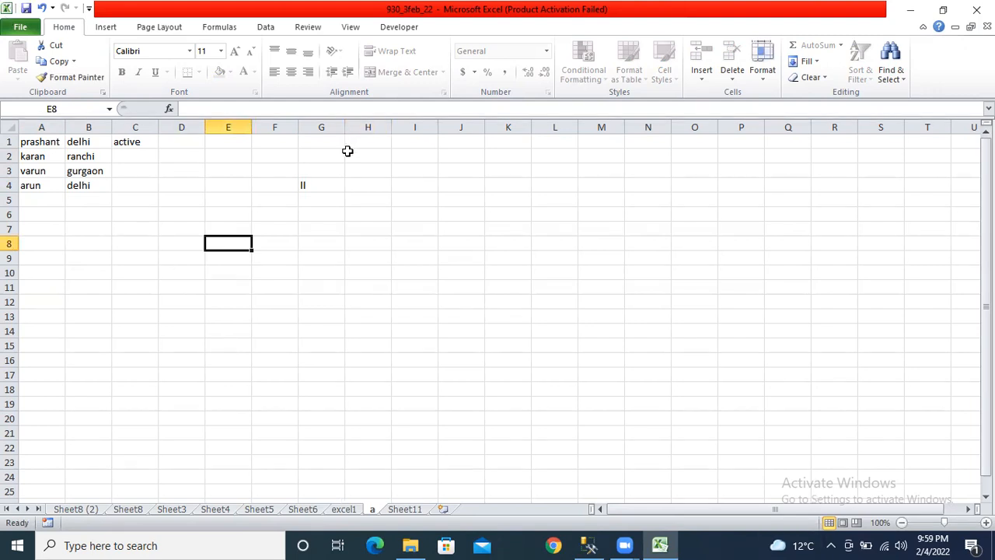
- Delete sheet a, confirming that its data will be permanently removed
right_click(374, 510)
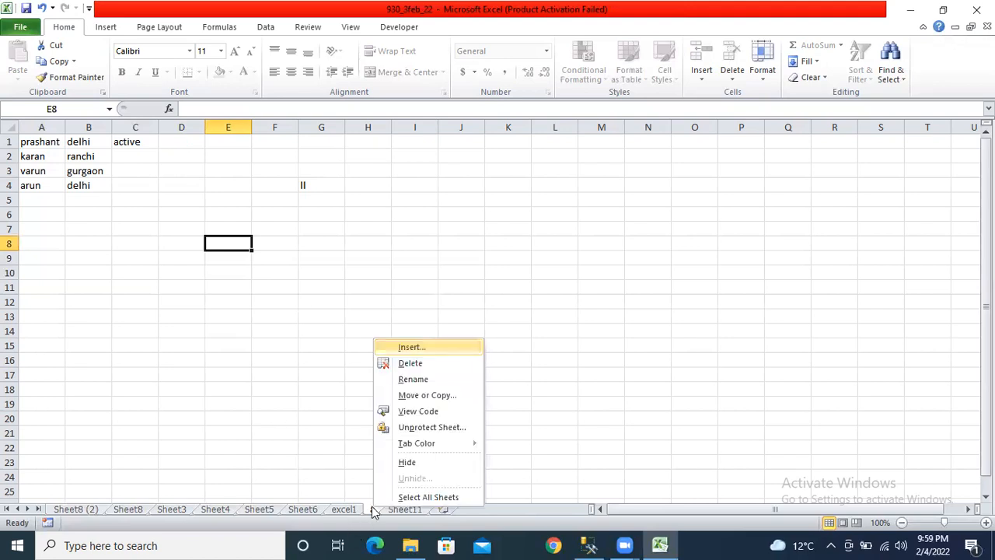
click(413, 370)
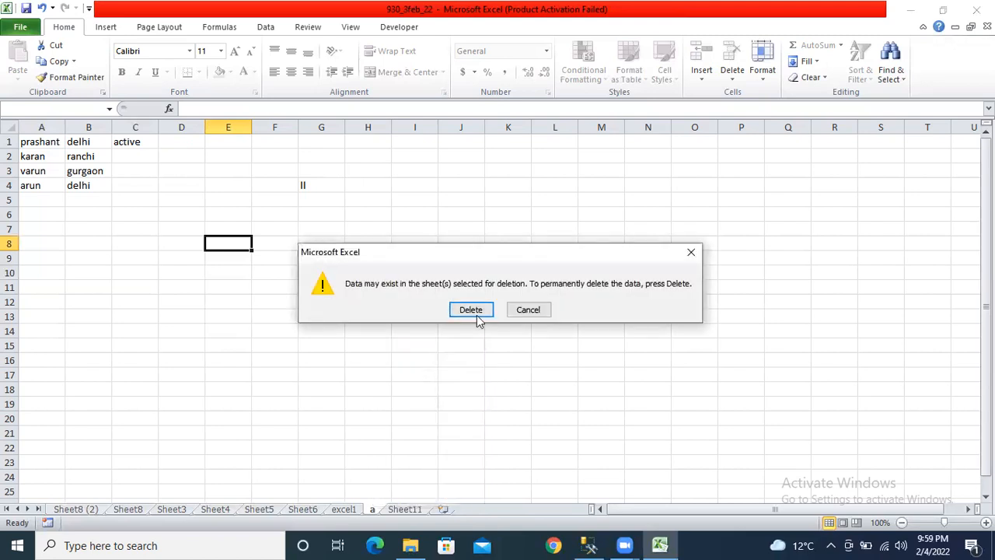
click(476, 316)
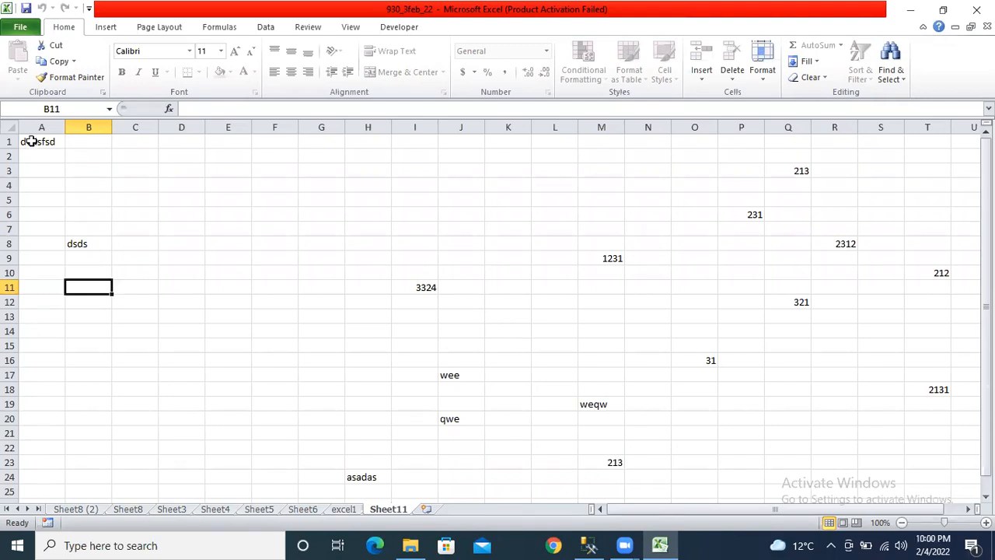
click(46, 126)
drag(46, 126, 84, 126)
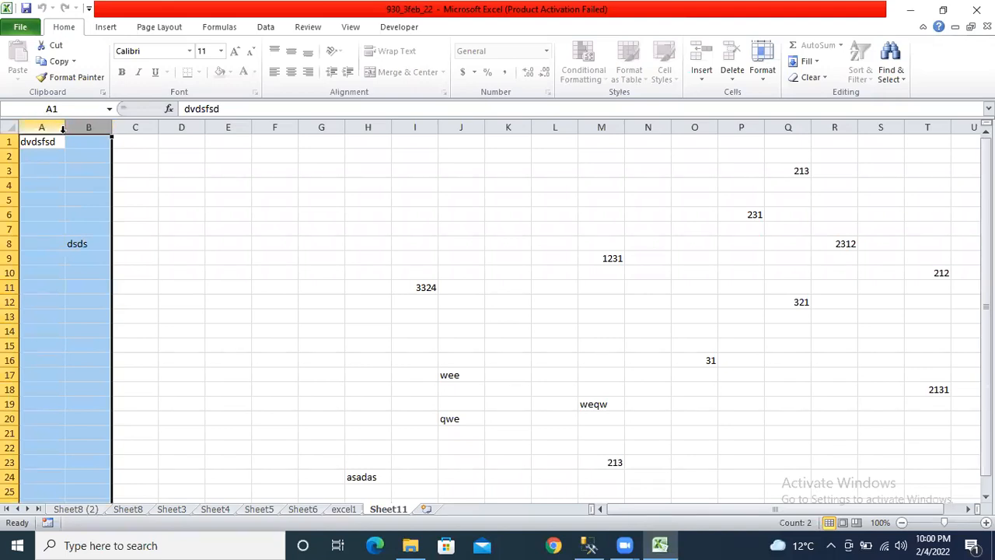
click(142, 157)
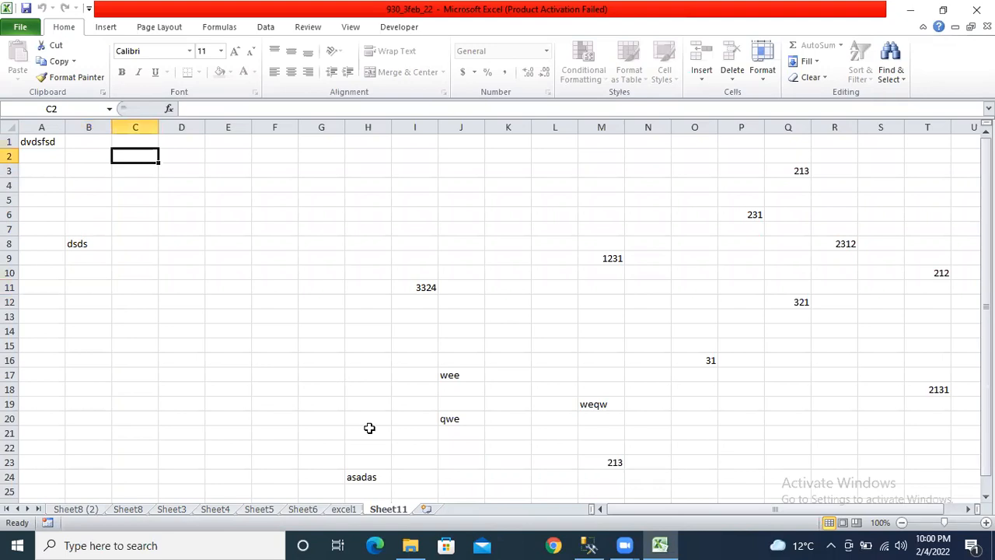
right_click(402, 514)
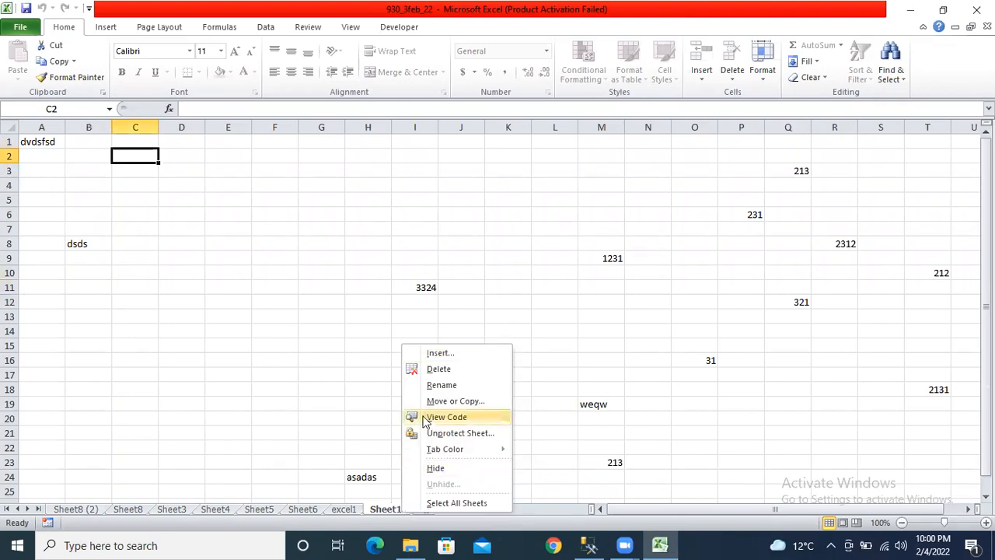
click(150, 347)
drag(42, 126, 91, 124)
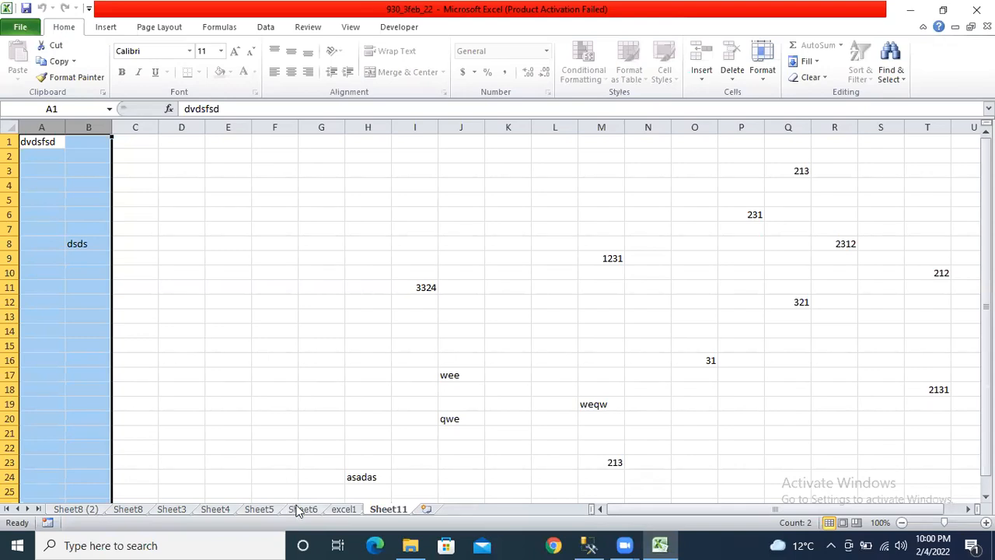
right_click(385, 514)
click(363, 525)
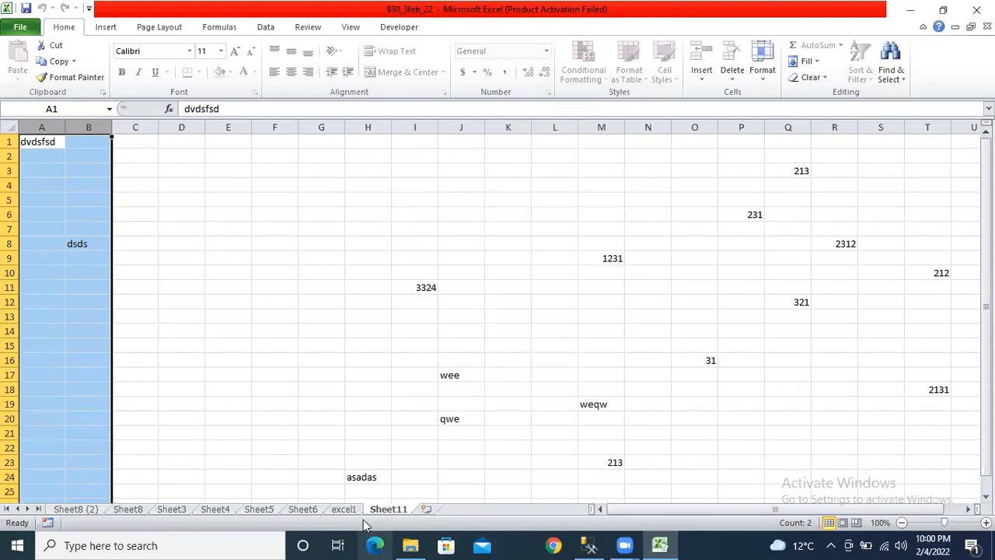
right_click(377, 509)
click(268, 356)
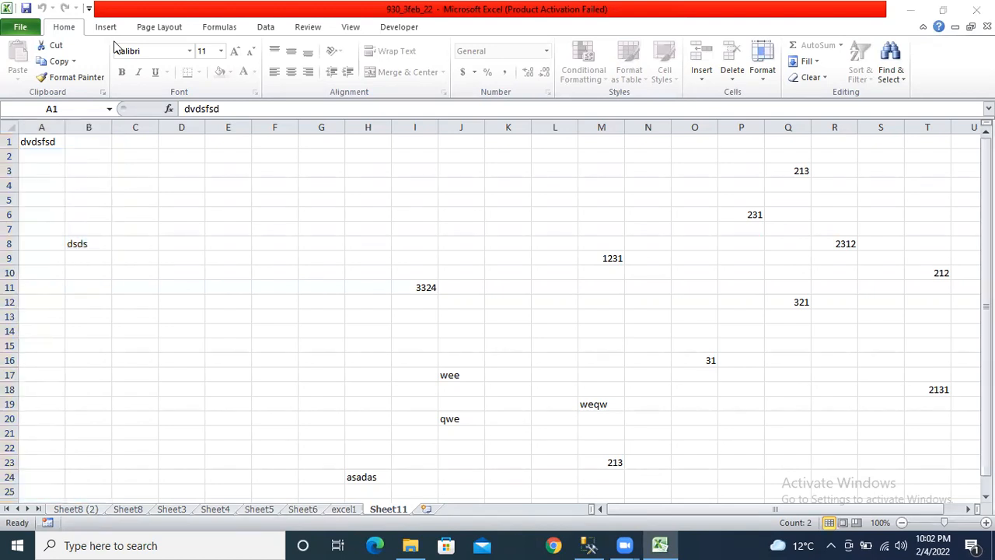
click(330, 514)
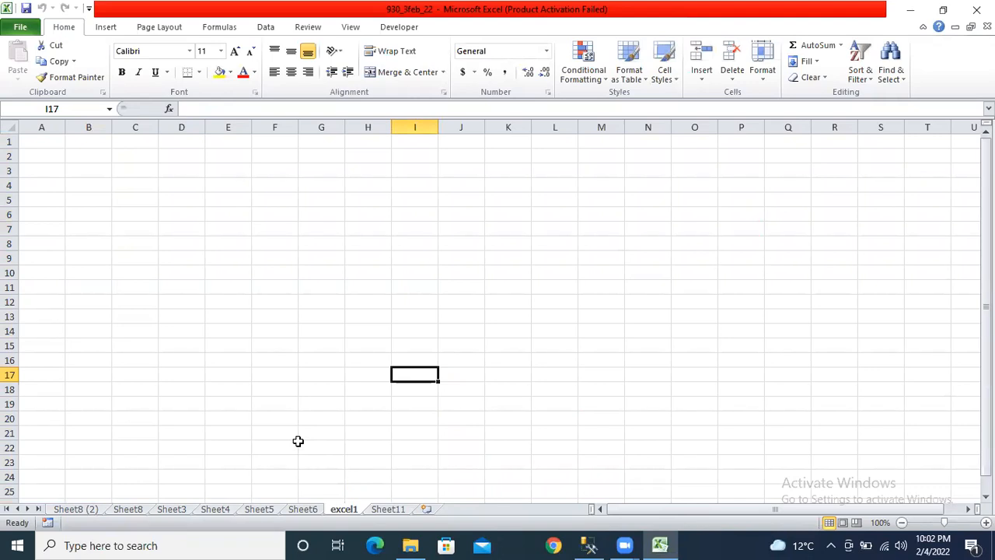
click(390, 510)
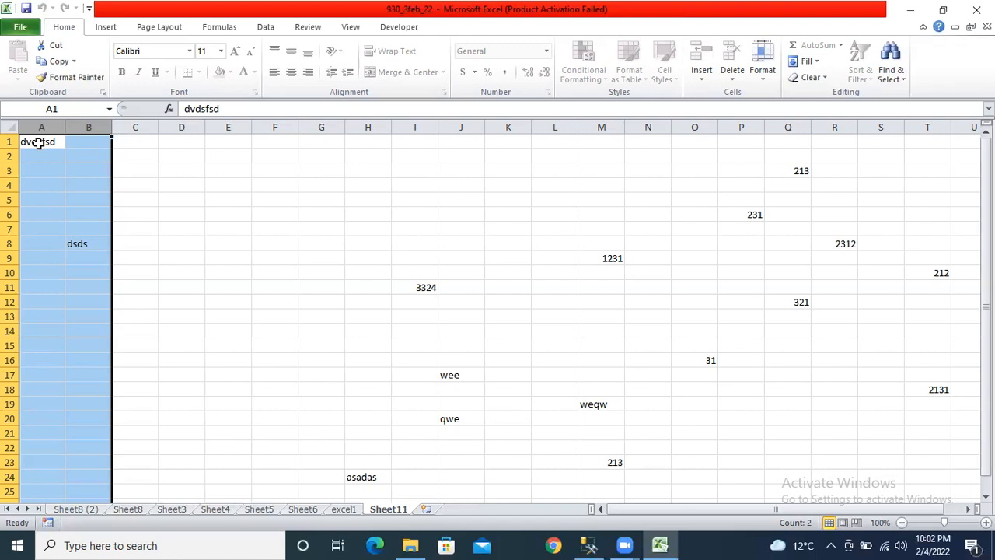
- Copy Sheet11's A1:P15 block and paste it at A1 of the excel1 sheet
drag(38, 142, 734, 343)
key(ctrl+c)
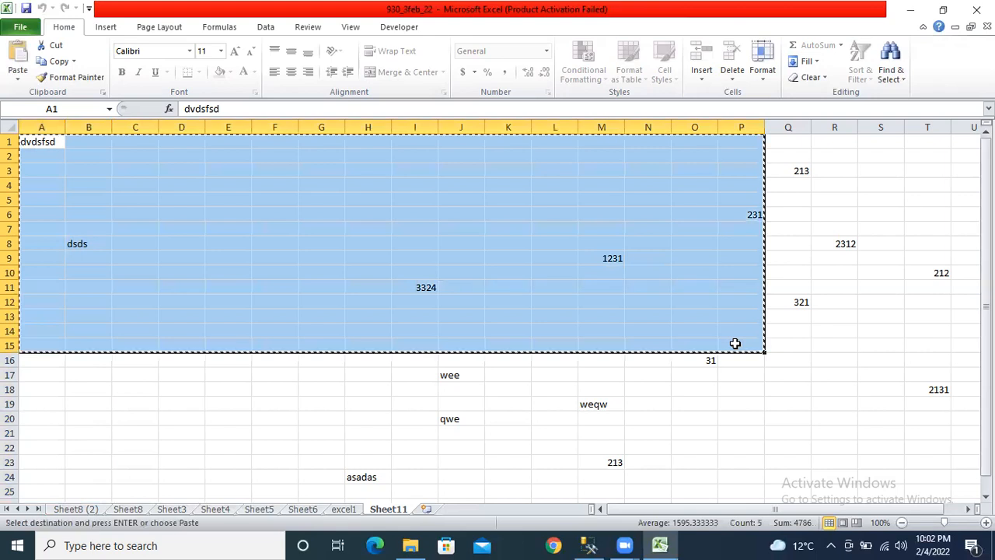
click(339, 511)
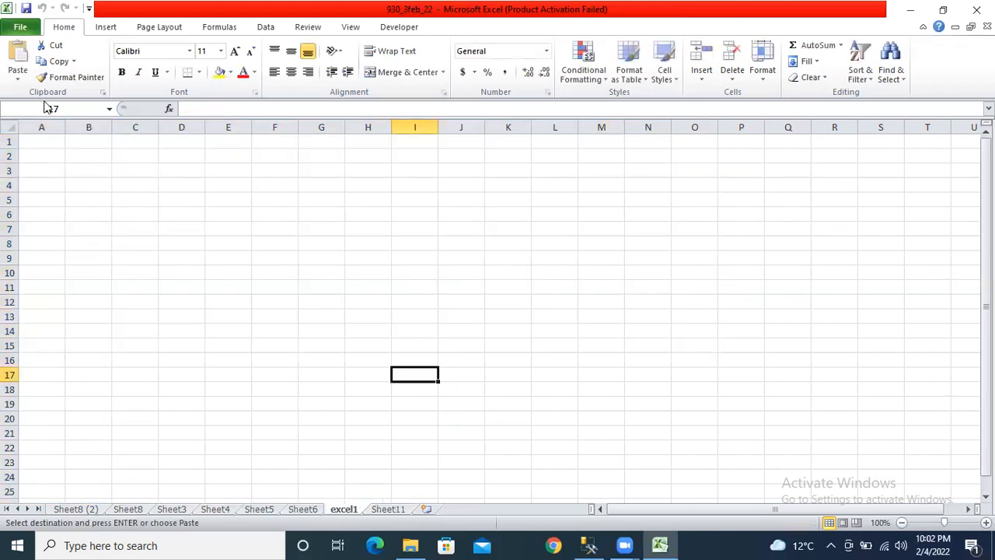
click(43, 145)
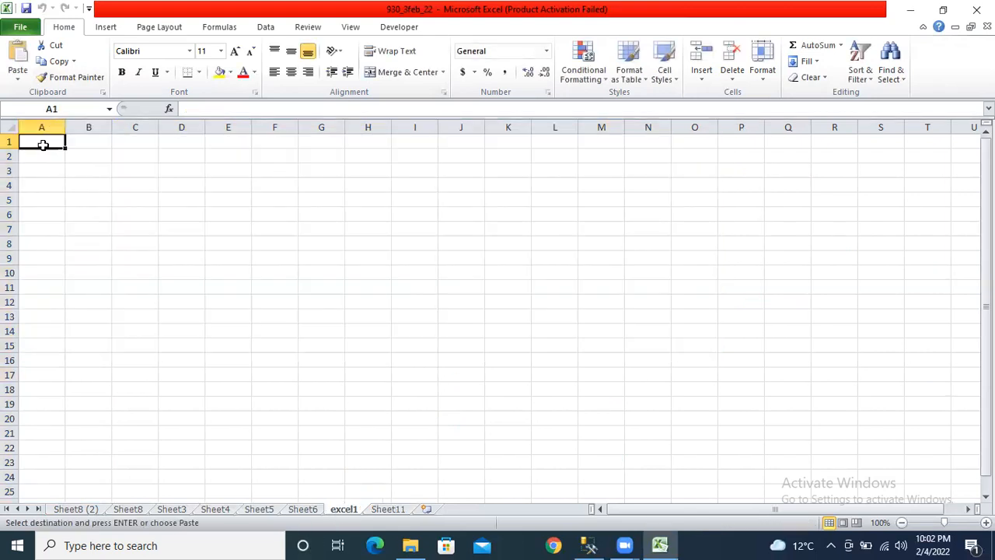
key(ctrl+v)
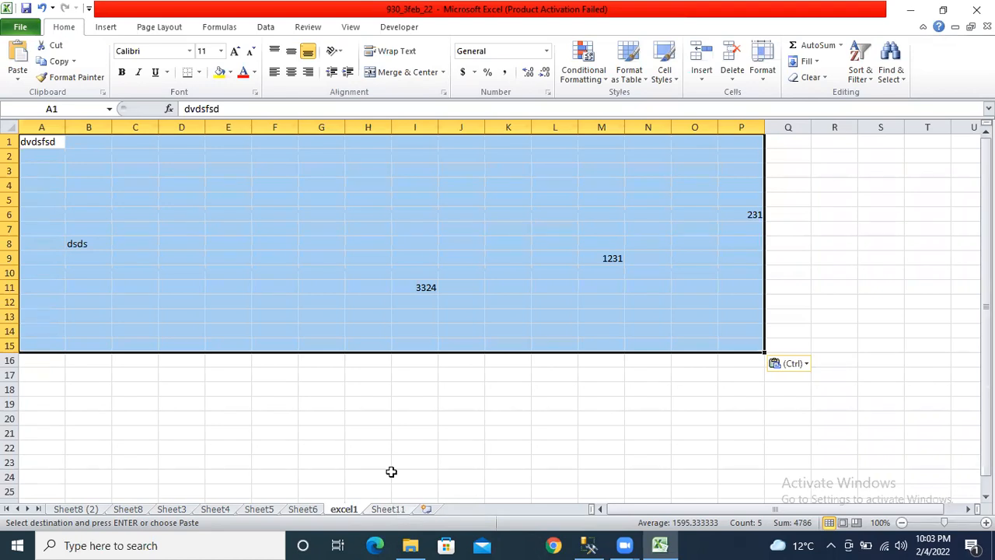
key(alt+Tab)
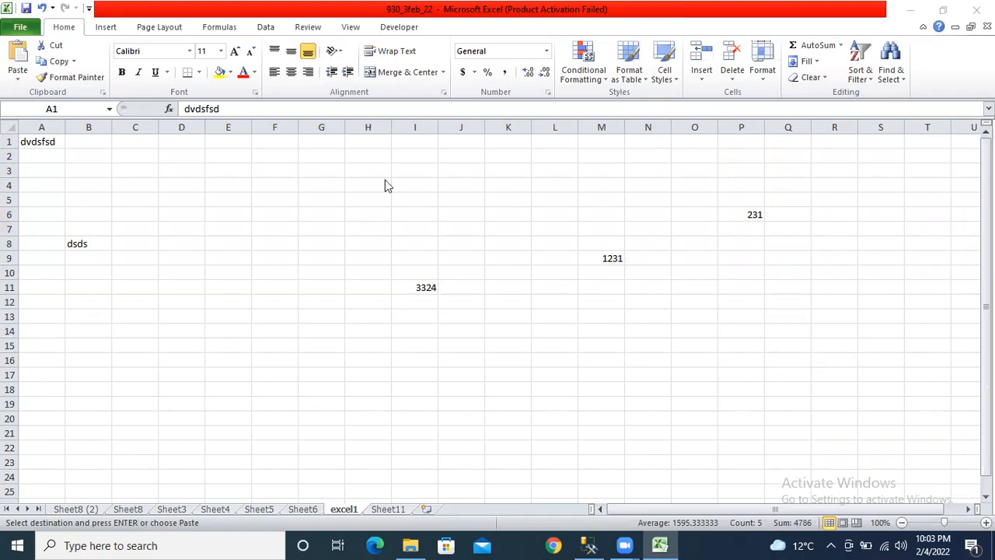
- Paste the block into excel1 again, then encrypt the workbook with a password entered twice
key(ctrl+v)
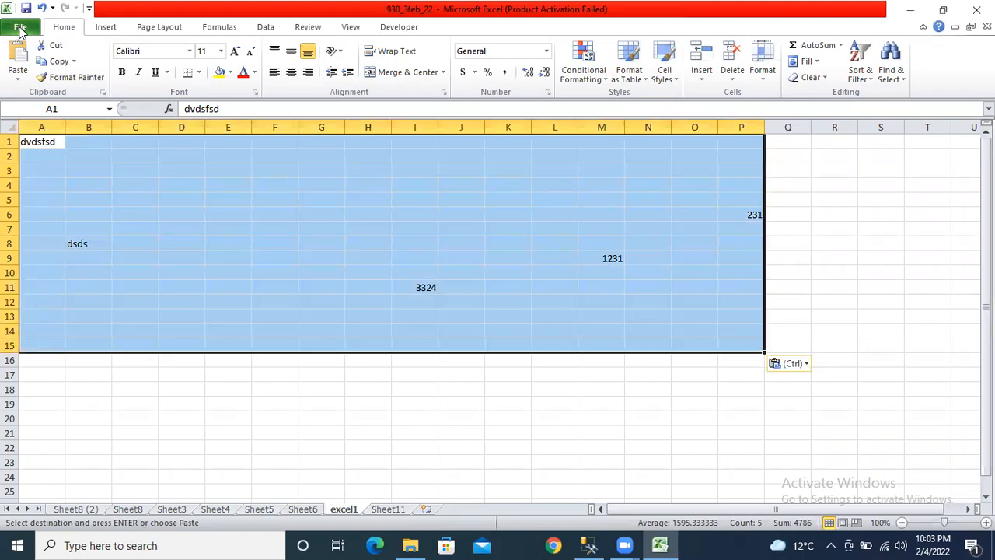
click(20, 27)
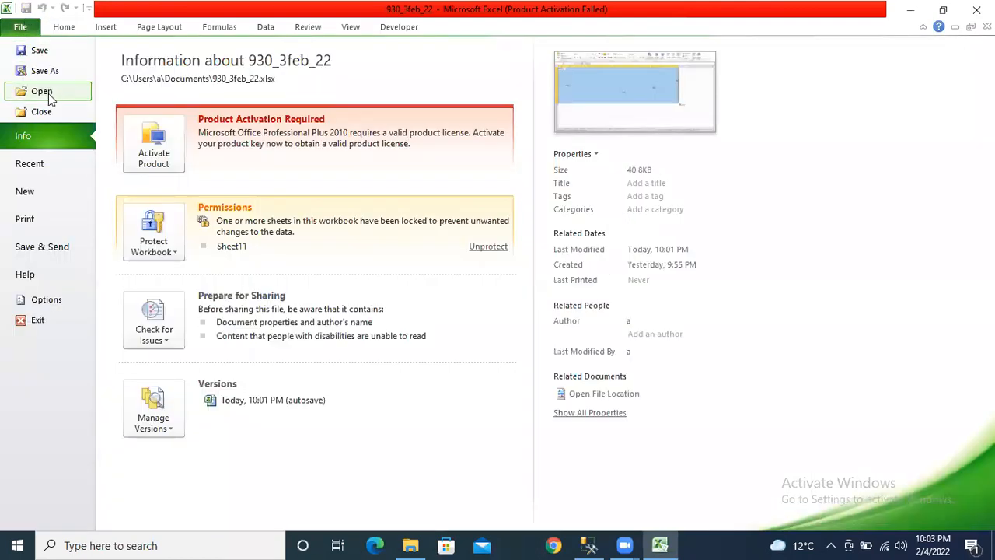
click(153, 242)
click(201, 319)
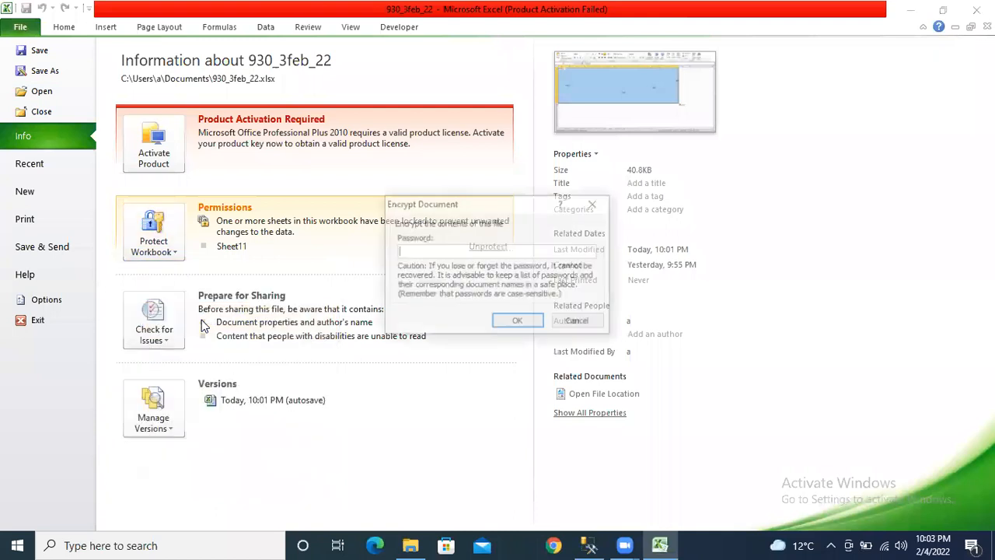
text(12)
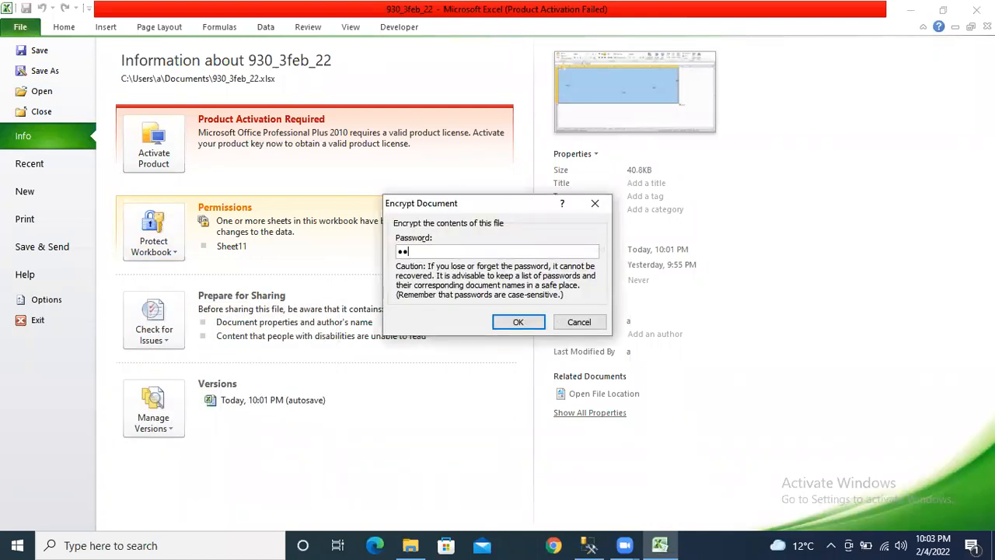
click(506, 322)
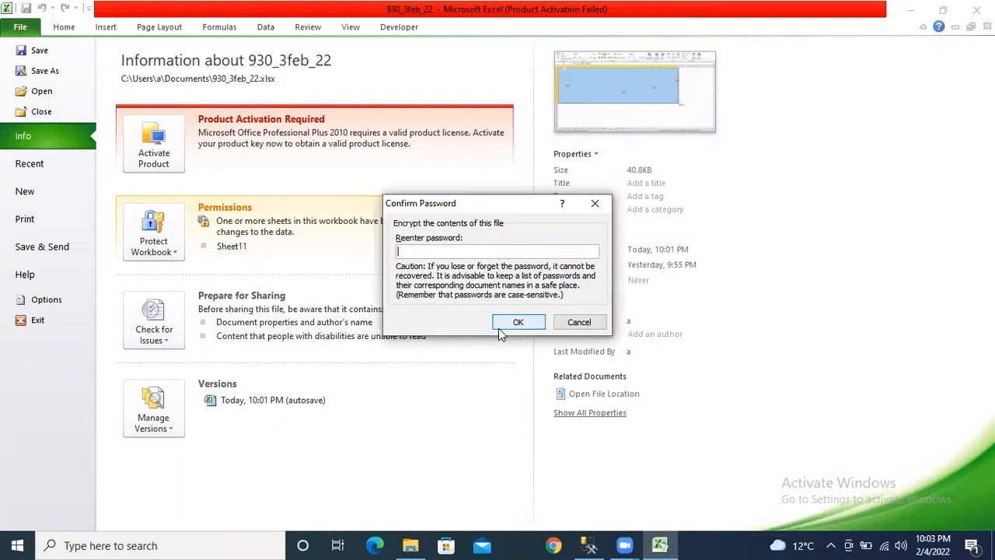
text(12)
click(507, 321)
click(64, 27)
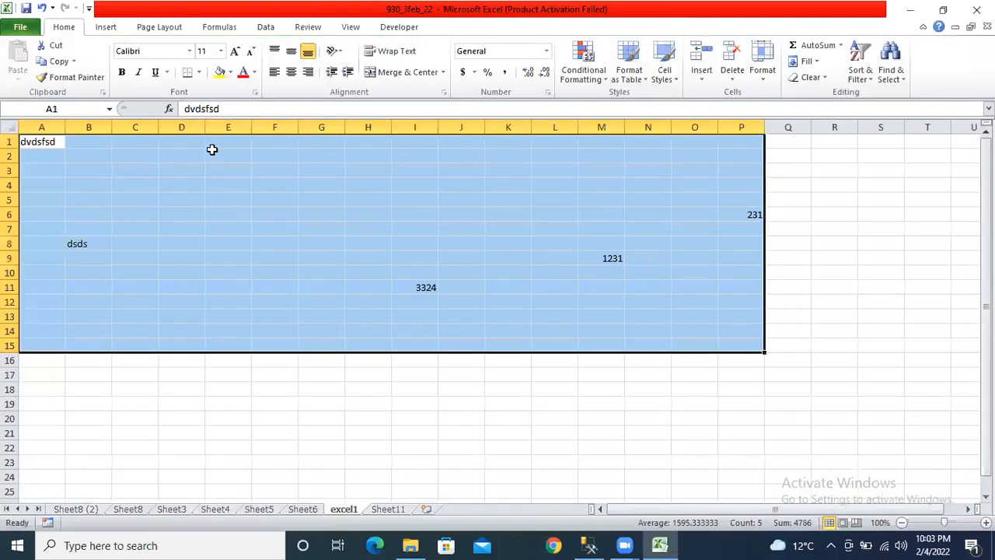
- Save and close the workbook, then reopen 930_3feb_22 from Documents by entering its open password
click(427, 302)
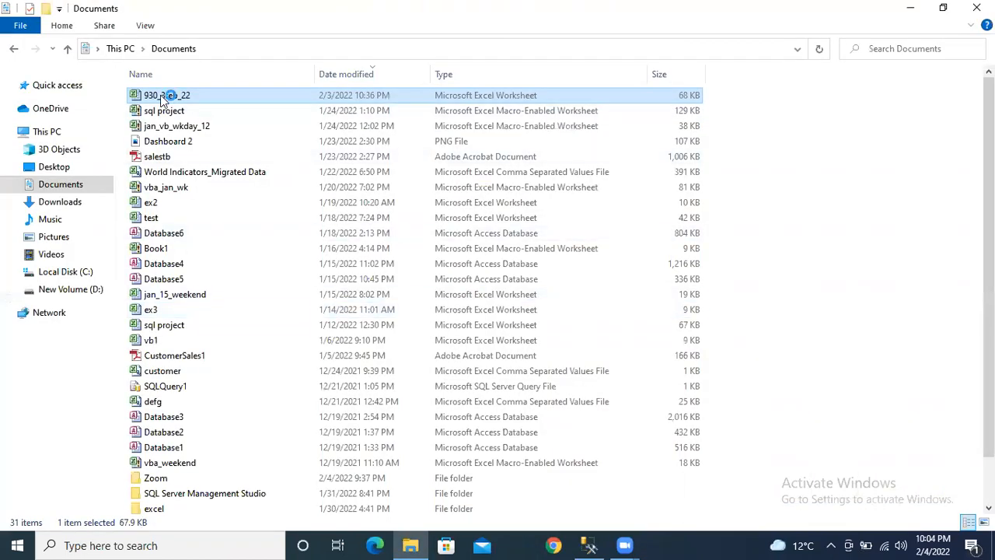
double_click(163, 95)
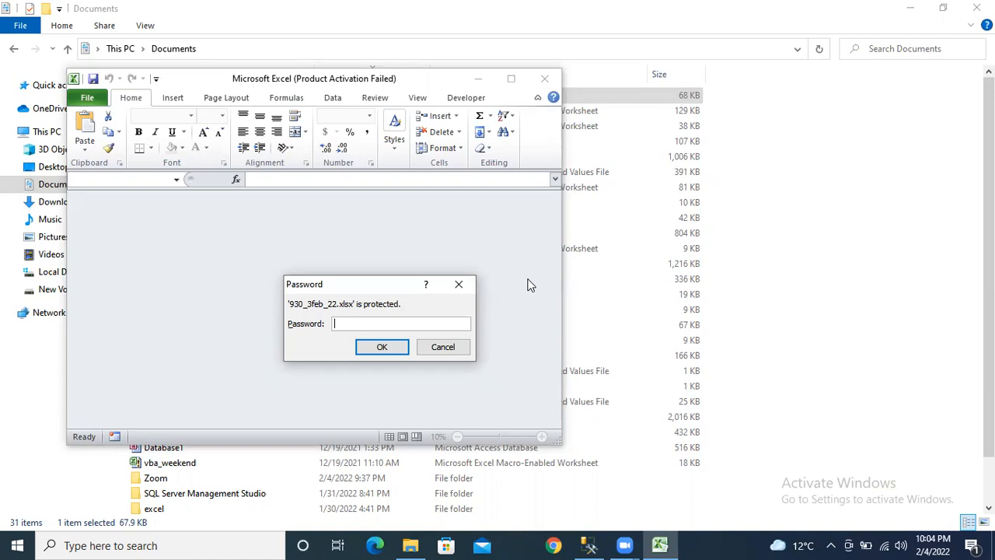
text(12)
key(Return)
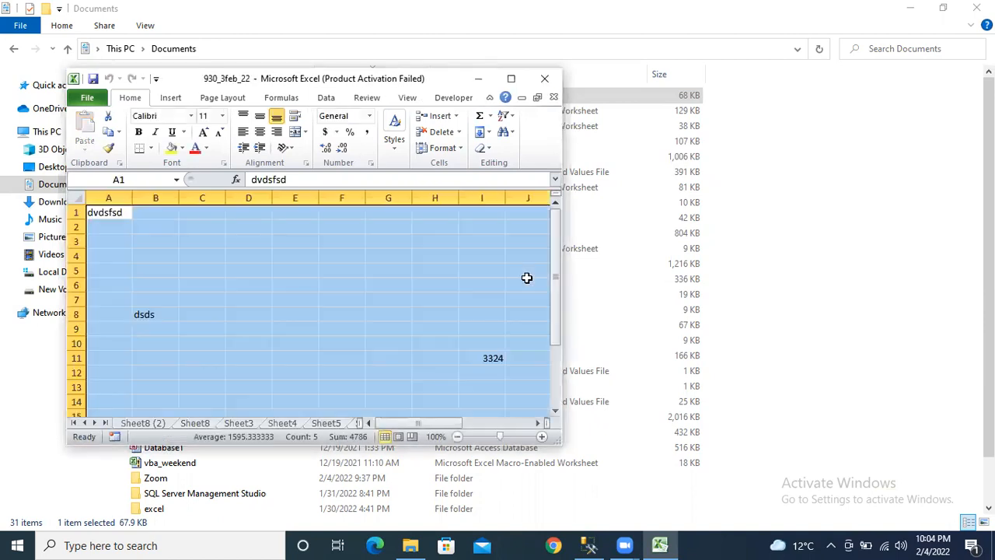
- Maximize the reopened Excel window, dismiss the Activation Wizard notice, and show the Review ribbon
click(510, 78)
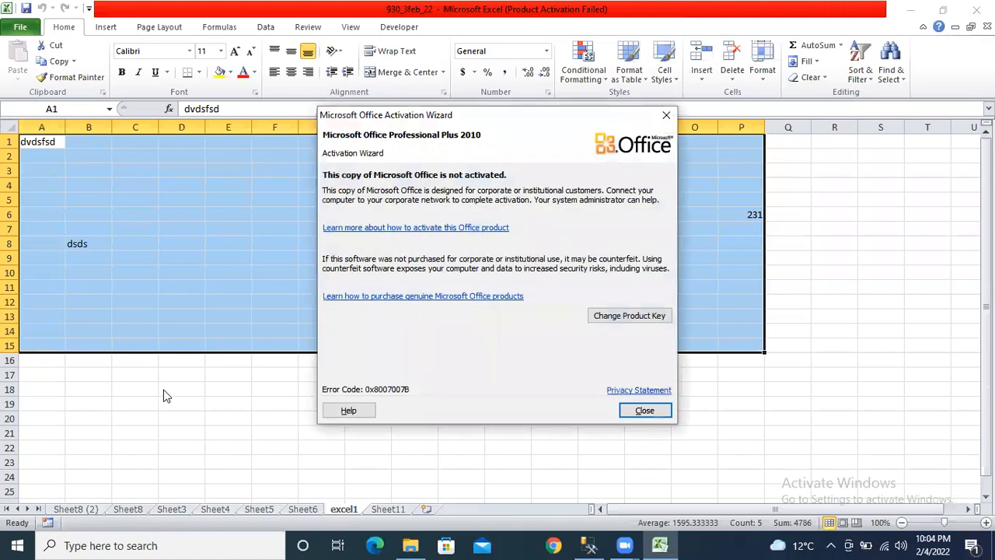
click(635, 411)
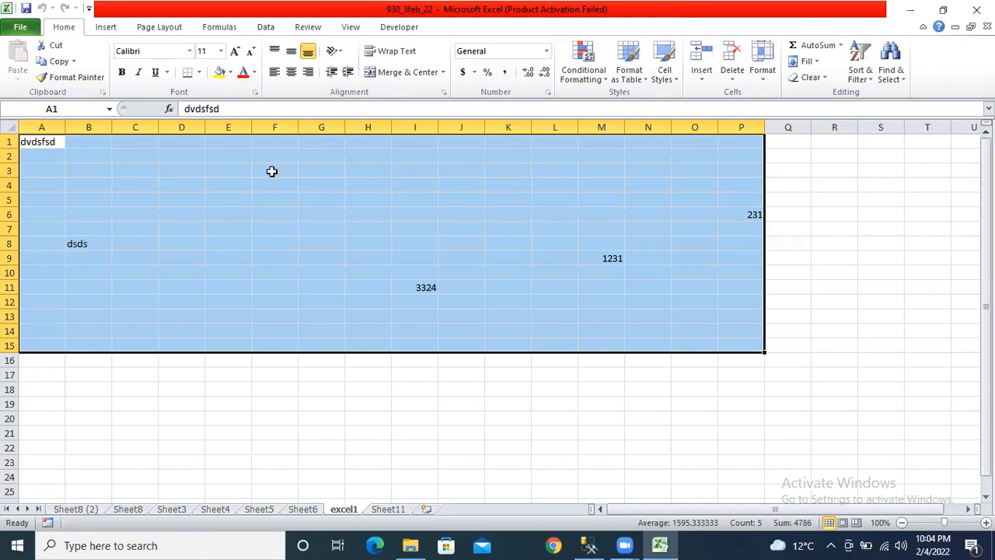
click(308, 28)
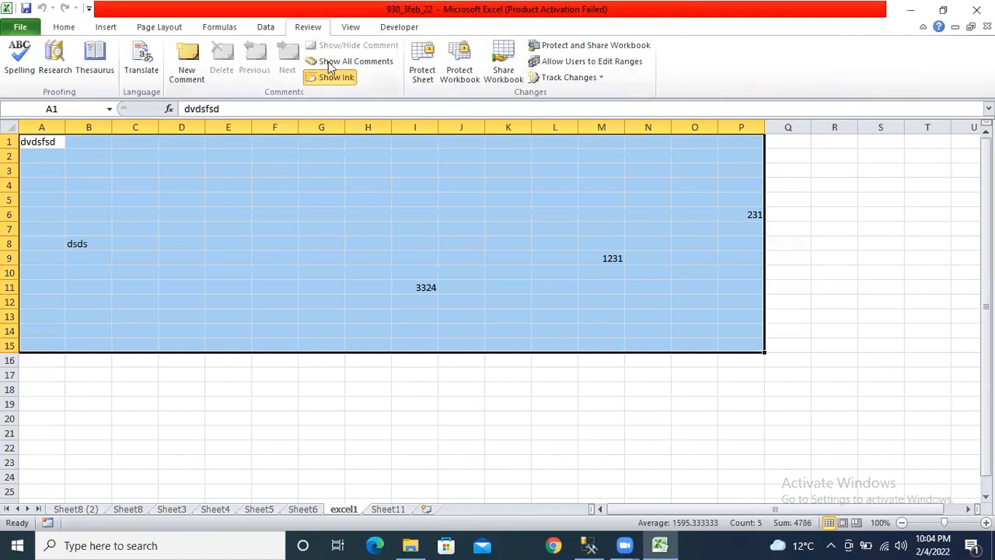
click(446, 62)
text(••)
key(Return)
text(••)
key(Return)
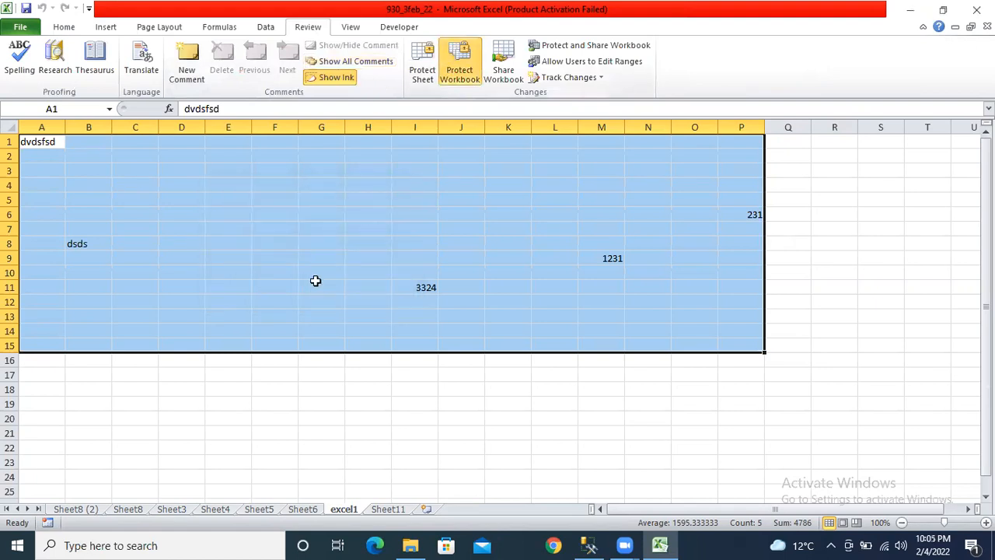
right_click(351, 511)
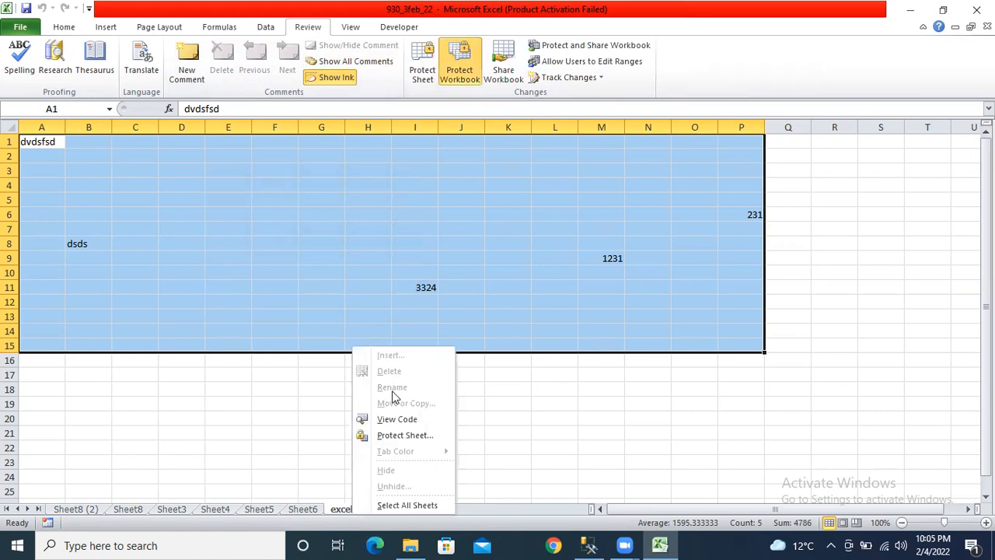
click(593, 391)
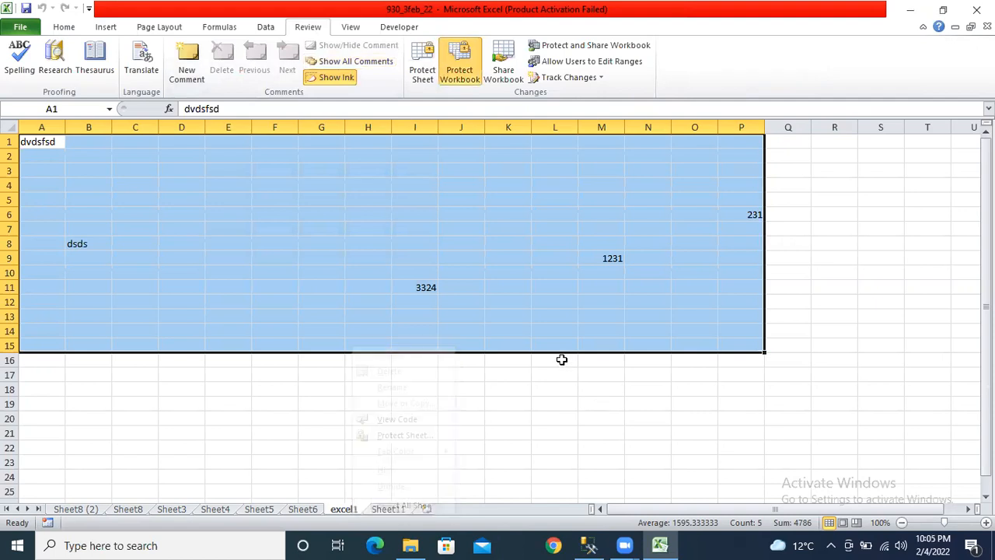
click(452, 59)
text(12)
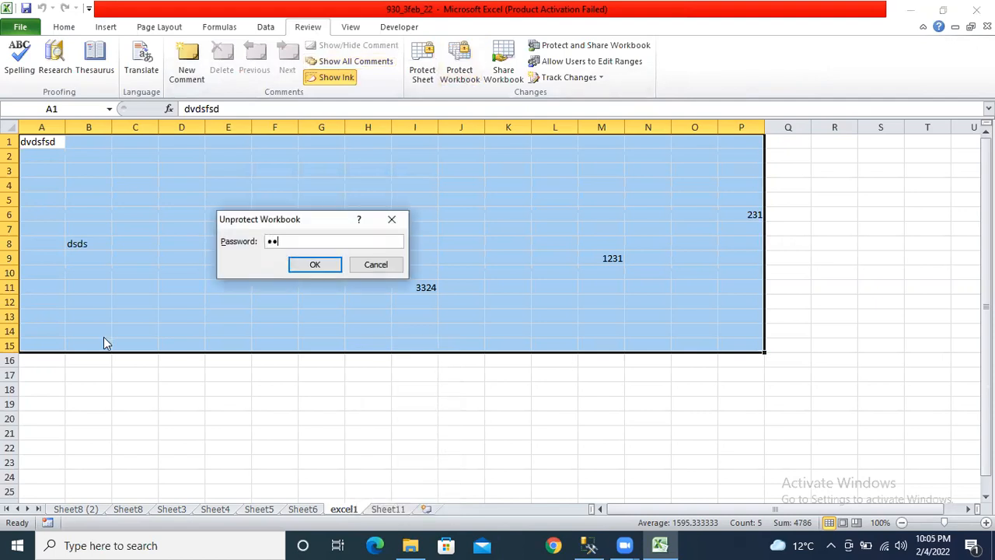
key(Return)
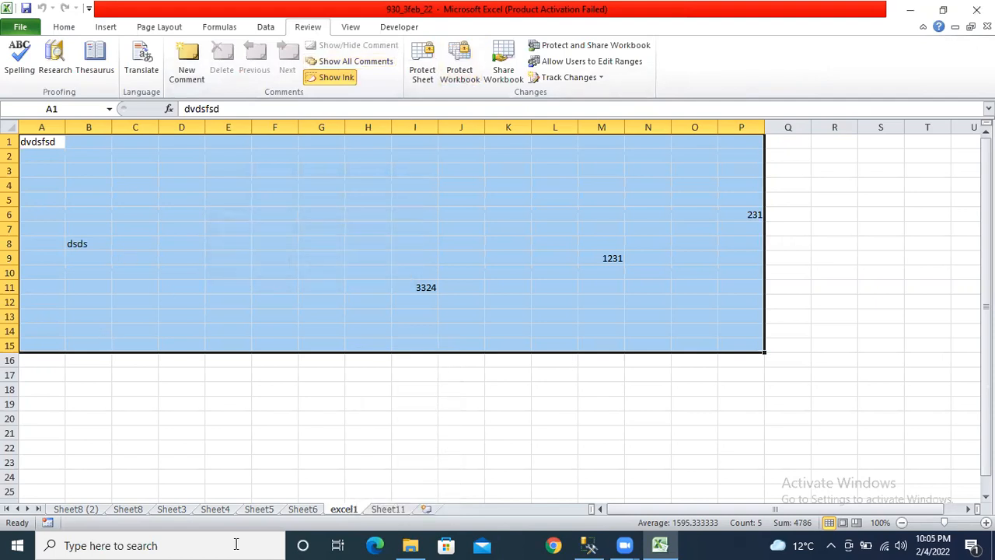
right_click(348, 508)
- Browse Sheet6, Sheet5 (cell D20), Sheet6 and excel1, then return to Sheet11
click(178, 426)
click(318, 508)
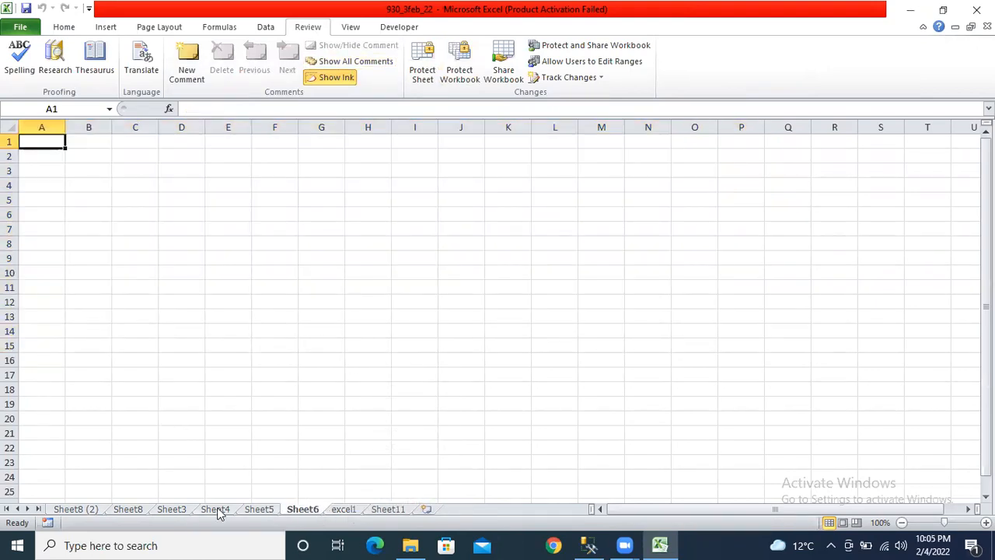
click(261, 509)
click(199, 417)
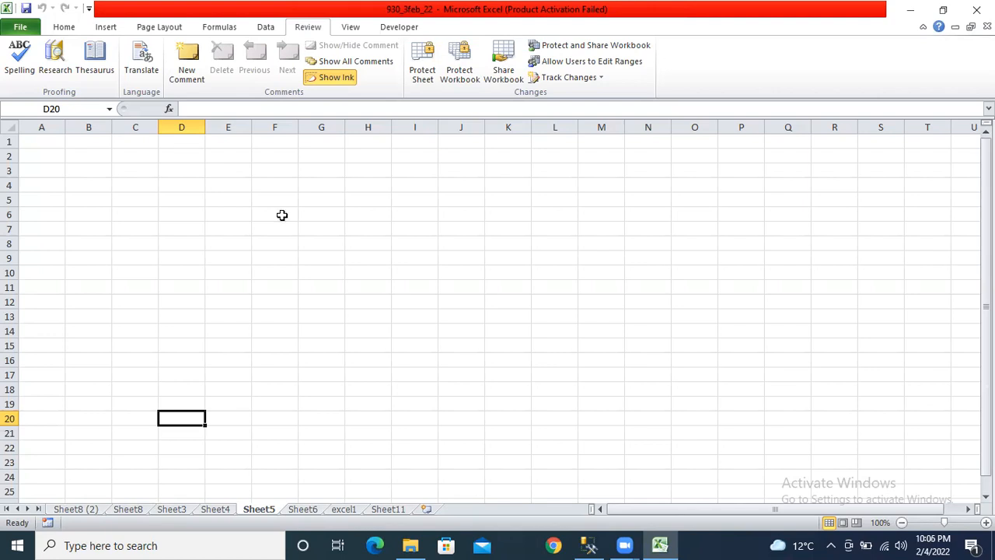
click(300, 510)
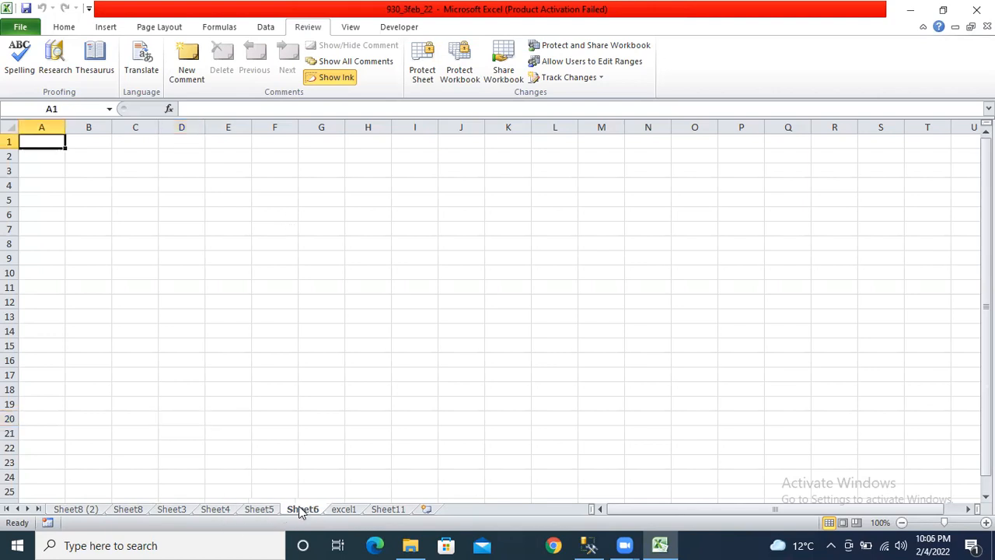
click(346, 510)
click(381, 511)
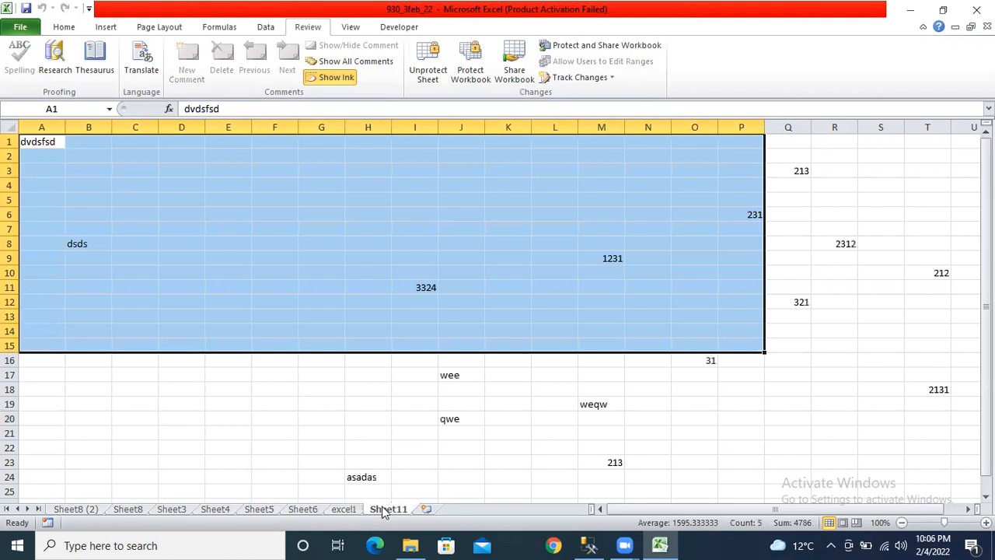
- Select all cells on Sheet11 using the Select All corner from the Home tab
click(62, 28)
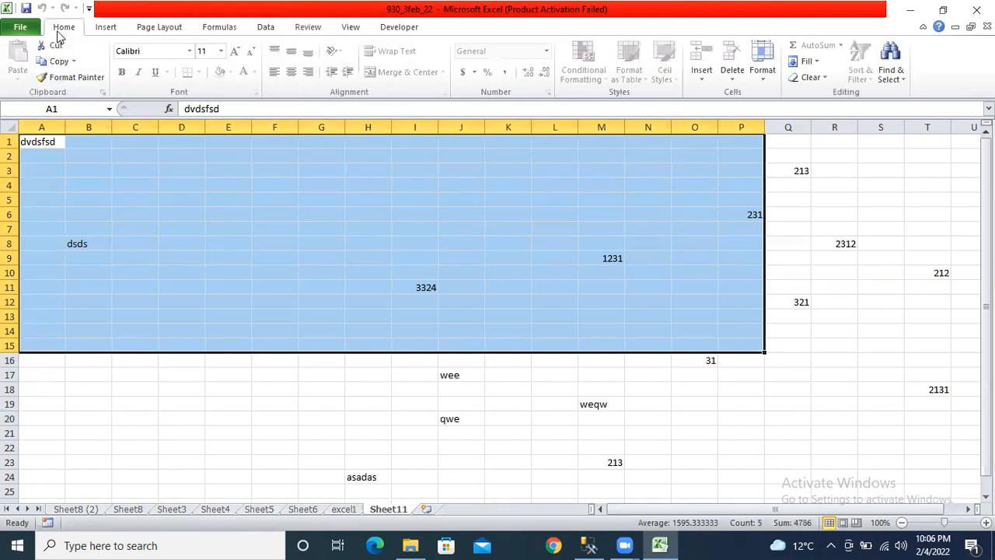
click(16, 126)
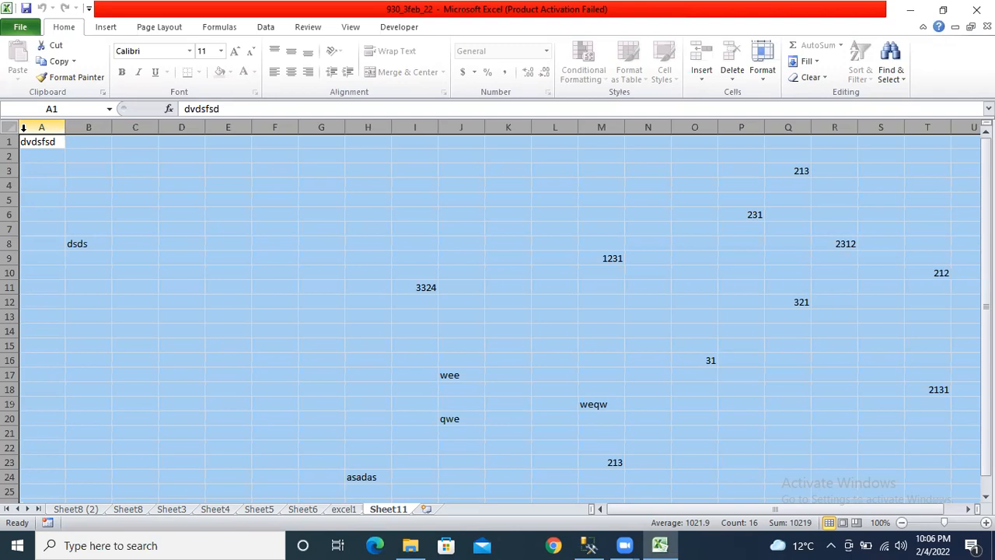
drag(23, 128, 89, 127)
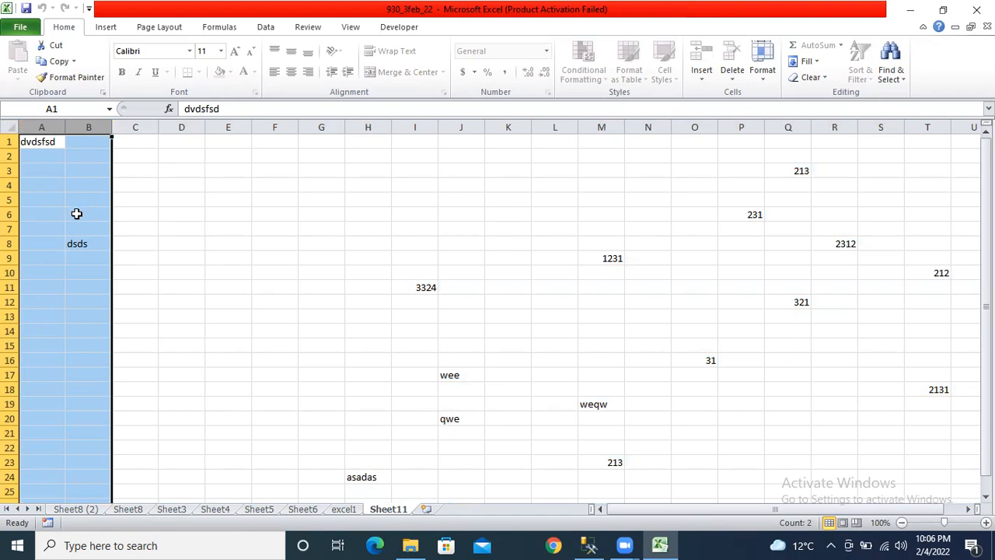
click(561, 216)
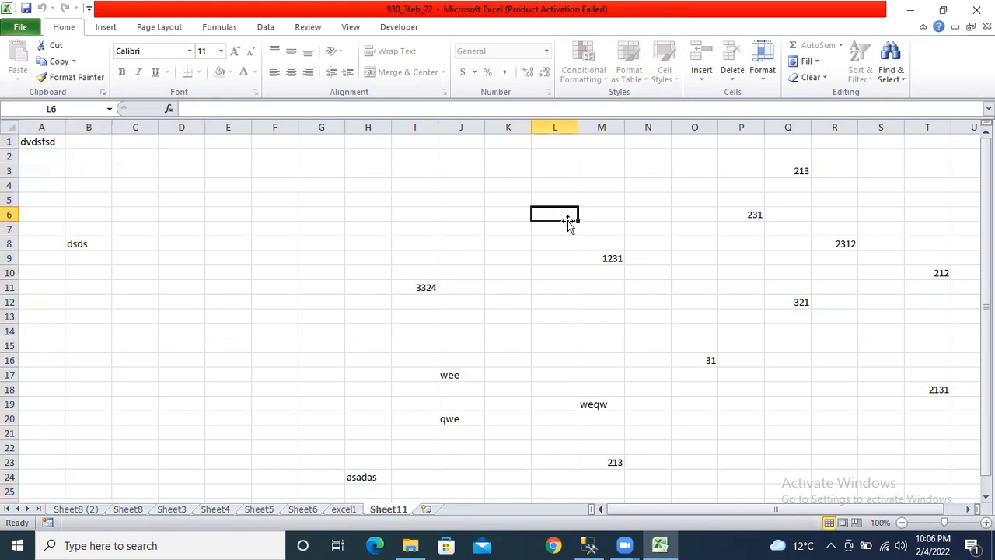